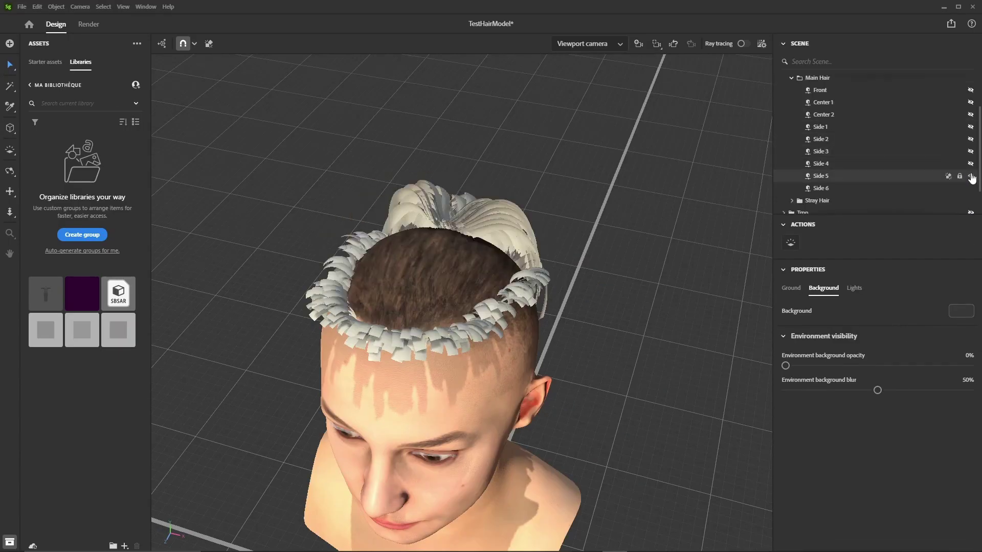
Toggle the visibility of the Side 5 hair card group within Main Hair
{"action": "left_click", "coordinate": [970, 175]}
{"action": "left_click", "coordinate": [970, 175]}
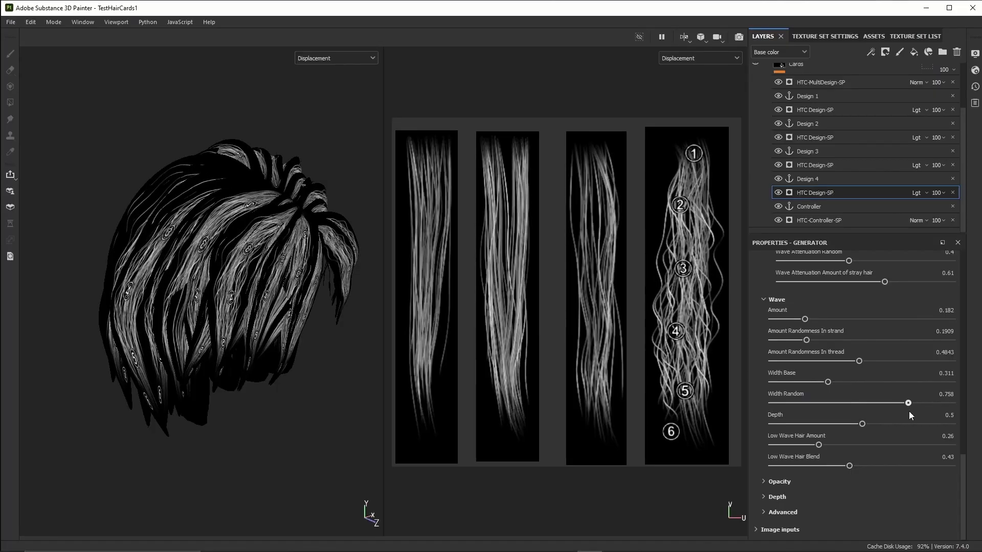
In Substance 3D Painter, adjust the Wave settings of the HTC Design-SP generator beneath the Design 4 anchor
{"action": "left_click_drag", "start_coordinate": [909, 411], "coordinate": [861, 421]}
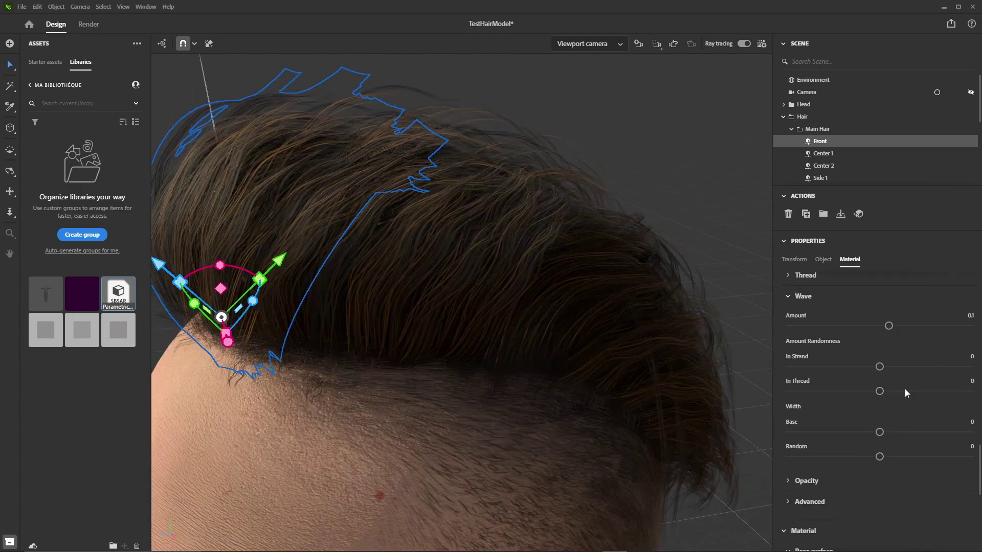
In Substance 3D Stager, set the Wave base width of the Front hair material to 0.5
{"action": "left_click", "coordinate": [971, 422]}
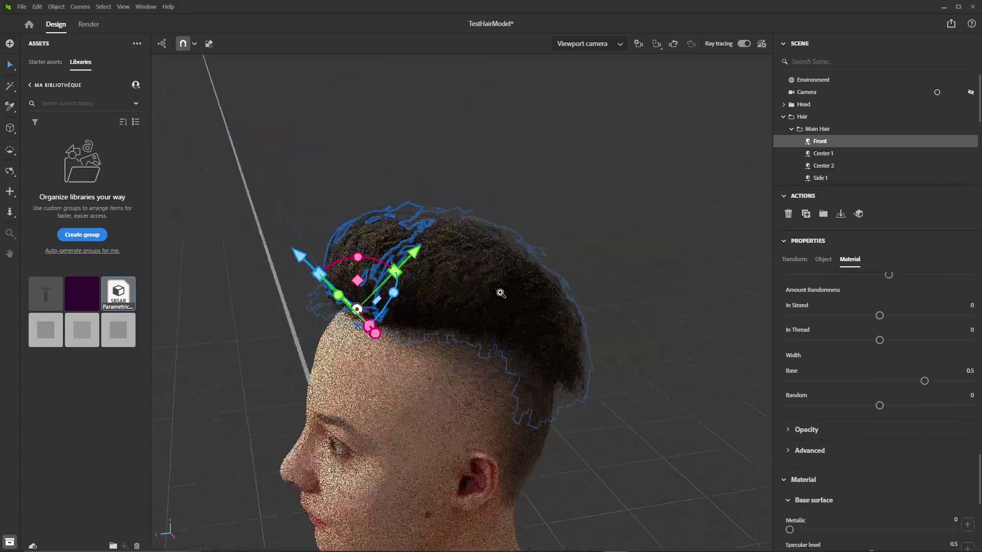
{"action": "left_click", "coordinate": [588, 280]}
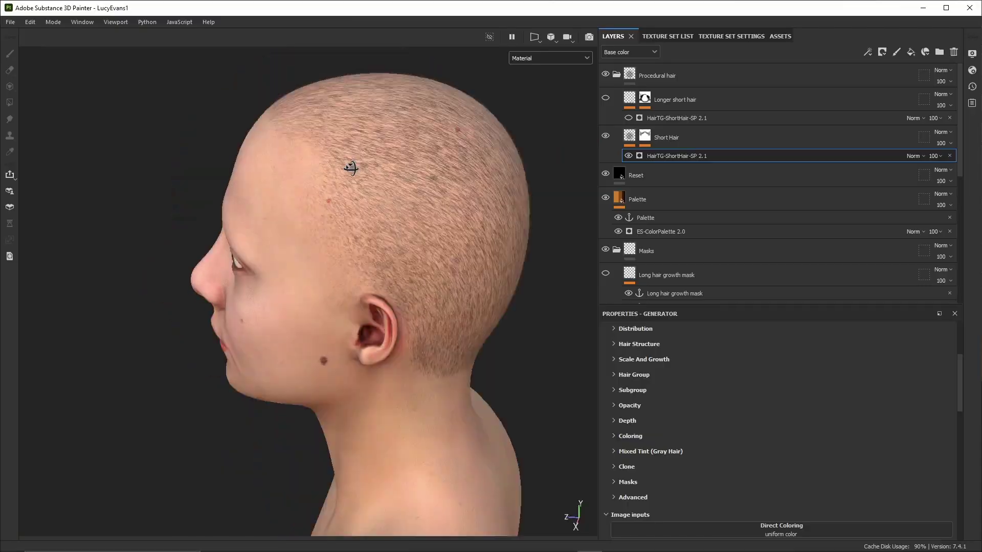
In Substance 3D Painter, move the Warped hair layer's warp projection point at the temple down toward the ear
{"action": "scroll", "coordinate": [351, 164], "scroll_direction": "up", "scroll_amount": 10}
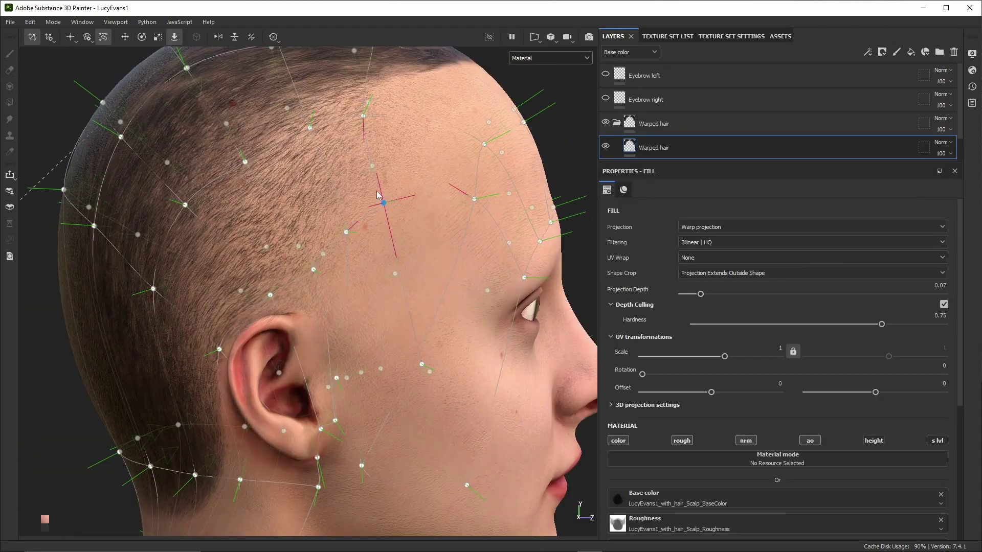
{"action": "left_click_drag", "start_coordinate": [377, 198], "coordinate": [354, 249]}
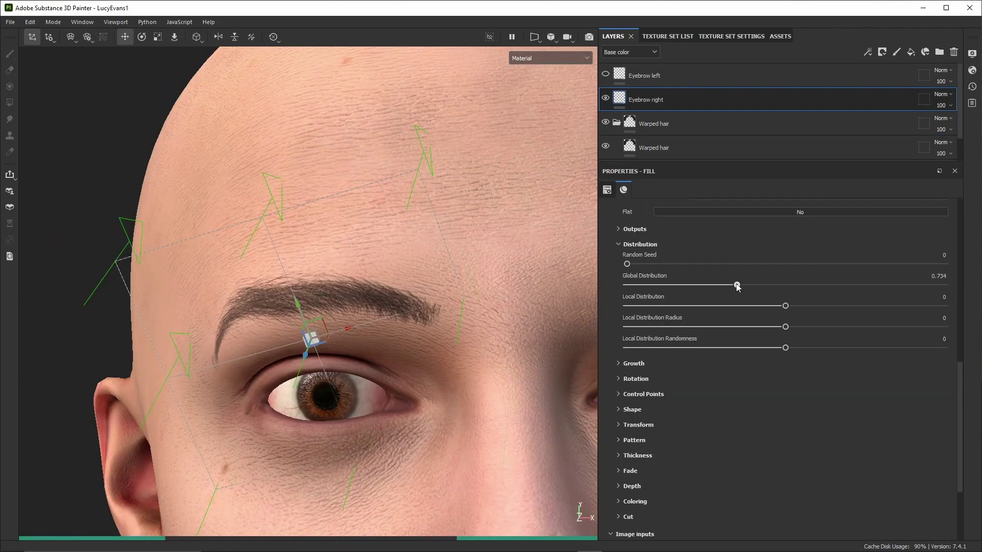
Lower the Global Distribution of the Eyebrow right layer and open the Control Points settings of the eyelash facial hair layer
{"action": "left_click_drag", "start_coordinate": [734, 284], "coordinate": [695, 285]}
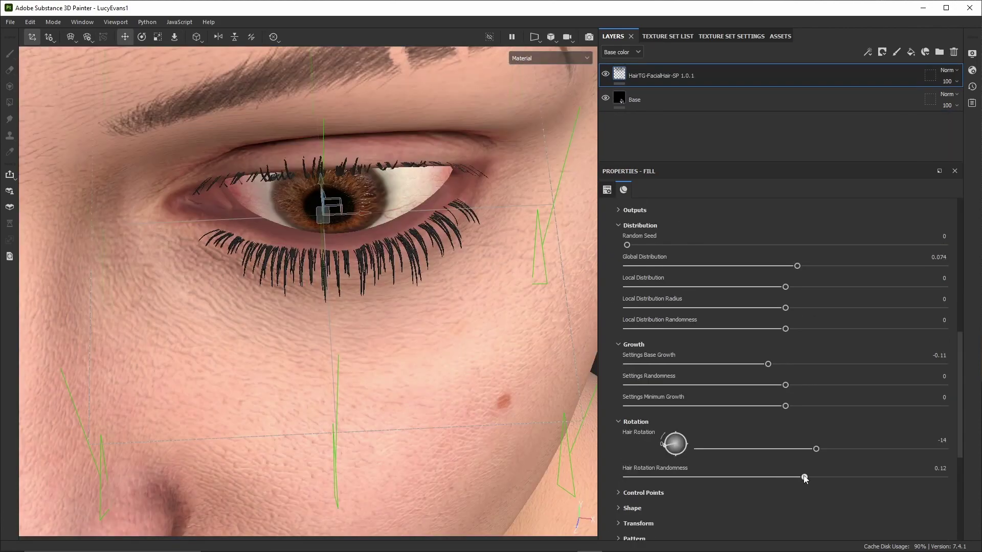
{"action": "left_click", "coordinate": [644, 492]}
{"action": "scroll", "coordinate": [760, 351], "scroll_direction": "down", "scroll_amount": 4}
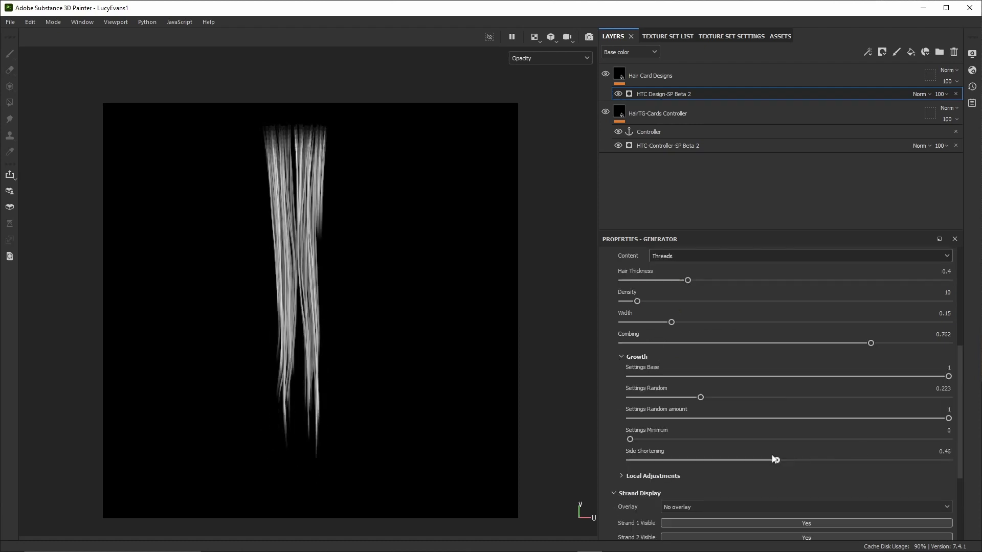
Lower the hair card's Side Shortening and increase its wave Amount Randomness In strand and Width Random
{"action": "left_click_drag", "start_coordinate": [774, 459], "coordinate": [697, 460]}
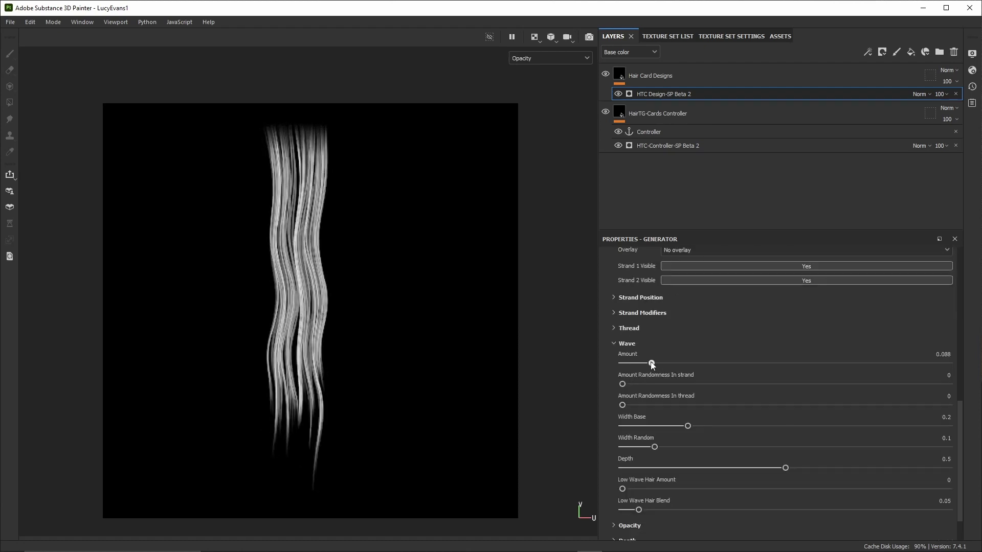
{"action": "left_click_drag", "start_coordinate": [649, 384], "coordinate": [774, 384]}
{"action": "left_click_drag", "start_coordinate": [705, 446], "coordinate": [725, 446]}
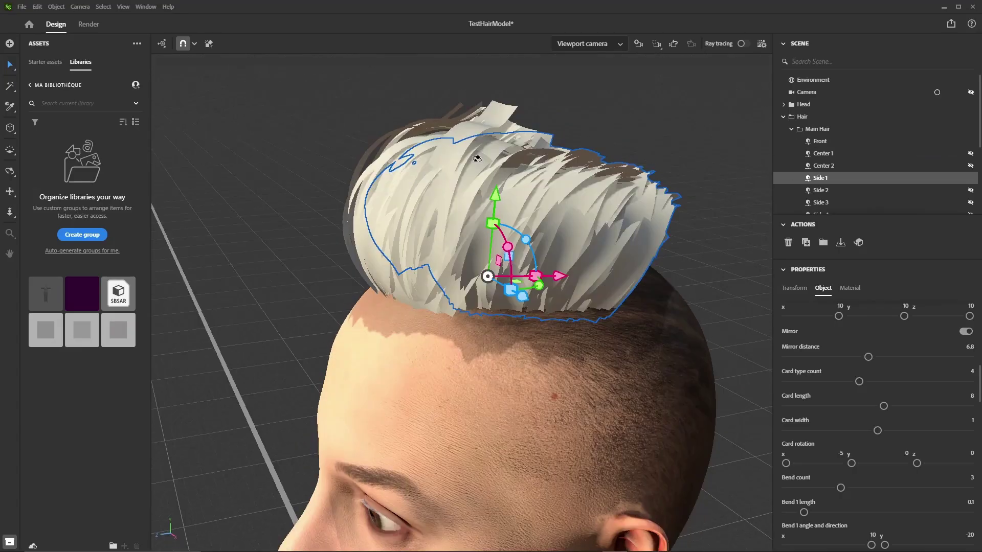
In Substance 3D Stager, unhide the Side 5, Side 6, Center 2 and Center 1 hair card groups
{"action": "left_click_drag", "start_coordinate": [614, 276], "coordinate": [534, 275], "text": "alt"}
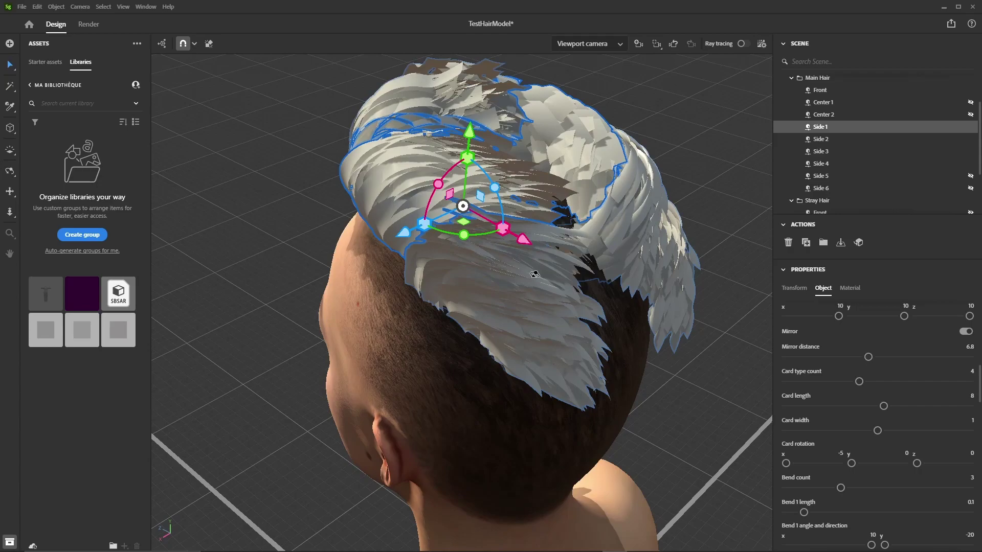
{"action": "left_click", "coordinate": [970, 175]}
{"action": "left_click", "coordinate": [970, 187]}
{"action": "scroll", "coordinate": [877, 171], "scroll_direction": "up", "scroll_amount": 2}
{"action": "left_click", "coordinate": [970, 166]}
{"action": "left_click", "coordinate": [970, 154]}
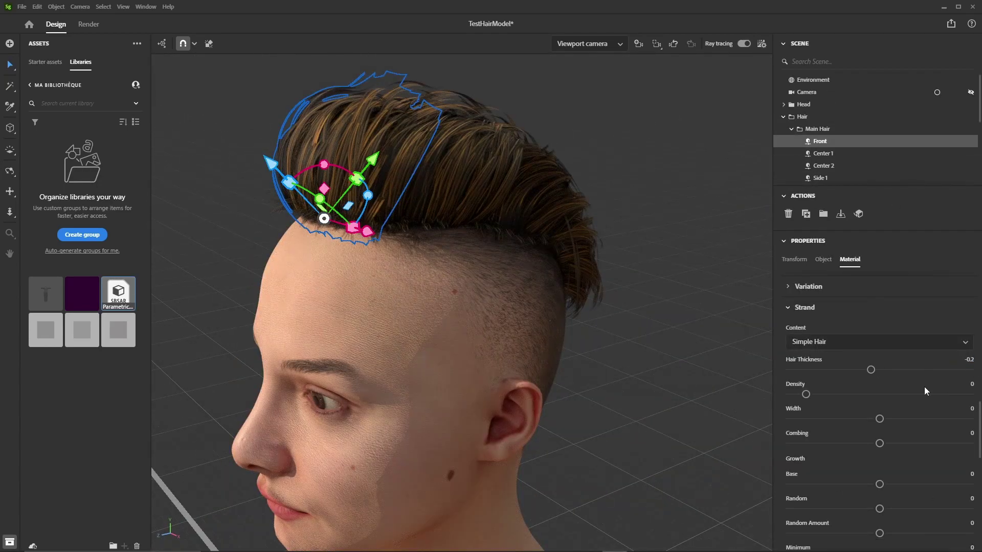
Examine the Front hair's strand and wave material settings and their effect on the ray-traced hair
{"action": "scroll", "coordinate": [970, 371], "scroll_direction": "down", "scroll_amount": 5}
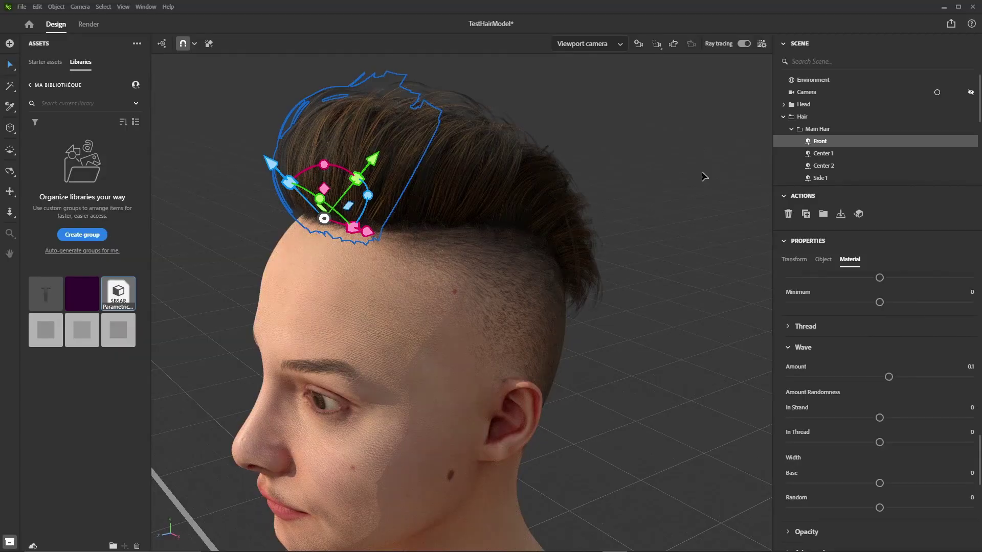
{"action": "scroll", "coordinate": [704, 176], "scroll_direction": "up", "scroll_amount": 5}
{"action": "scroll", "coordinate": [938, 416], "scroll_direction": "down", "scroll_amount": 2}
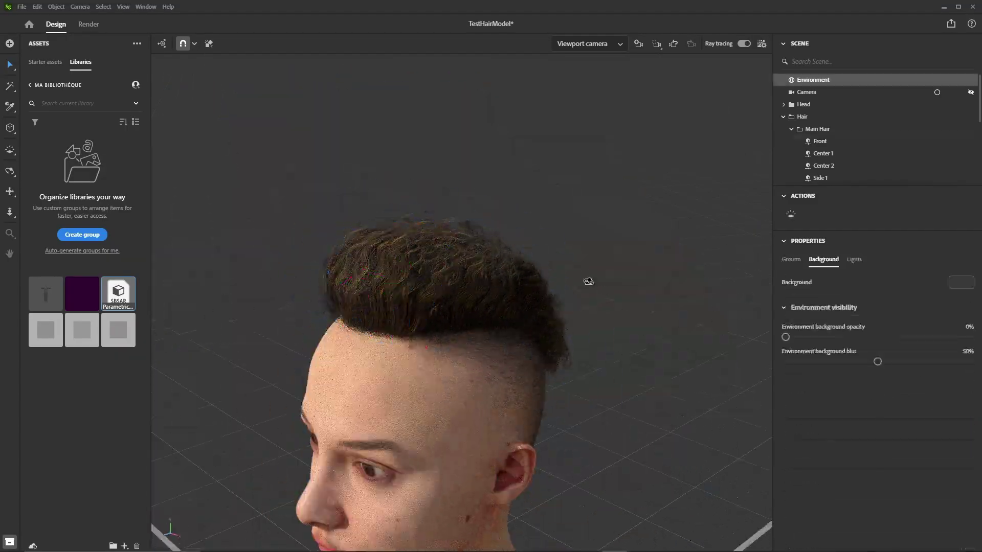
{"action": "scroll", "coordinate": [491, 276], "scroll_direction": "down", "scroll_amount": 2}
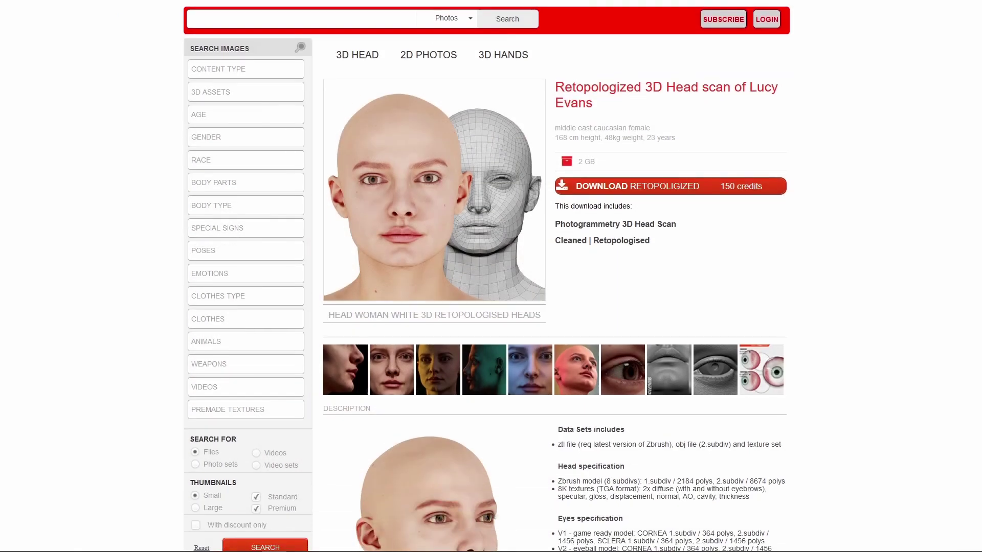
Review the specifications and subdivision previews on the web page of the retopologized 3D head scan
{"action": "scroll", "coordinate": [491, 276], "scroll_direction": "down", "scroll_amount": 5}
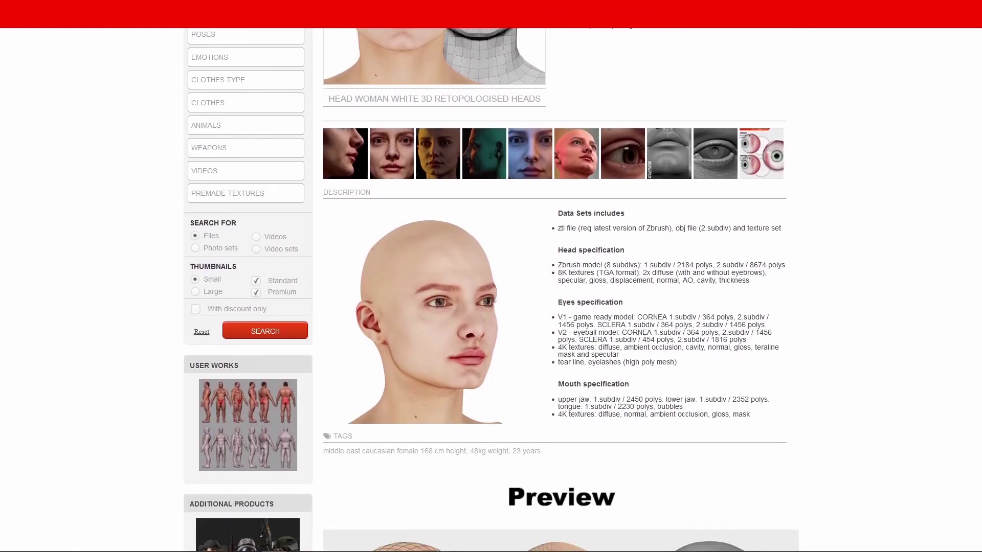
{"action": "scroll", "coordinate": [491, 276], "scroll_direction": "down", "scroll_amount": 7}
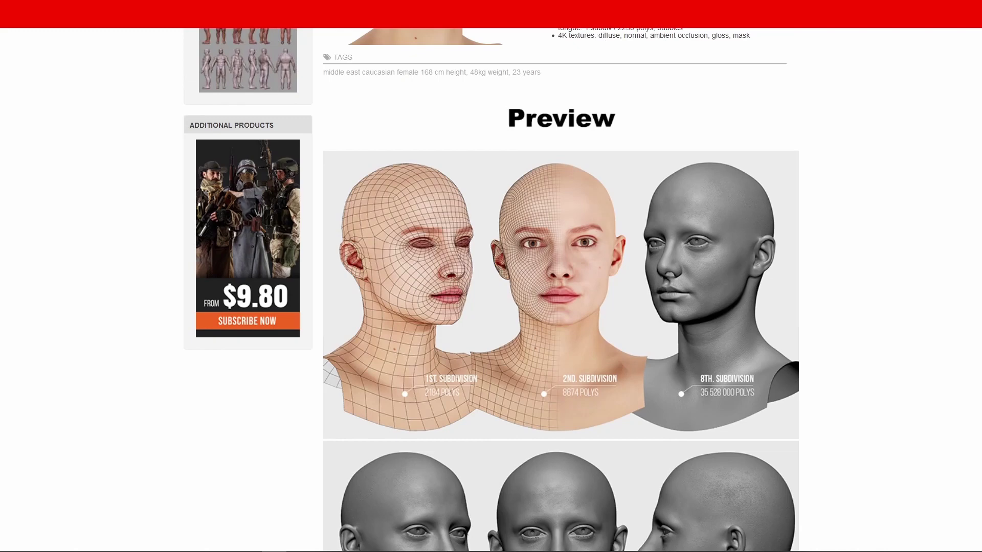
{"action": "scroll", "coordinate": [491, 276], "scroll_direction": "down", "scroll_amount": 9}
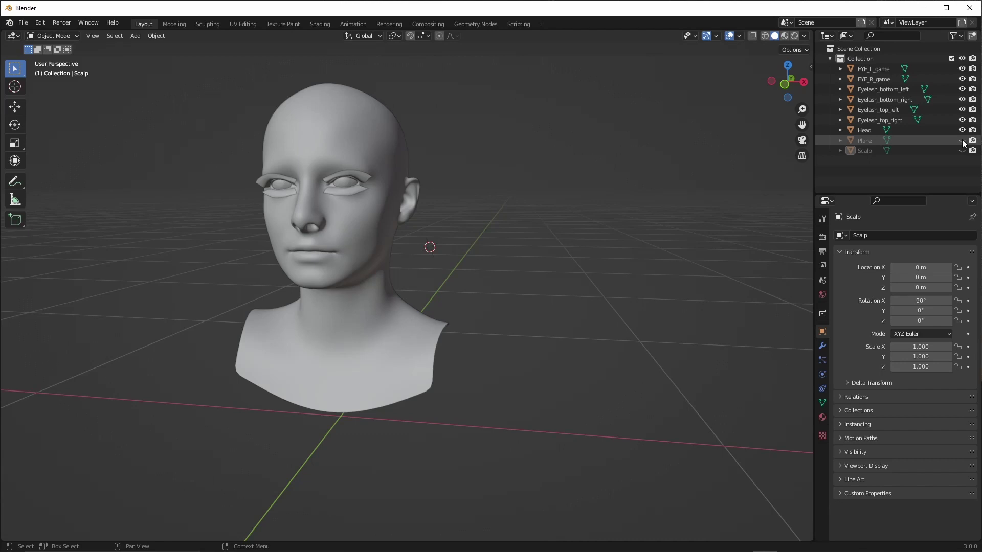
In Blender, unhide the Plane and Scalp objects, and isolate the Scalp by hiding every other object
{"action": "left_click", "coordinate": [962, 141]}
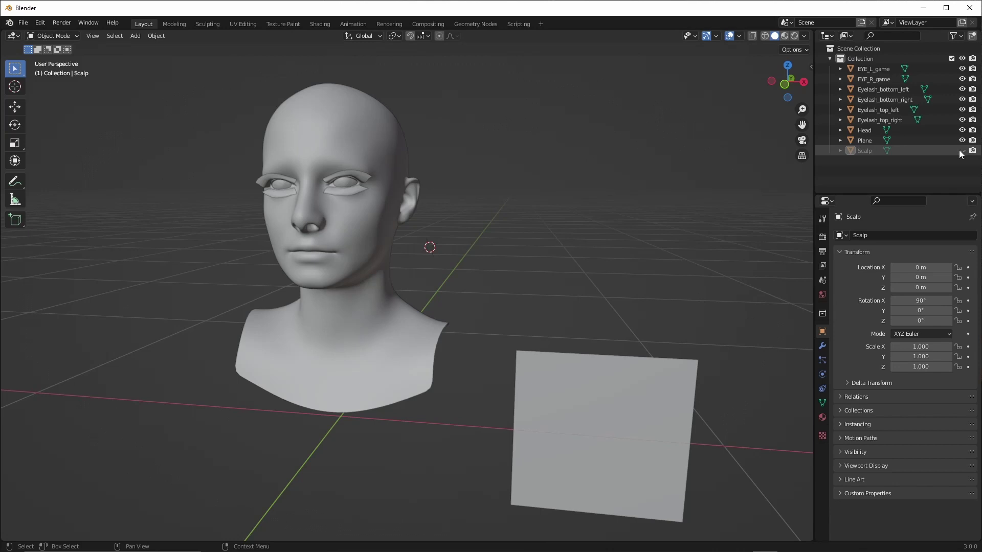
{"action": "left_click", "coordinate": [961, 150]}
{"action": "left_click", "coordinate": [865, 151]}
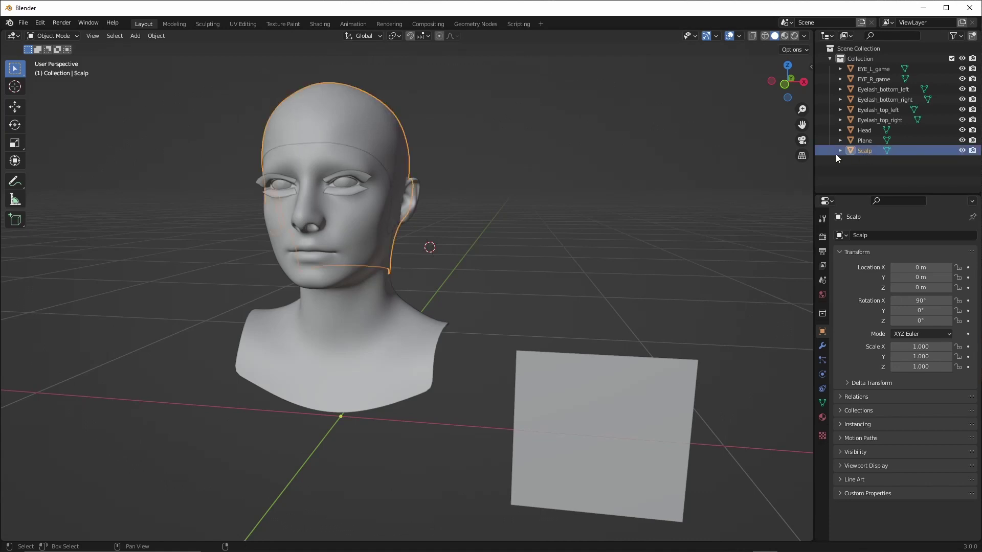
{"action": "key", "text": "shift+h"}
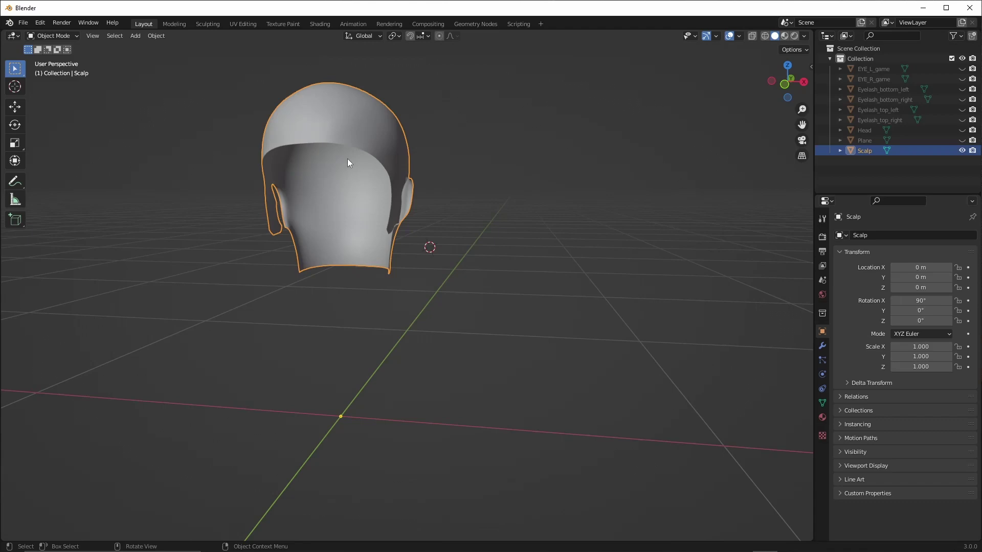
{"action": "middle_click_drag", "start_coordinate": [346, 160], "coordinate": [328, 174]}
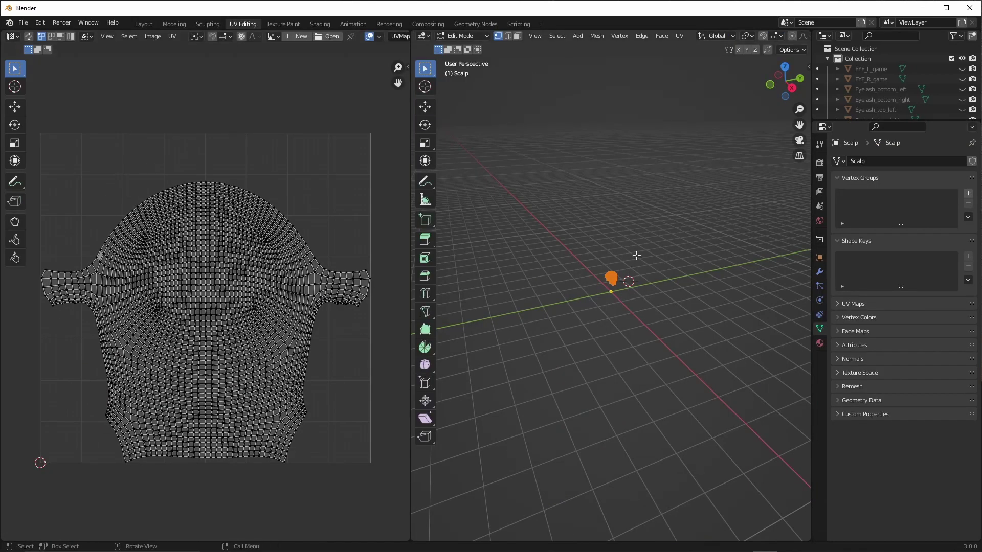
Examine the Scalp mesh alongside its UV layout in the UV Editing workspace
{"action": "scroll", "coordinate": [627, 283], "scroll_direction": "up", "scroll_amount": 7}
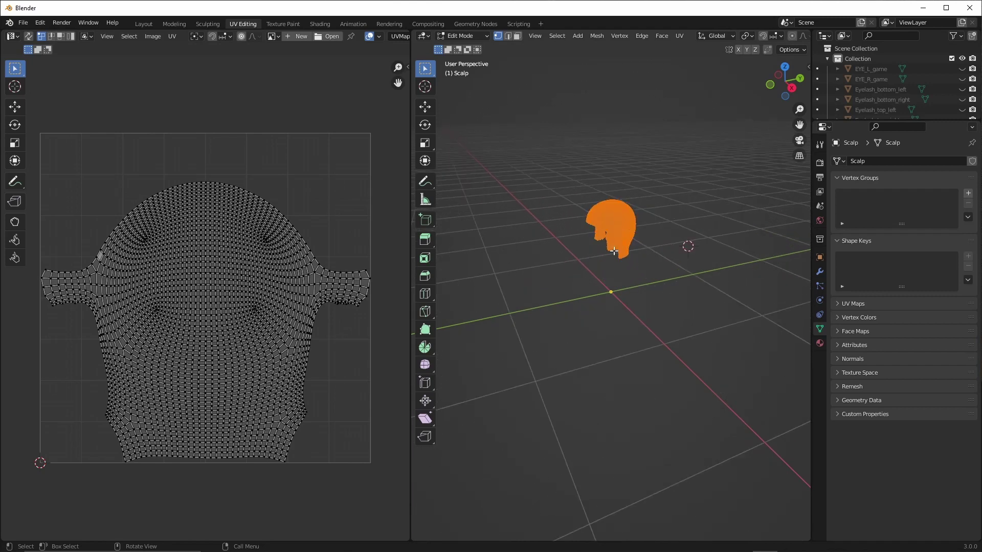
{"action": "scroll", "coordinate": [614, 251], "scroll_direction": "up", "scroll_amount": 5}
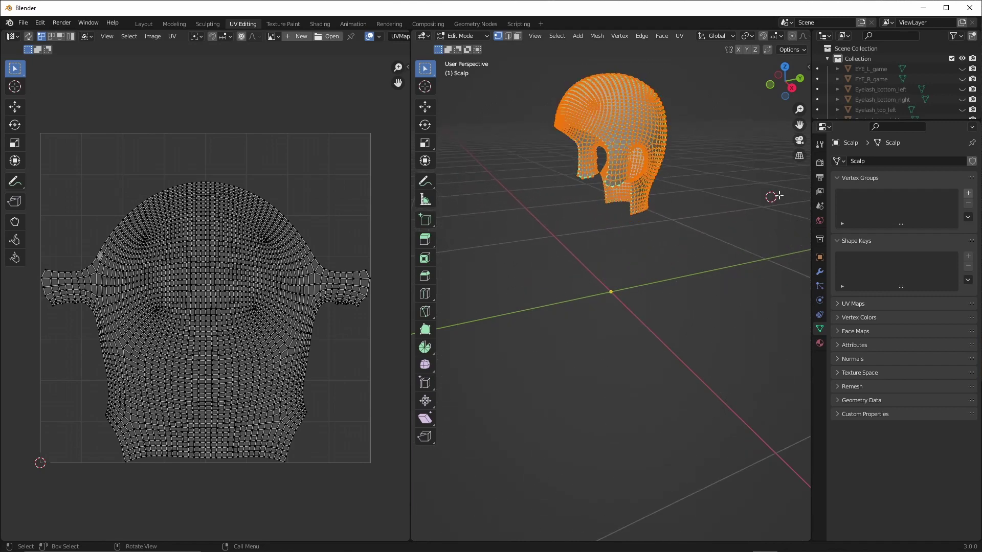
{"action": "scroll", "coordinate": [869, 88], "scroll_direction": "down", "scroll_amount": 2}
{"action": "left_click", "coordinate": [869, 89]}
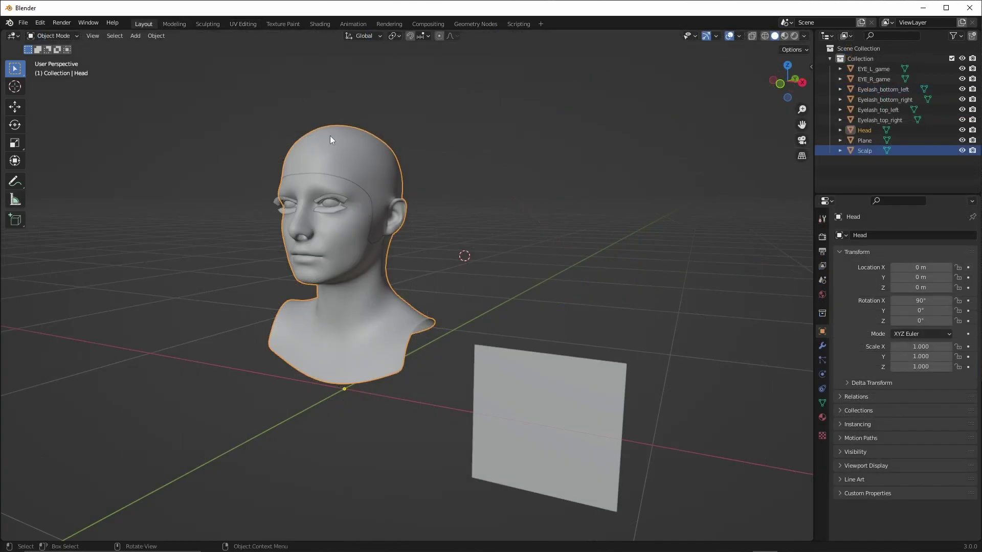
Examine up close how the Scalp's edge sits on the Head around the forehead and temple, and select the Scalp
{"action": "scroll", "coordinate": [329, 108], "scroll_direction": "up", "scroll_amount": 1}
{"action": "middle_click_drag", "start_coordinate": [307, 114], "coordinate": [384, 286], "text": "shift"}
{"action": "scroll", "coordinate": [386, 142], "scroll_direction": "up", "scroll_amount": 2}
{"action": "scroll", "coordinate": [387, 145], "scroll_direction": "up", "scroll_amount": 5}
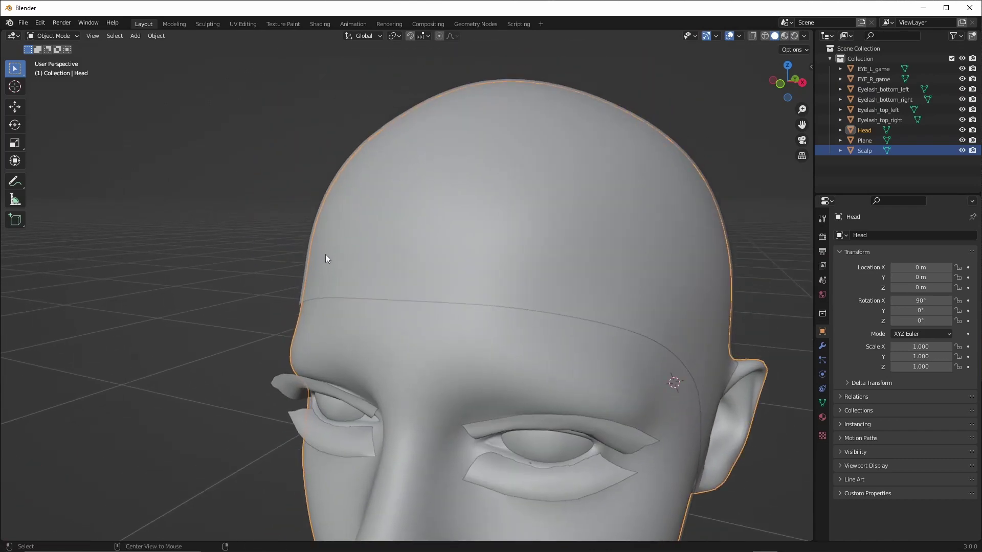
{"action": "middle_click_drag", "start_coordinate": [325, 254], "coordinate": [441, 185]}
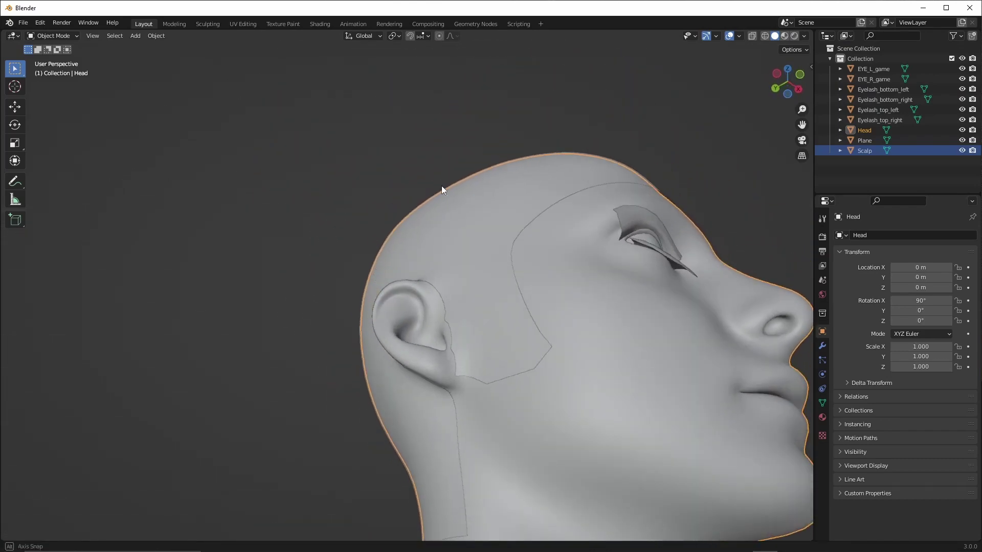
{"action": "middle_click_drag", "start_coordinate": [548, 205], "coordinate": [544, 212], "text": "shift"}
{"action": "scroll", "coordinate": [546, 212], "scroll_direction": "up", "scroll_amount": 4}
{"action": "mouse_move", "coordinate": [610, 191]}
{"action": "middle_mouse_down", "text": "shift"}
{"action": "mouse_move", "coordinate": [453, 208]}
{"action": "mouse_move", "coordinate": [500, 202]}
{"action": "middle_mouse_up", "text": "shift"}
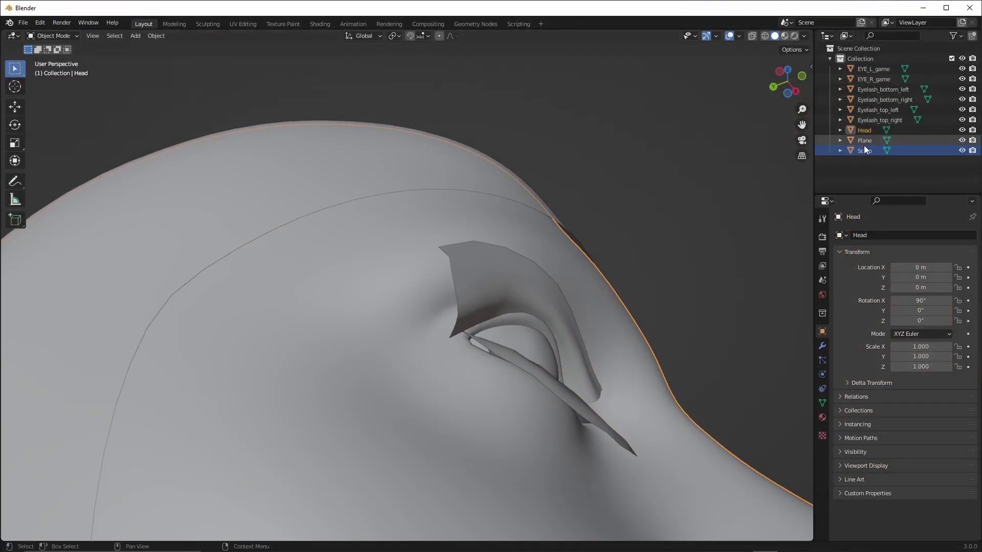
{"action": "left_click", "coordinate": [864, 150]}
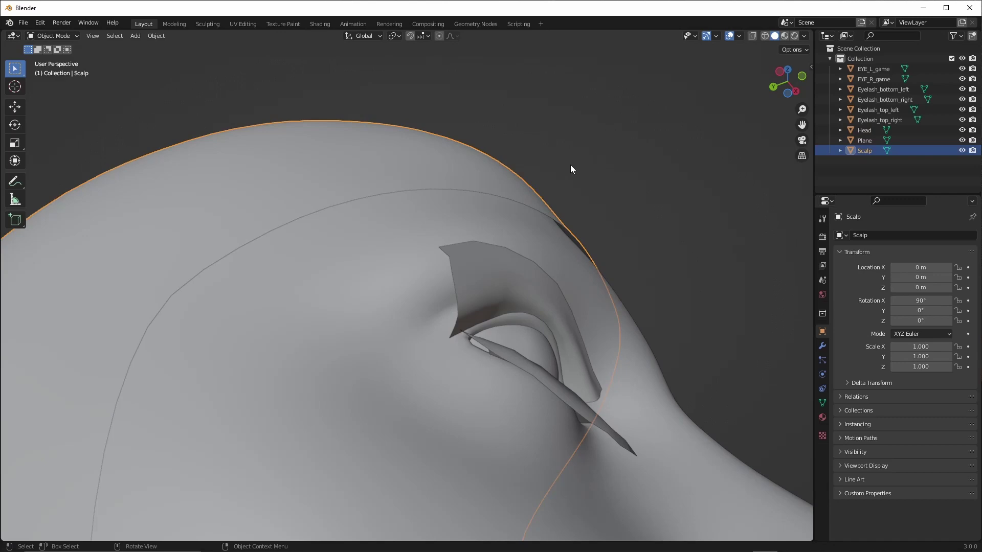
{"action": "mouse_move", "coordinate": [570, 169]}
{"action": "middle_mouse_down"}
{"action": "mouse_move", "coordinate": [600, 182]}
{"action": "mouse_move", "coordinate": [585, 180]}
{"action": "middle_mouse_up"}
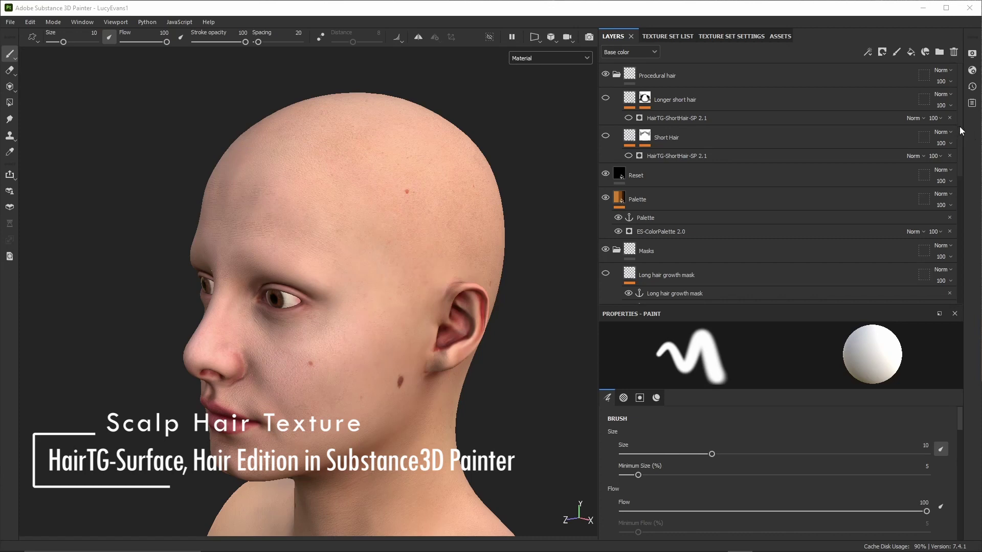
In Substance 3D Painter, bring the Hair Mask layer into view and display the HairTG-Surface channel on the head
{"action": "left_click_drag", "start_coordinate": [959, 127], "coordinate": [960, 213]}
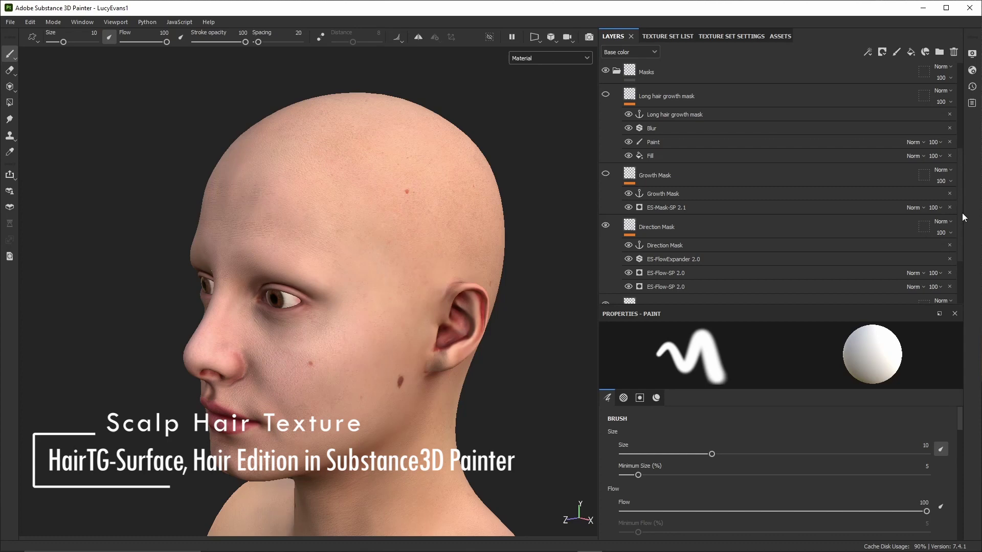
{"action": "left_click_drag", "start_coordinate": [958, 193], "coordinate": [966, 233]}
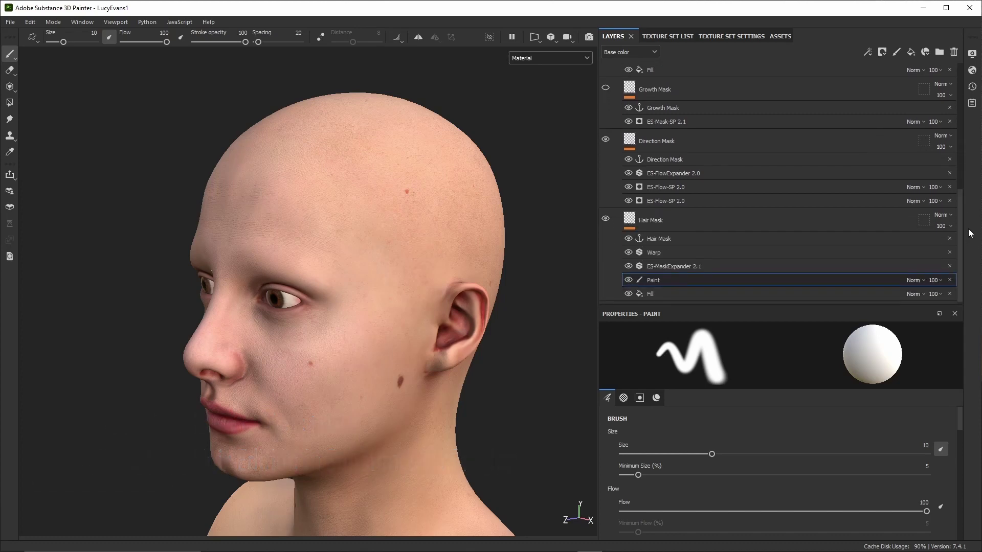
{"action": "left_click", "coordinate": [544, 58]}
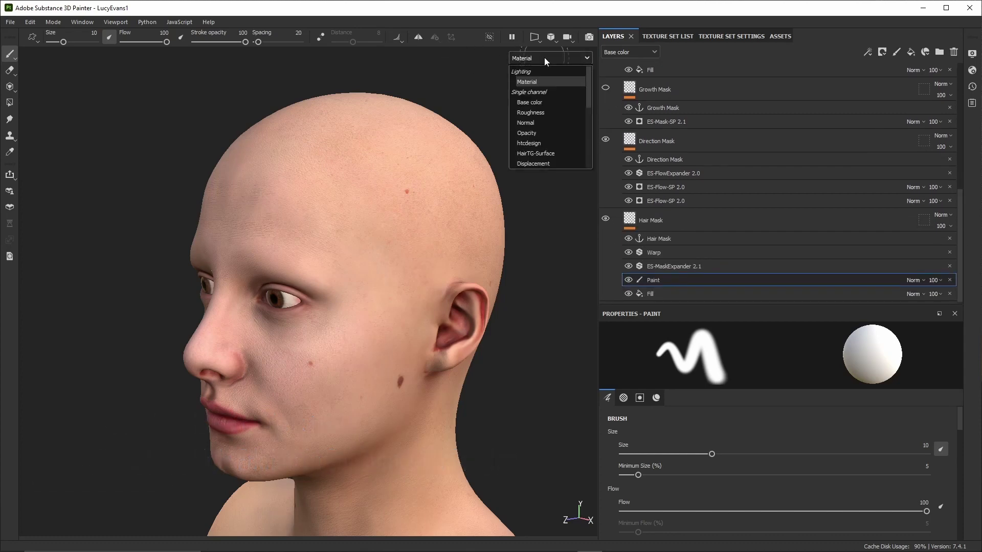
{"action": "left_click", "coordinate": [563, 153]}
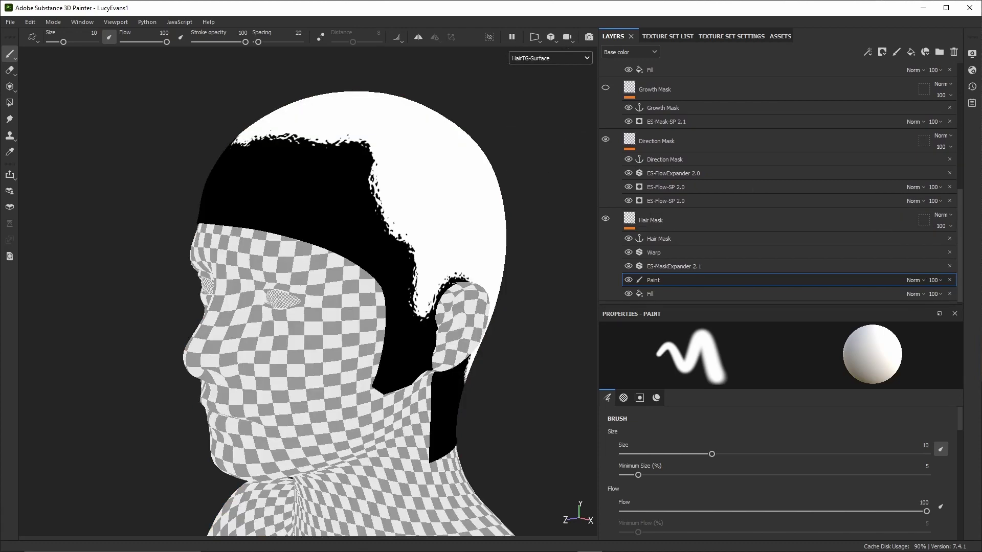
Hide the ES-MaskExpander 2.1 and Warp effects of the Hair Mask layer
{"action": "left_click", "coordinate": [629, 266]}
{"action": "left_click", "coordinate": [629, 252]}
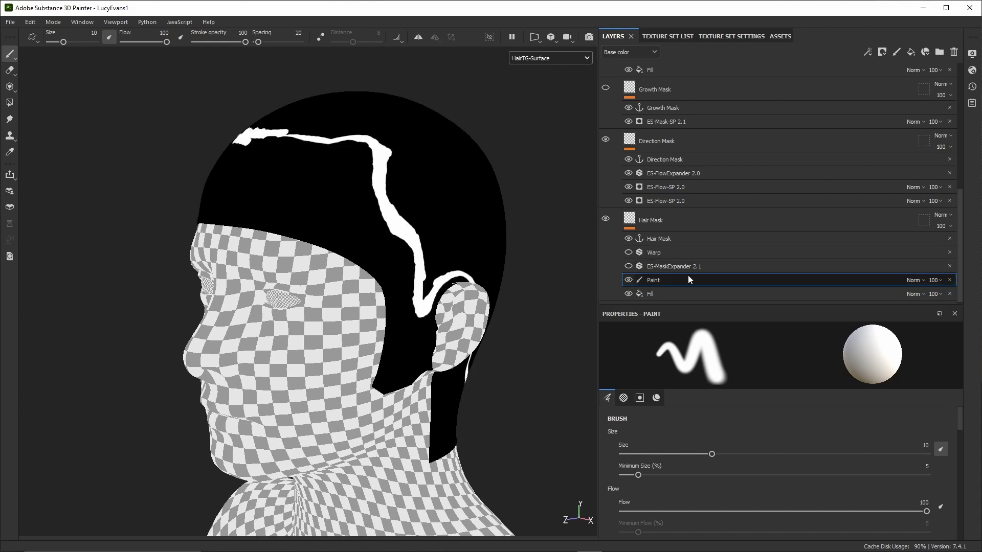
Select the Hair Mask layer's Paint effect and show its ES-MaskExpander 2.1 and Warp effects again
{"action": "double_click", "coordinate": [651, 280]}
{"action": "left_click_drag", "start_coordinate": [460, 220], "coordinate": [416, 235], "text": "alt"}
{"action": "scroll", "coordinate": [484, 201], "scroll_direction": "down", "scroll_amount": 3}
{"action": "middle_click_drag", "start_coordinate": [242, 170], "coordinate": [385, 196], "text": "alt"}
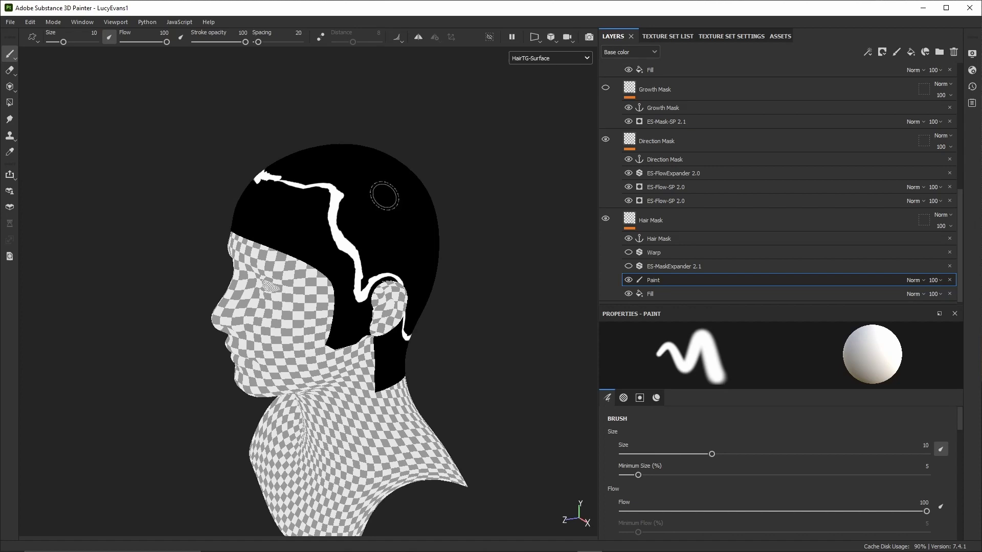
{"action": "scroll", "coordinate": [388, 200], "scroll_direction": "up", "scroll_amount": 2}
{"action": "left_click", "coordinate": [629, 266]}
{"action": "left_click_drag", "start_coordinate": [388, 220], "coordinate": [330, 227], "text": "alt"}
{"action": "left_click", "coordinate": [628, 253]}
{"action": "left_click_drag", "start_coordinate": [425, 243], "coordinate": [377, 206], "text": "alt"}
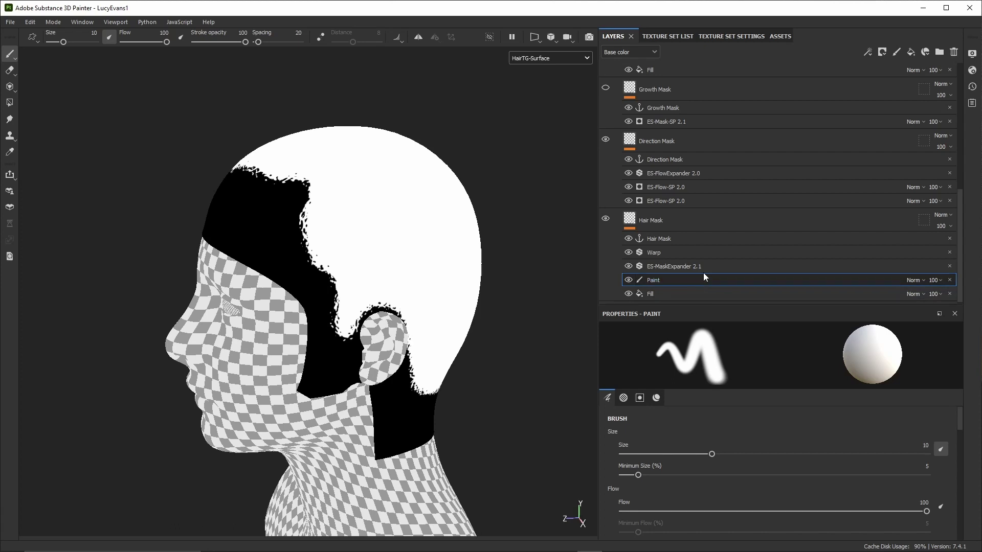
Display the Normal channel on the head and hide the Direction Mask's ES-FlowExpander 2.0 and upper ES-Flow-SP 2.0 effects
{"action": "left_click", "coordinate": [550, 58]}
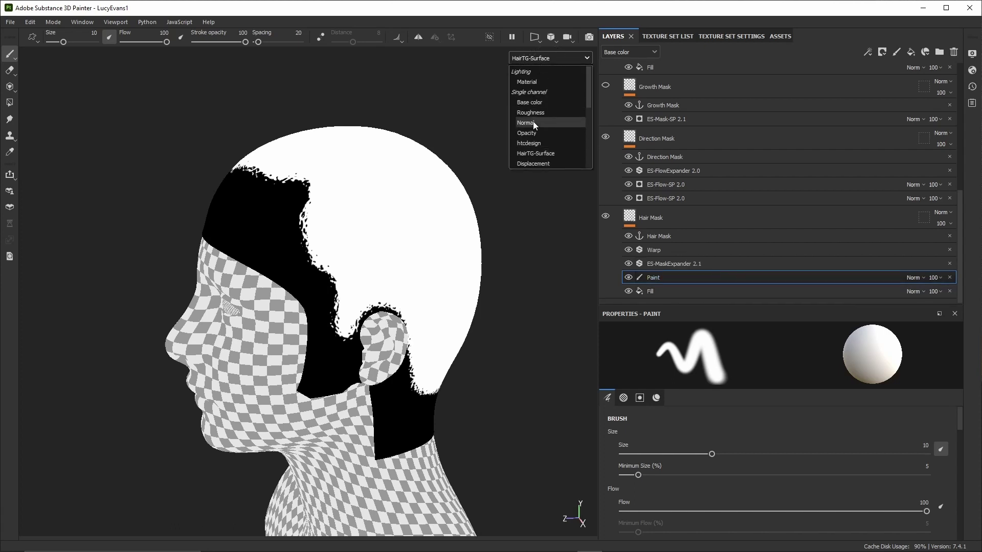
{"action": "left_click", "coordinate": [532, 126]}
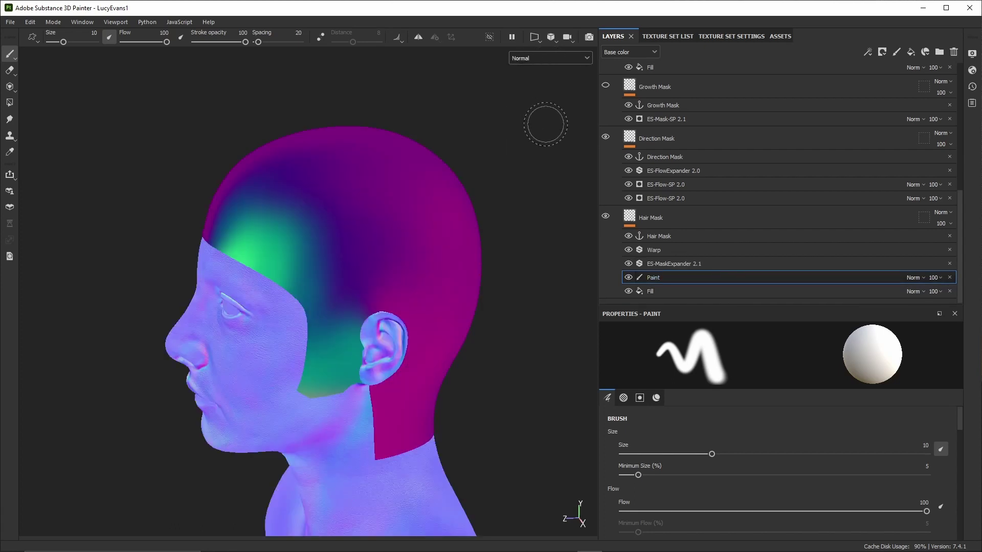
{"action": "left_click", "coordinate": [629, 171]}
{"action": "left_click", "coordinate": [630, 184]}
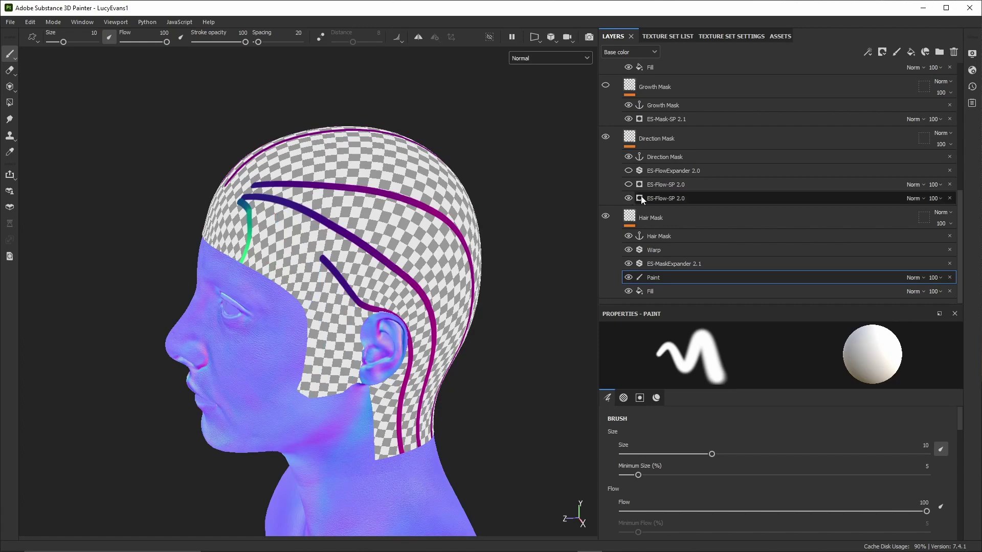
{"action": "left_click_drag", "start_coordinate": [341, 176], "coordinate": [394, 211], "text": "alt"}
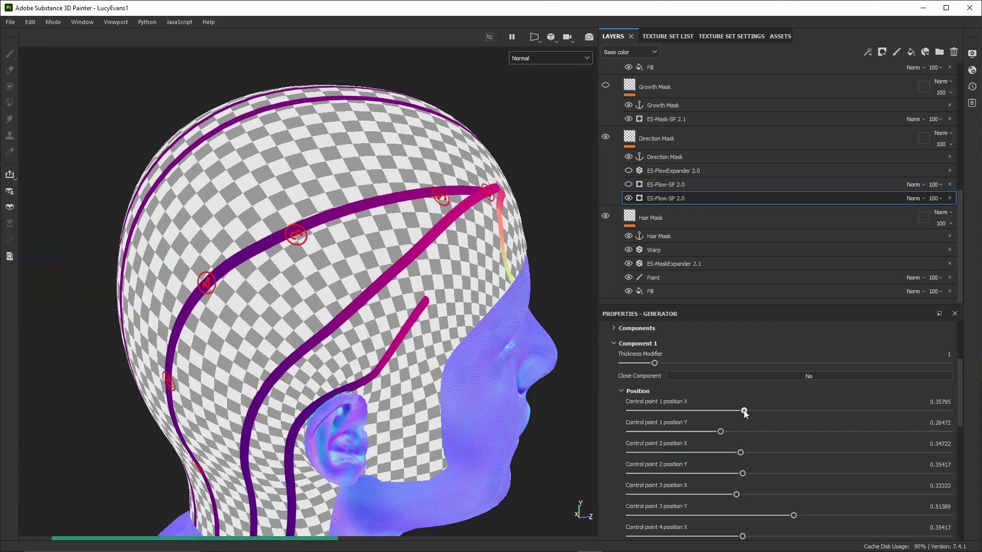
Try shifting control points 1 and 2 of Component 1 in the lower ES-Flow-SP 2.0 generator, and undo the changes
{"action": "mouse_move", "coordinate": [745, 411]}
{"action": "left_mouse_down"}
{"action": "mouse_move", "coordinate": [760, 413]}
{"action": "mouse_move", "coordinate": [726, 432]}
{"action": "mouse_move", "coordinate": [745, 453]}
{"action": "left_mouse_up"}
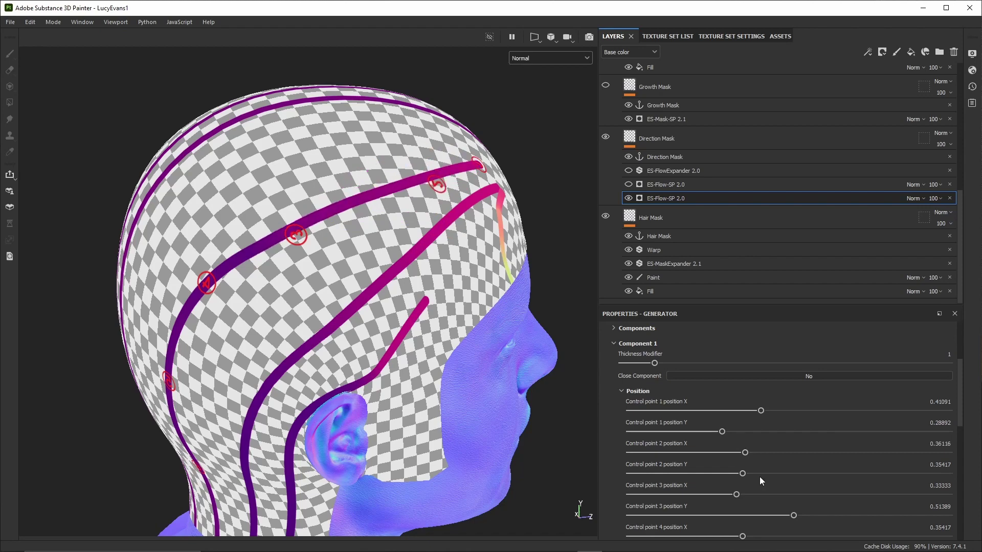
{"action": "key", "text": "ctrl+z"}
{"action": "key", "text": "ctrl+z"}
{"action": "key", "text": "ctrl+z"}
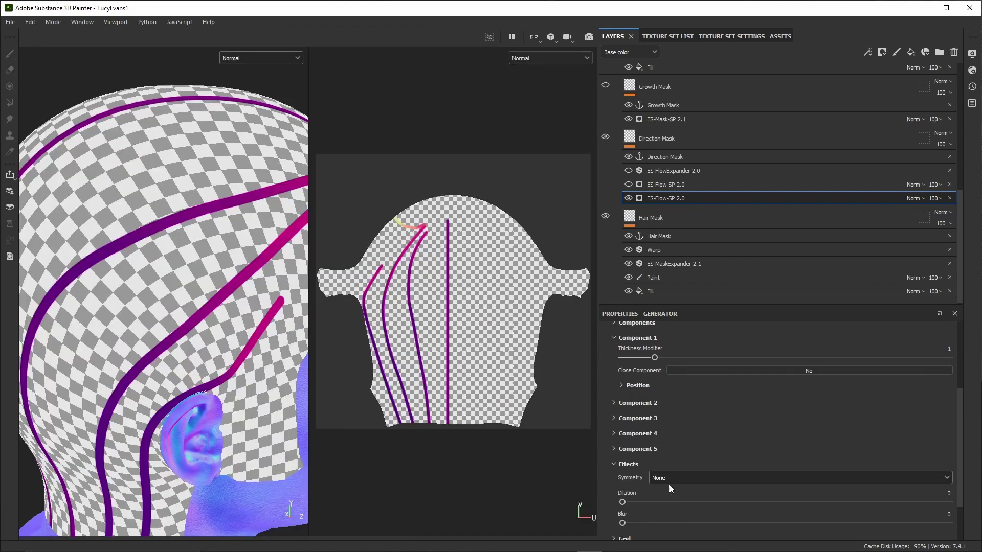
Set the lower ES-Flow-SP 2.0 generator's Symmetry to X and show the ES-FlowExpander 2.0 effect in the 3D-only view
{"action": "left_click", "coordinate": [673, 478]}
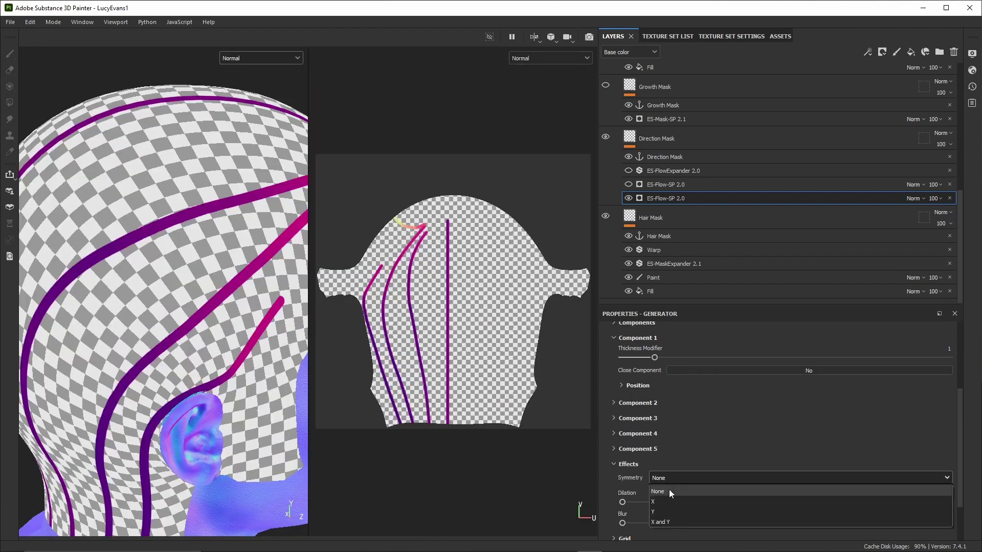
{"action": "left_click", "coordinate": [666, 501]}
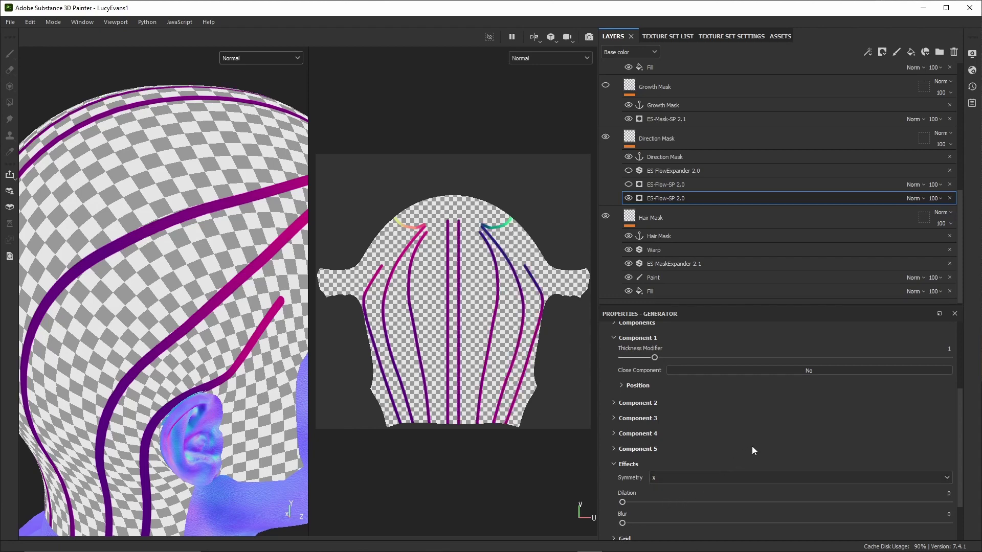
{"action": "key", "text": "F2"}
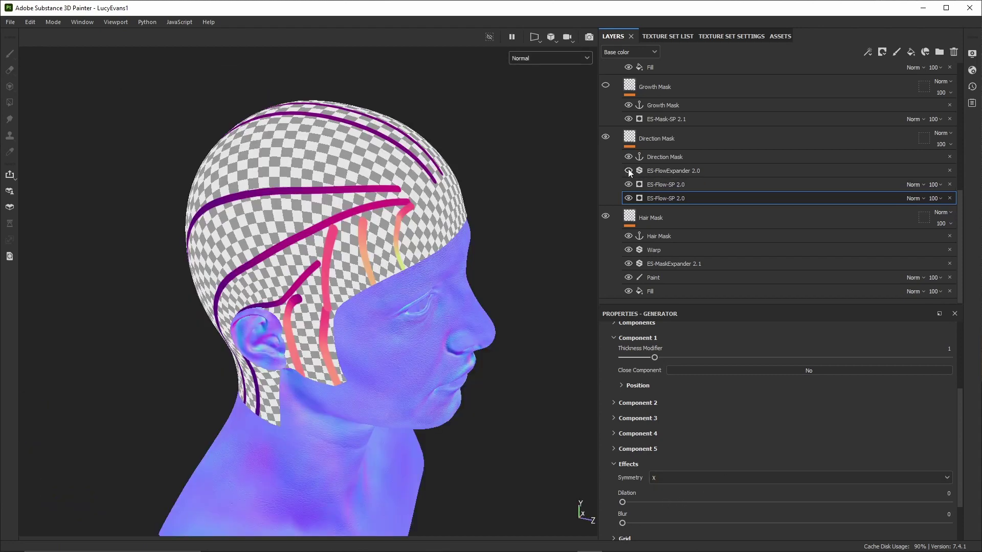
{"action": "left_click", "coordinate": [628, 171]}
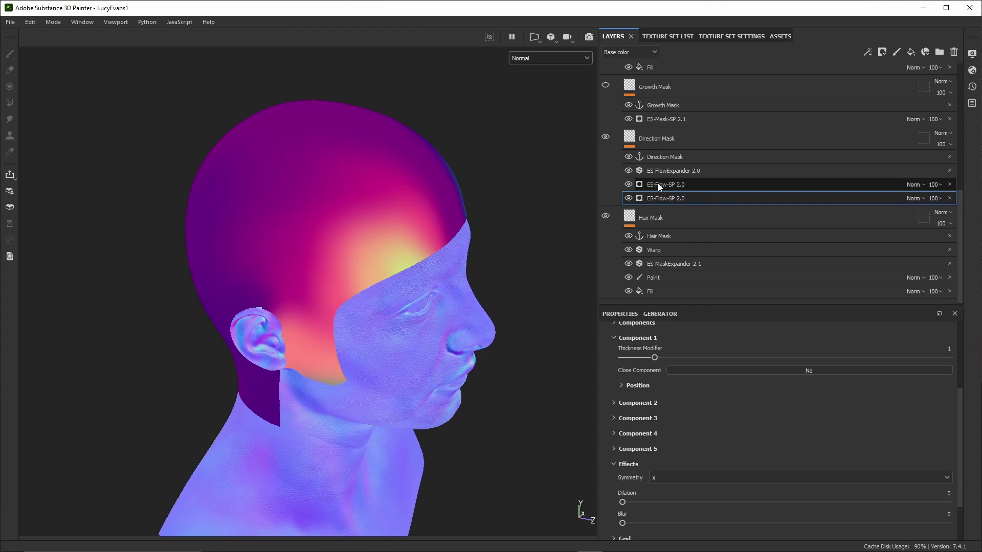
{"action": "left_click_drag", "start_coordinate": [323, 238], "coordinate": [581, 197], "text": "alt"}
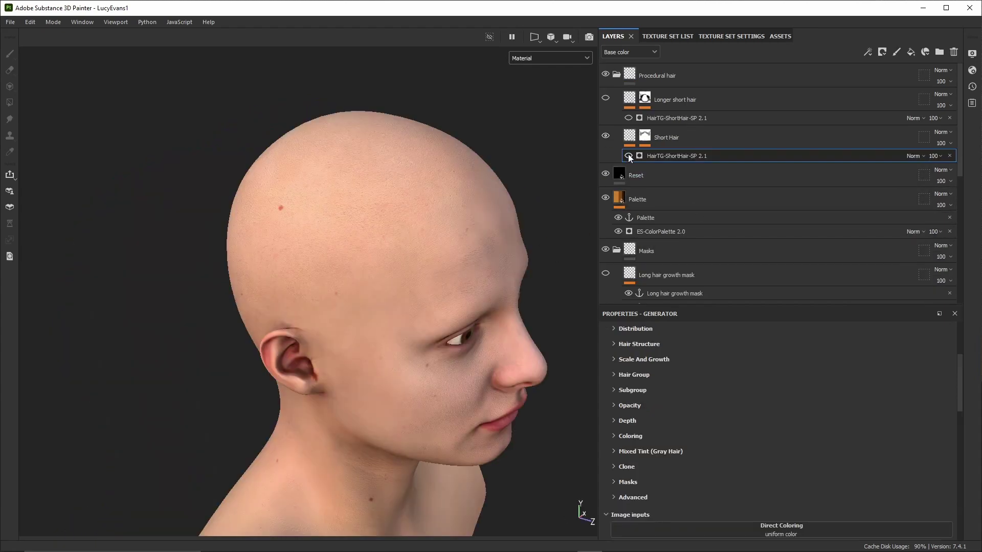
Show the Short Hair layer's HairTG-ShortHair-SP 2.1 generator and examine the short hair around the hairline and above the ear
{"action": "left_click", "coordinate": [628, 156]}
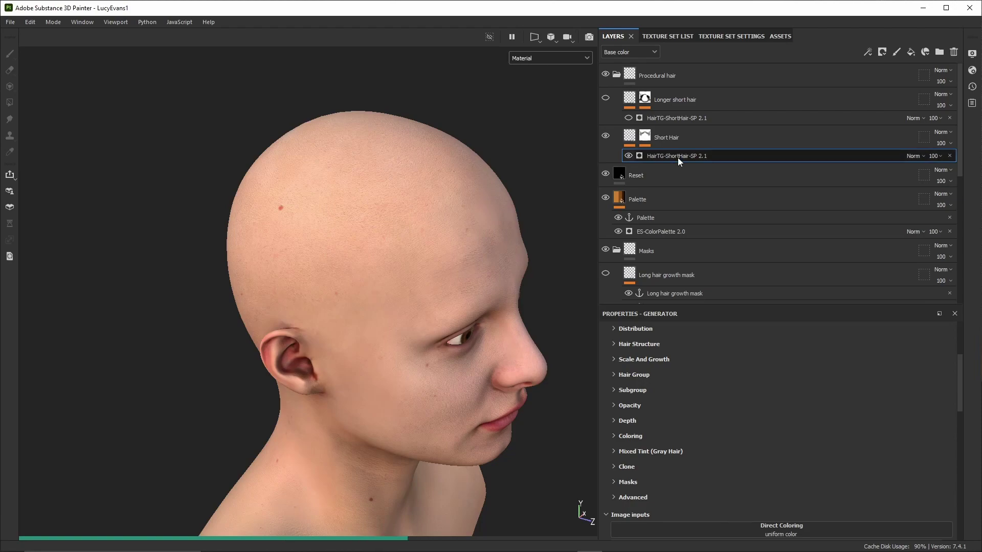
{"action": "left_click_drag", "start_coordinate": [356, 193], "coordinate": [412, 223], "text": "alt"}
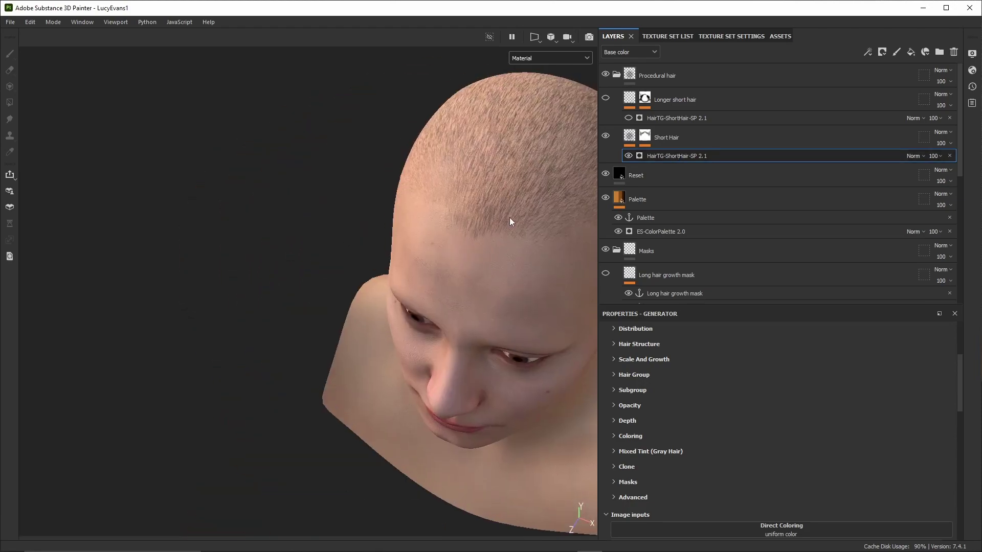
{"action": "left_click_drag", "start_coordinate": [509, 217], "coordinate": [226, 134], "text": "alt"}
{"action": "right_click_drag", "start_coordinate": [226, 134], "coordinate": [429, 219], "text": "shift"}
{"action": "left_click_drag", "start_coordinate": [428, 219], "coordinate": [364, 155], "text": "alt"}
{"action": "scroll", "coordinate": [364, 163], "scroll_direction": "up", "scroll_amount": 3}
{"action": "left_click_drag", "start_coordinate": [364, 215], "coordinate": [361, 237], "text": "alt"}
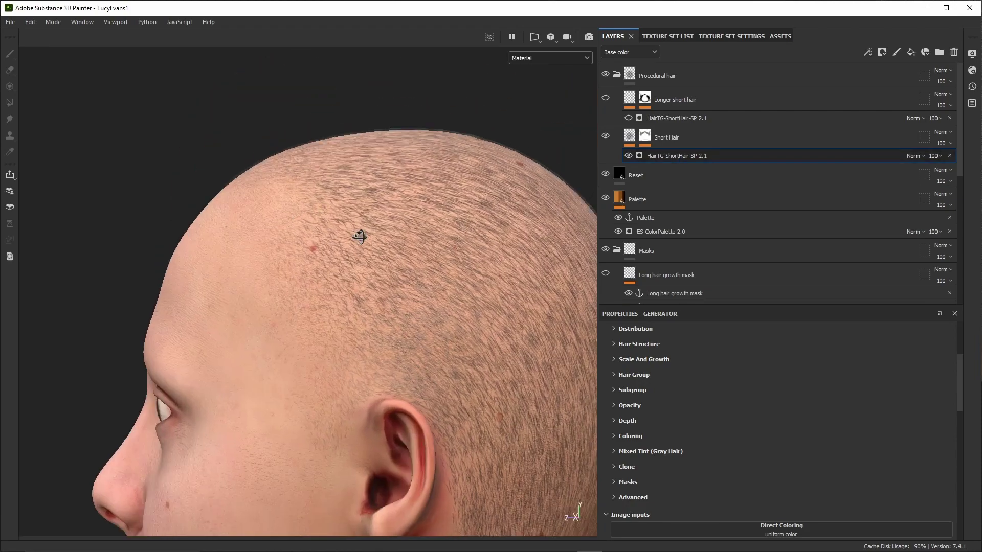
{"action": "right_click_drag", "start_coordinate": [360, 237], "coordinate": [325, 277], "text": "alt"}
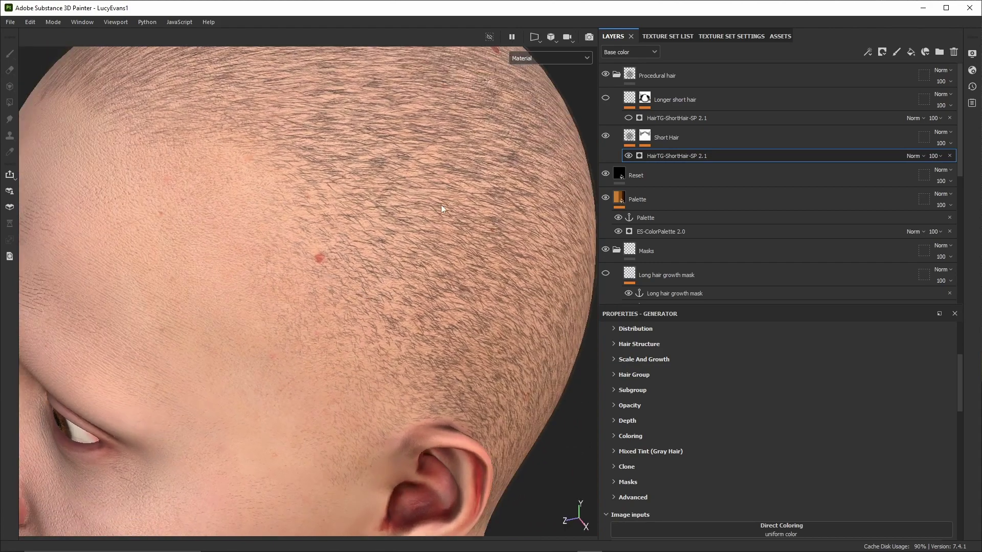
{"action": "right_click_drag", "start_coordinate": [442, 206], "coordinate": [344, 256], "text": "alt"}
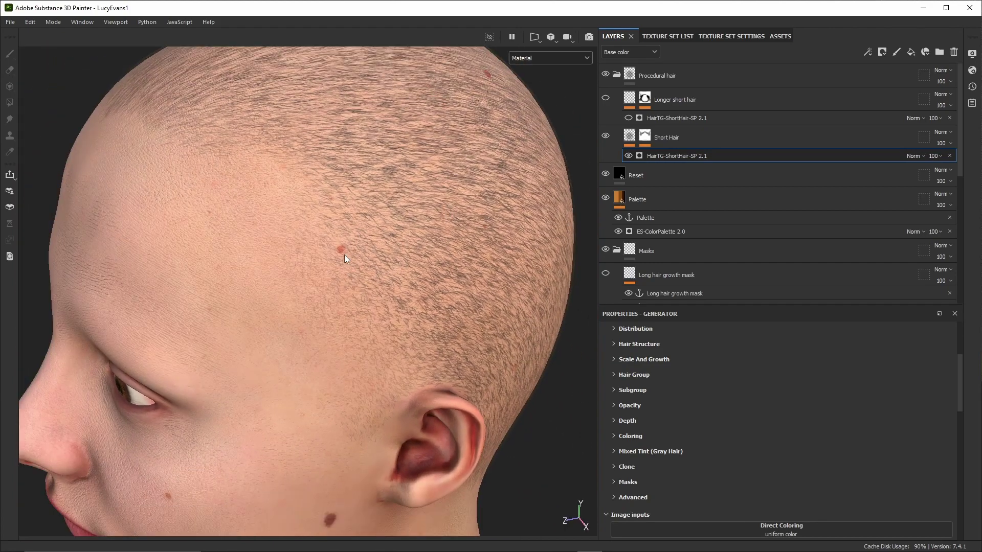
Show the Growth Mask layer and display the HairTG-Surface channel to examine the mask shape over the temple and forehead
{"action": "scroll", "coordinate": [729, 216], "scroll_direction": "down", "scroll_amount": 4}
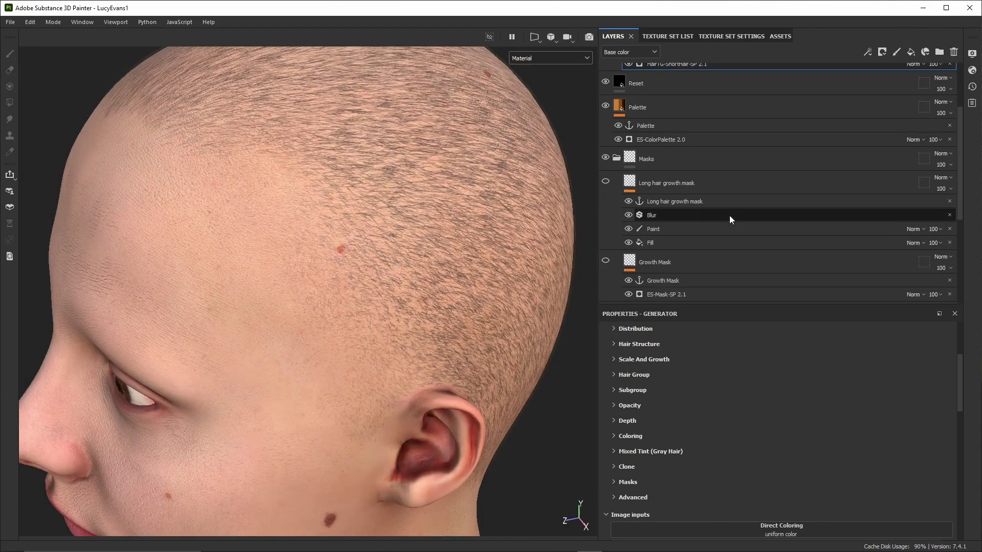
{"action": "scroll", "coordinate": [731, 218], "scroll_direction": "down", "scroll_amount": 2}
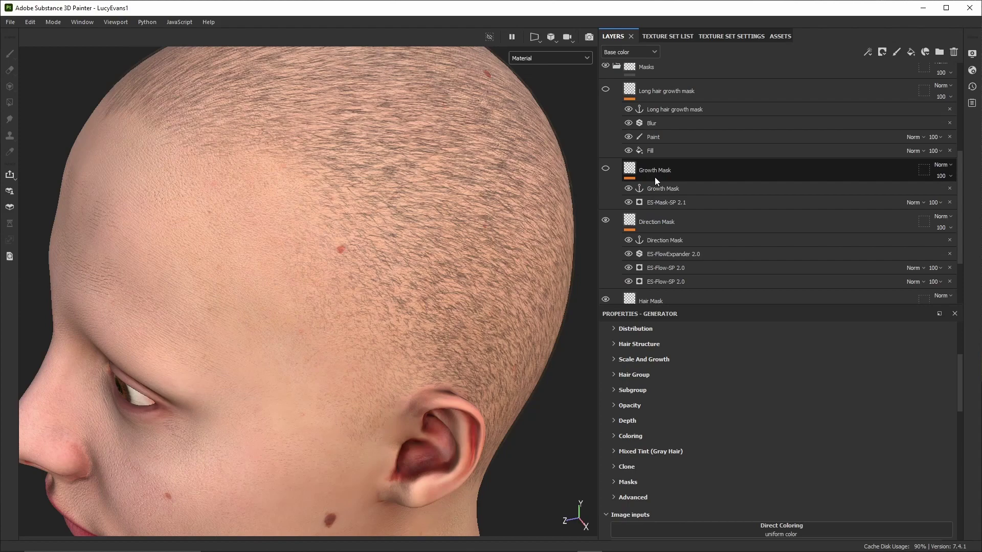
{"action": "left_click", "coordinate": [532, 55]}
{"action": "left_click", "coordinate": [542, 79]}
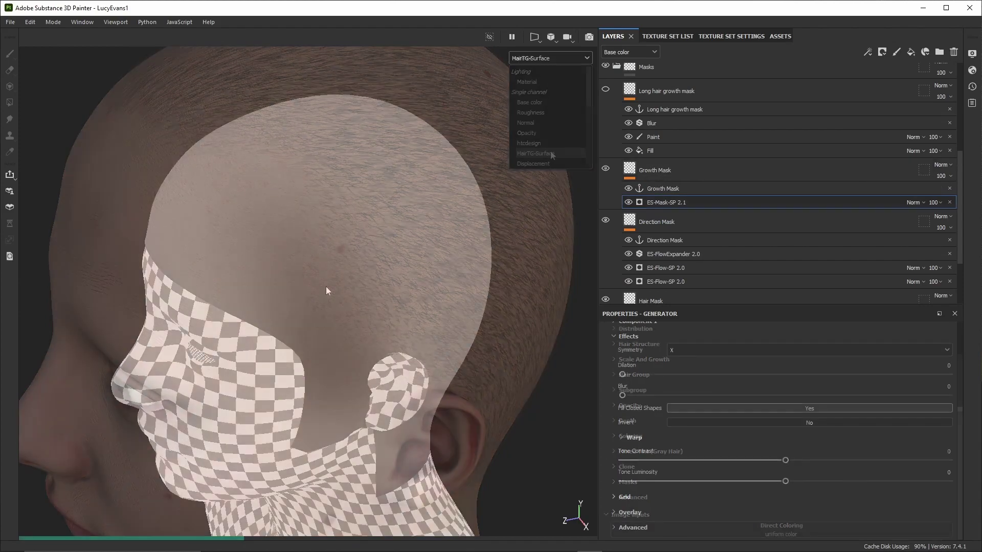
{"action": "scroll", "coordinate": [629, 151], "scroll_direction": "up", "scroll_amount": 4}
{"action": "scroll", "coordinate": [647, 159], "scroll_direction": "down", "scroll_amount": 2}
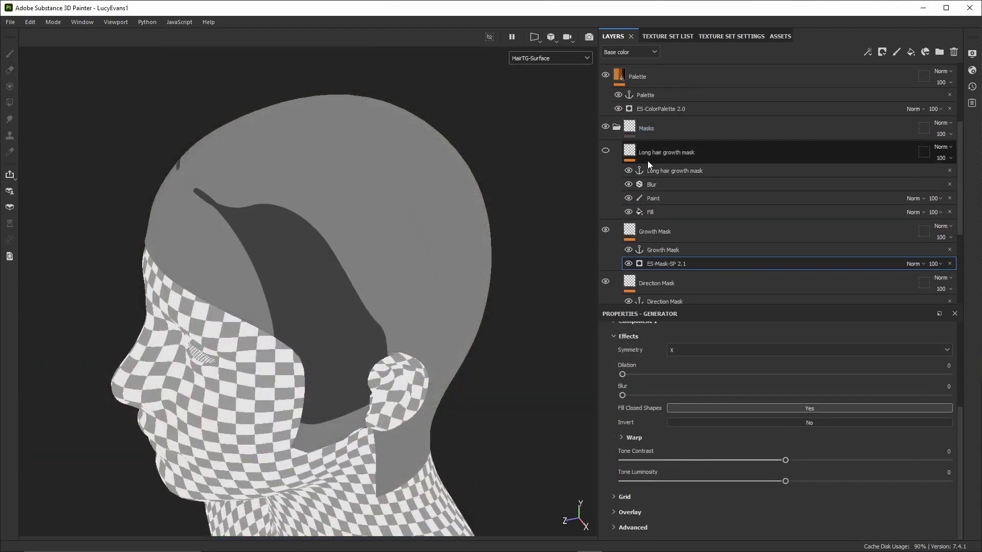
{"action": "left_click_drag", "start_coordinate": [338, 205], "coordinate": [294, 219], "text": "alt"}
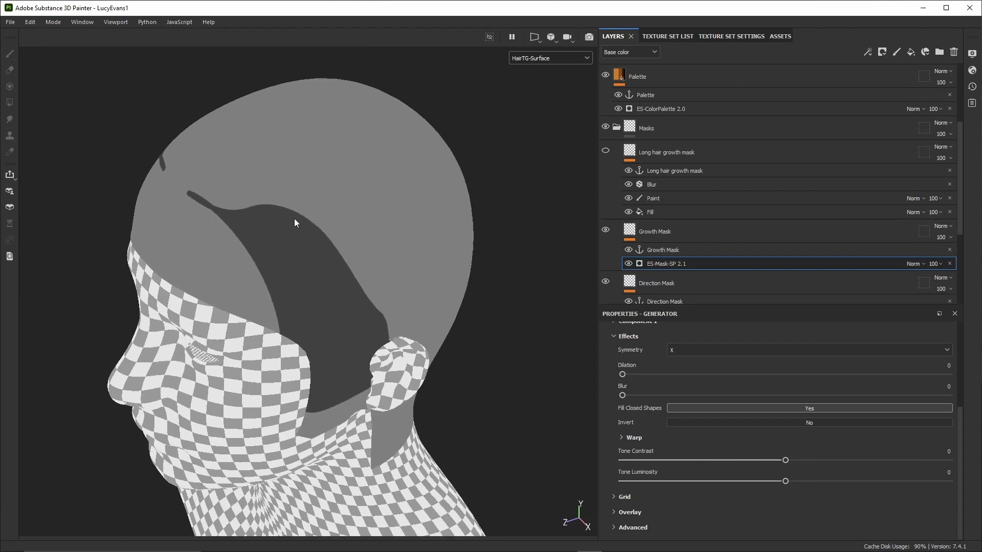
{"action": "key", "text": "F1"}
{"action": "scroll", "coordinate": [209, 251], "scroll_direction": "down", "scroll_amount": 2}
{"action": "mouse_move", "coordinate": [167, 275]}
{"action": "left_mouse_down", "text": "alt"}
{"action": "mouse_move", "coordinate": [290, 268]}
{"action": "mouse_move", "coordinate": [128, 251]}
{"action": "mouse_move", "coordinate": [165, 259]}
{"action": "left_mouse_up", "text": "alt"}
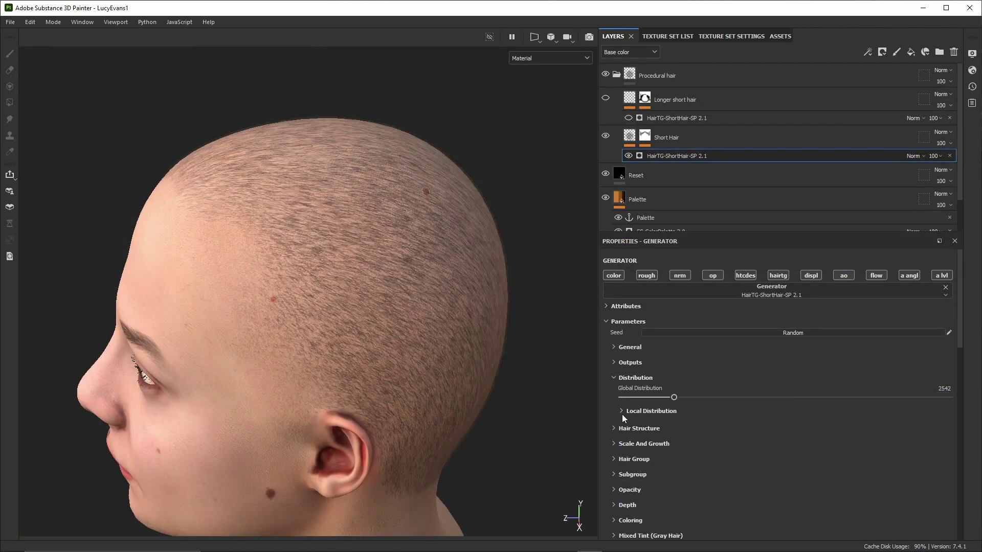
Try a Local Distribution Radius of 0.181 in the Short Hair layer's HairTG-ShortHair-SP 2.1 generator
{"action": "left_click", "coordinate": [623, 413]}
{"action": "left_click", "coordinate": [944, 422]}
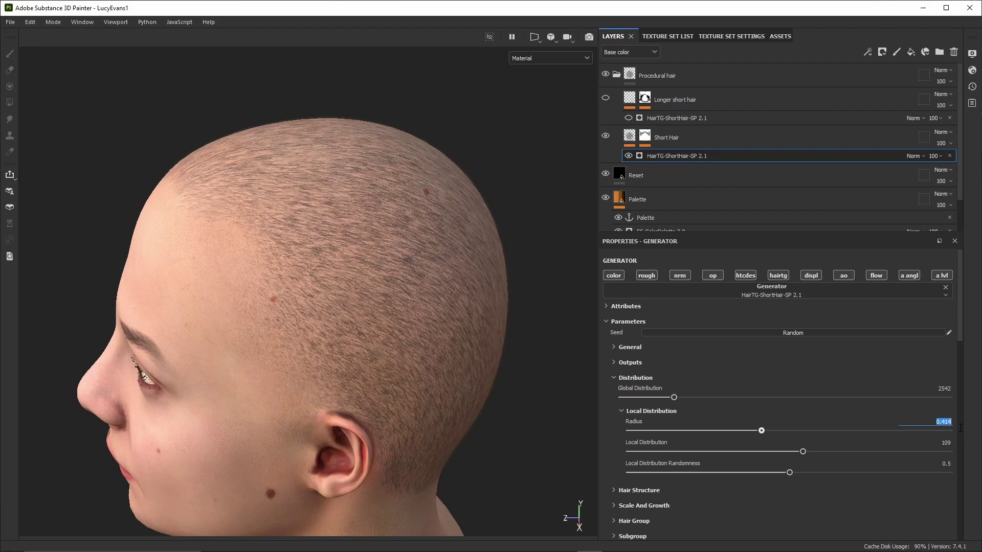
{"action": "left_click_drag", "start_coordinate": [660, 431], "coordinate": [687, 430]}
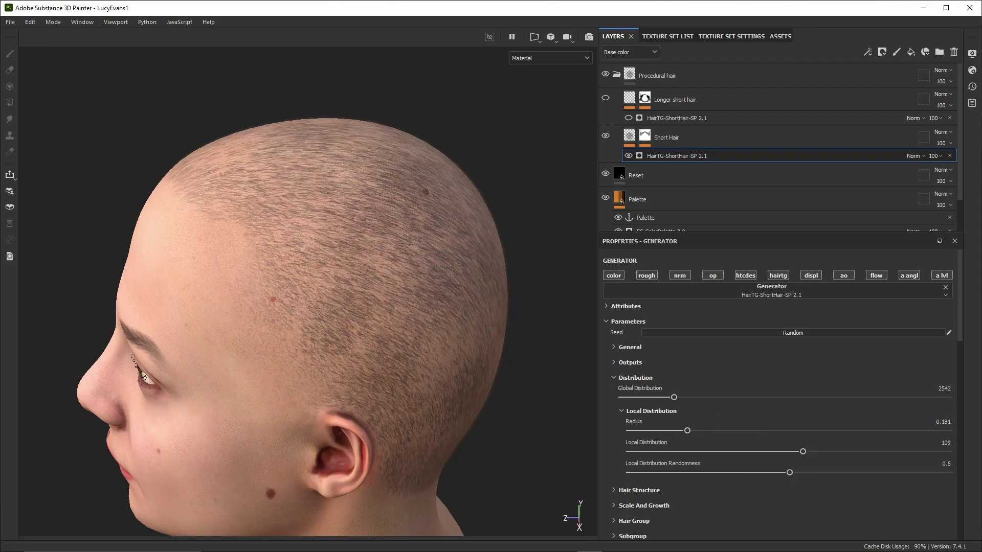
Try out a different hair Thickness under Hair Structure in the Short Hair layer's generator
{"action": "left_click", "coordinate": [710, 490]}
{"action": "scroll", "coordinate": [712, 467], "scroll_direction": "down", "scroll_amount": 1}
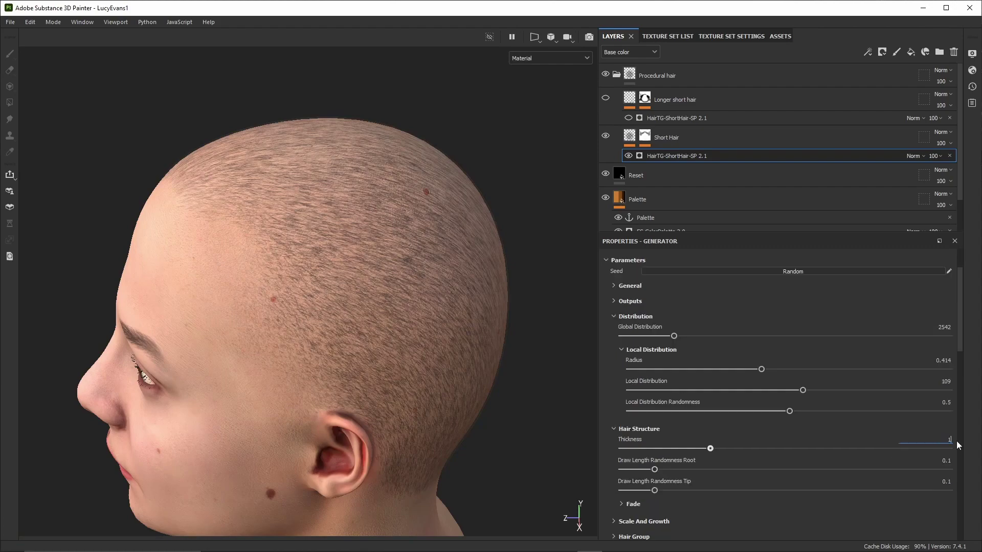
{"action": "left_click_drag", "start_coordinate": [947, 448], "coordinate": [710, 448]}
{"action": "left_click", "coordinate": [614, 429]}
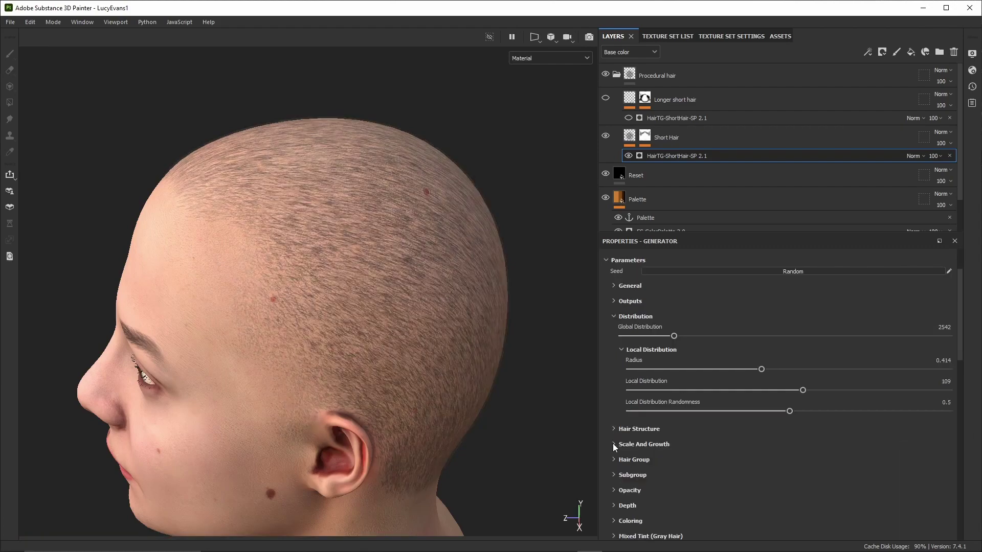
Set Growth Base to 0.2 under Scale And Growth in the Short Hair layer's generator
{"action": "left_click", "coordinate": [614, 444]}
{"action": "scroll", "coordinate": [618, 444], "scroll_direction": "down", "scroll_amount": 1}
{"action": "left_click", "coordinate": [947, 445]}
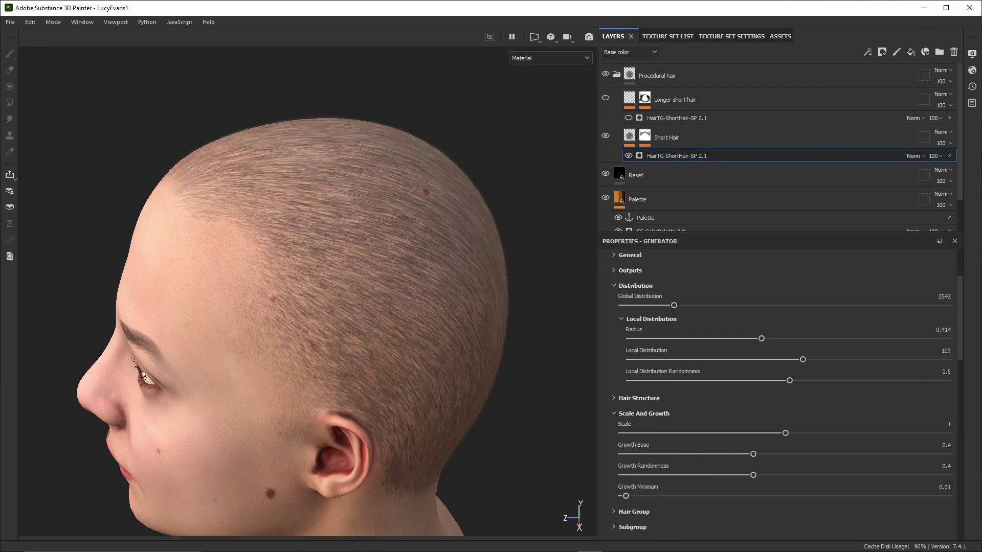
{"action": "left_click", "coordinate": [946, 446]}
{"action": "type", "text": "0.2"}
{"action": "key", "text": "Return"}
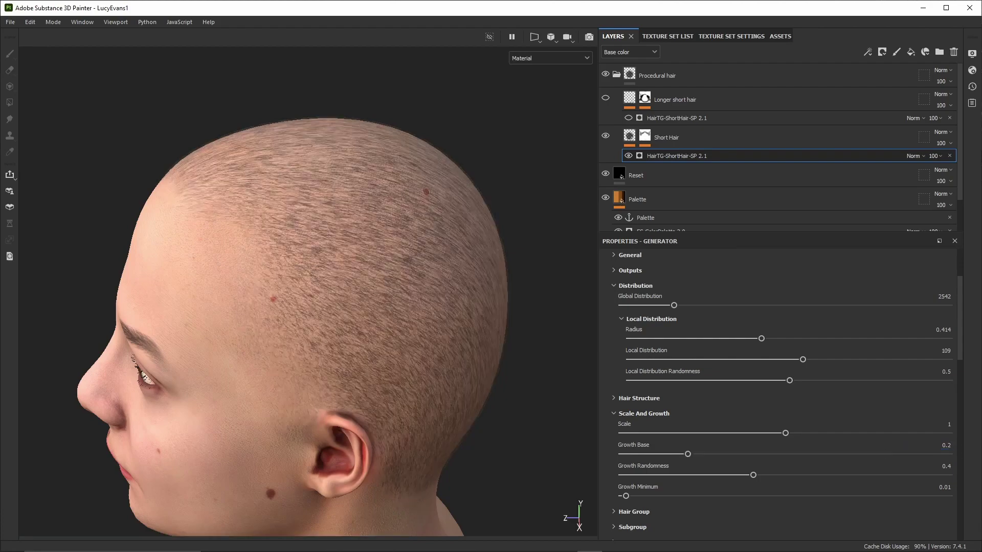
{"action": "scroll", "coordinate": [889, 409], "scroll_direction": "down", "scroll_amount": 2}
{"action": "left_click", "coordinate": [890, 390]}
{"action": "scroll", "coordinate": [889, 390], "scroll_direction": "down", "scroll_amount": 3}
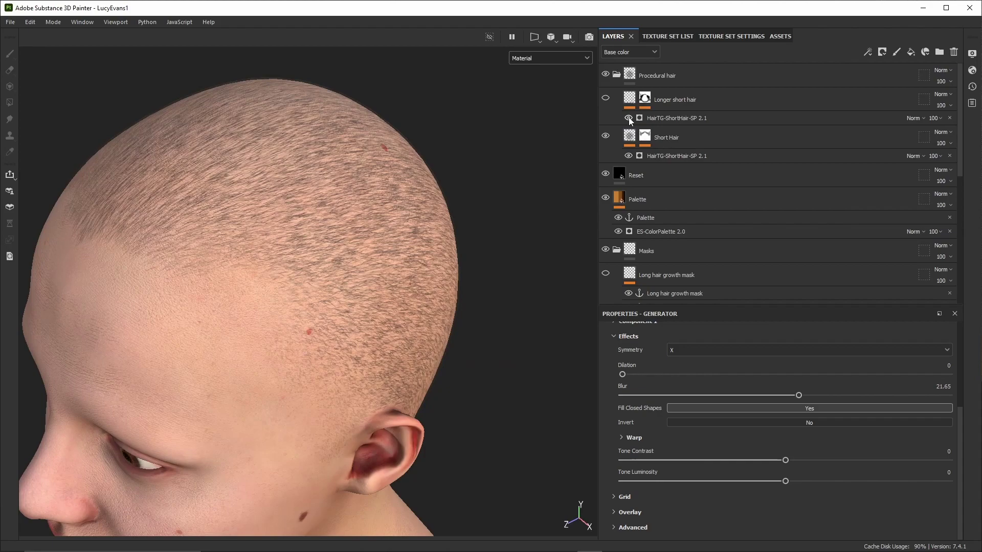
Show the Longer short hair layer and view the longer hair on the upper part of the head
{"action": "left_click", "coordinate": [675, 134]}
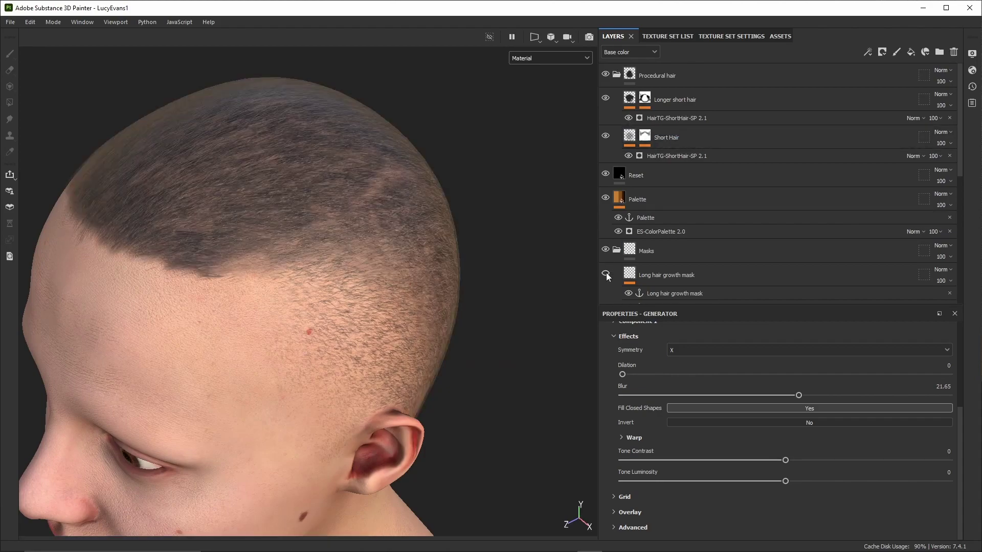
{"action": "scroll", "coordinate": [420, 190], "scroll_direction": "down", "scroll_amount": 3}
{"action": "left_click_drag", "start_coordinate": [420, 190], "coordinate": [455, 205], "text": "alt"}
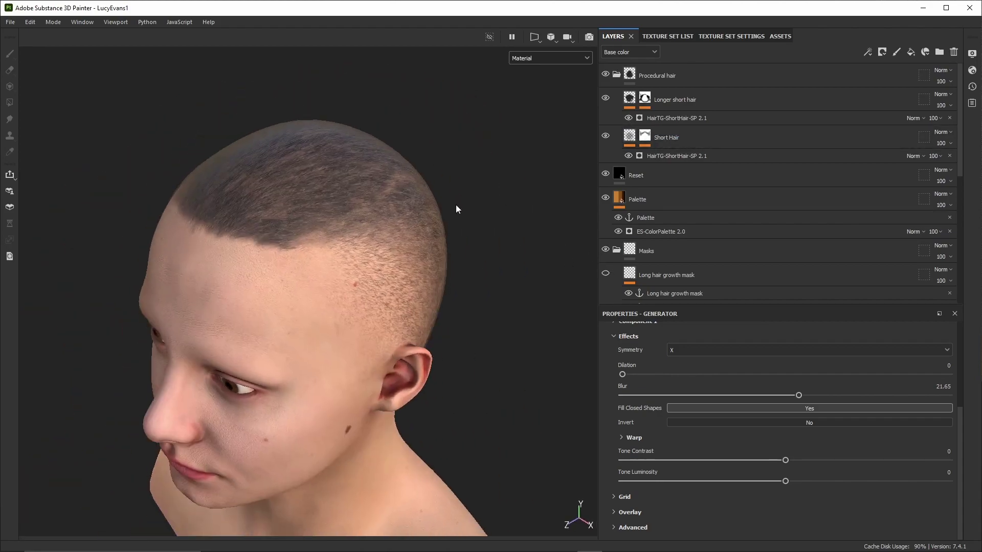
Display the Longer short hair layer's mask on the head and examine its painted areas at the forehead and temple
{"action": "left_click", "coordinate": [644, 100], "text": "alt"}
{"action": "scroll", "coordinate": [282, 160], "scroll_direction": "up", "scroll_amount": 3}
{"action": "mouse_move", "coordinate": [274, 179]}
{"action": "left_mouse_down", "text": "alt"}
{"action": "mouse_move", "coordinate": [480, 165]}
{"action": "mouse_move", "coordinate": [261, 210]}
{"action": "left_mouse_up", "text": "alt"}
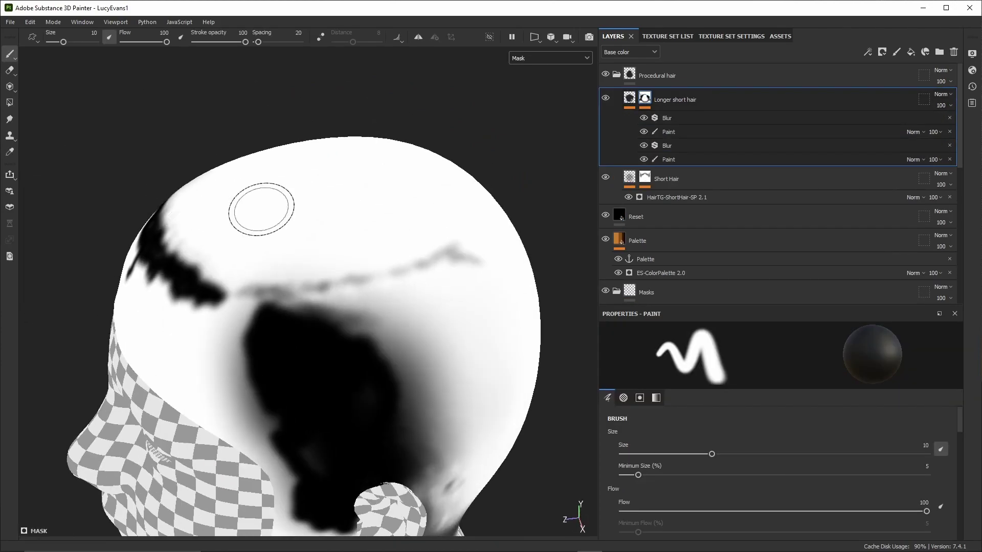
{"action": "scroll", "coordinate": [261, 209], "scroll_direction": "up", "scroll_amount": 3}
{"action": "scroll", "coordinate": [412, 252], "scroll_direction": "down", "scroll_amount": 3}
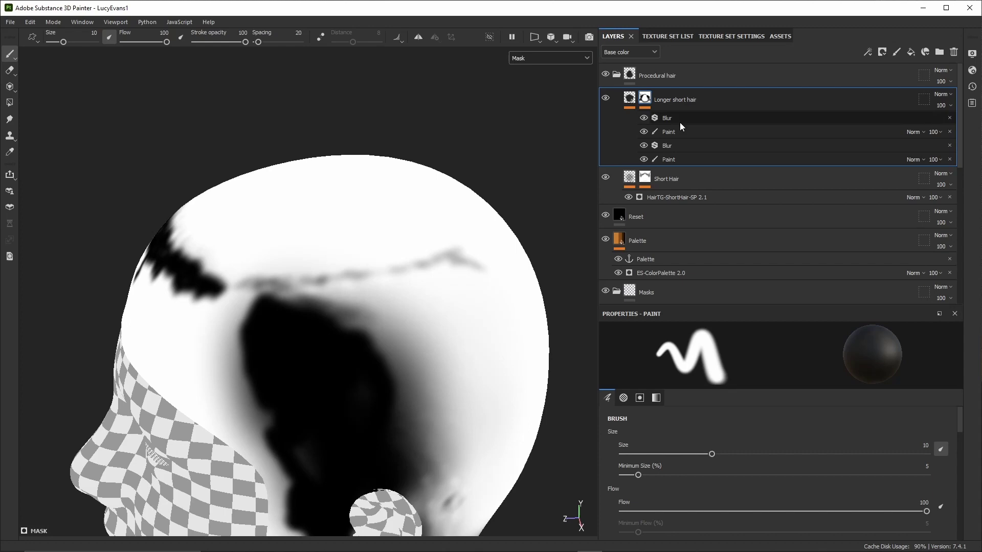
Leave the Longer short hair layer's mask view and inspect the rendered short hair on the whole head
{"action": "scroll", "coordinate": [420, 243], "scroll_direction": "down", "scroll_amount": 3}
{"action": "left_click_drag", "start_coordinate": [421, 244], "coordinate": [445, 351], "text": "alt"}
{"action": "scroll", "coordinate": [460, 353], "scroll_direction": "up", "scroll_amount": 4}
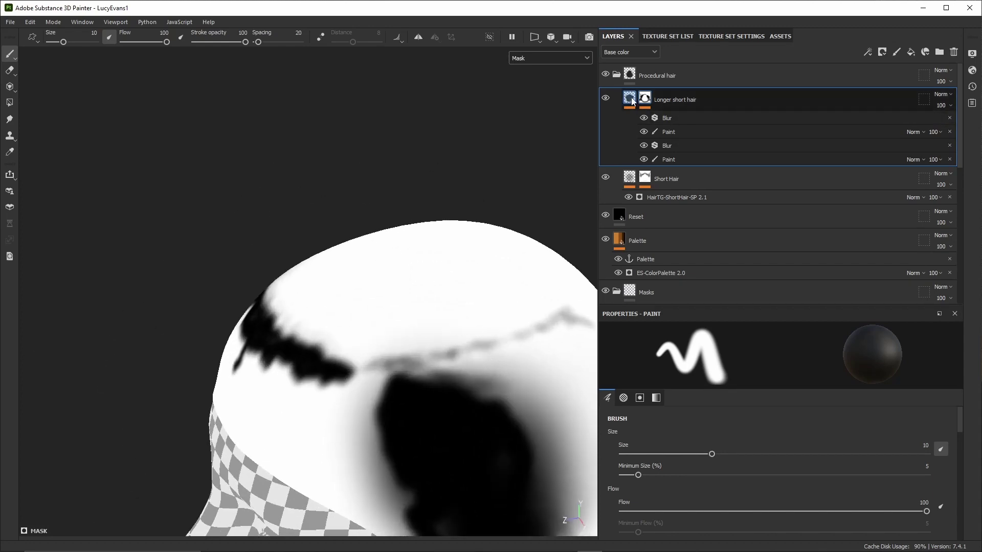
{"action": "left_click", "coordinate": [629, 97]}
{"action": "mouse_move", "coordinate": [436, 219]}
{"action": "left_mouse_down", "text": "alt"}
{"action": "mouse_move", "coordinate": [421, 236]}
{"action": "mouse_move", "coordinate": [490, 333]}
{"action": "mouse_move", "coordinate": [413, 265]}
{"action": "left_mouse_up", "text": "alt"}
{"action": "scroll", "coordinate": [413, 265], "scroll_direction": "up", "scroll_amount": 2}
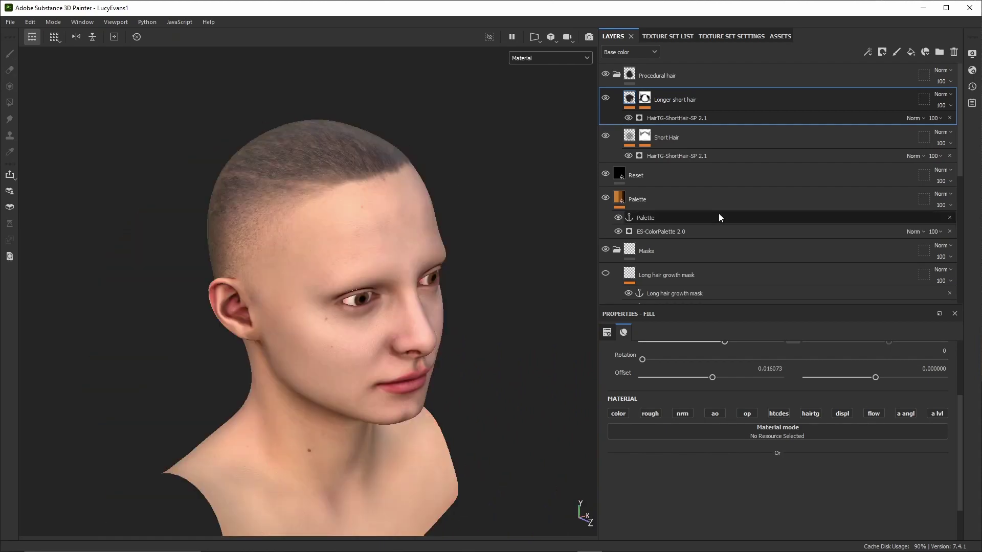
Export the textures of the Scalp texture set
{"action": "left_click", "coordinate": [13, 21]}
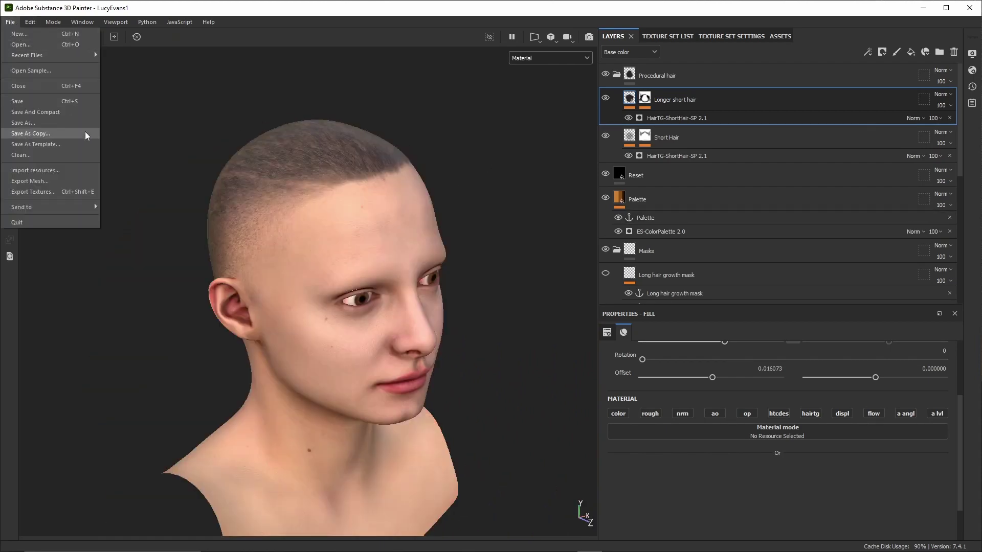
{"action": "left_click", "coordinate": [75, 192]}
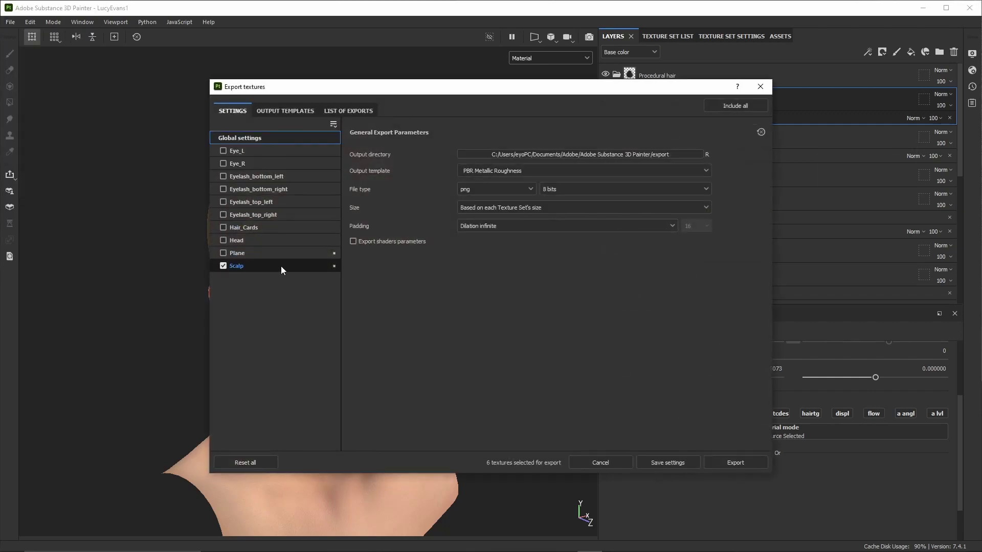
{"action": "left_click", "coordinate": [280, 266]}
{"action": "scroll", "coordinate": [477, 281], "scroll_direction": "down", "scroll_amount": 1}
{"action": "left_click", "coordinate": [736, 462]}
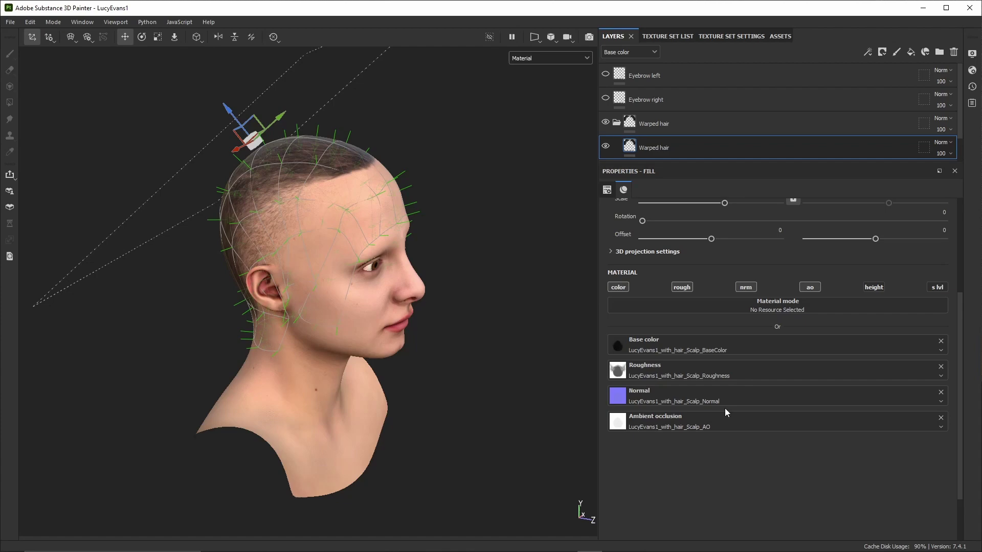
Reposition warp projection points of the Warped hair layer at the temple and on the side of the head above the ear
{"action": "scroll", "coordinate": [721, 396], "scroll_direction": "up", "scroll_amount": 5}
{"action": "middle_click_drag", "start_coordinate": [311, 88], "coordinate": [363, 171], "text": "alt"}
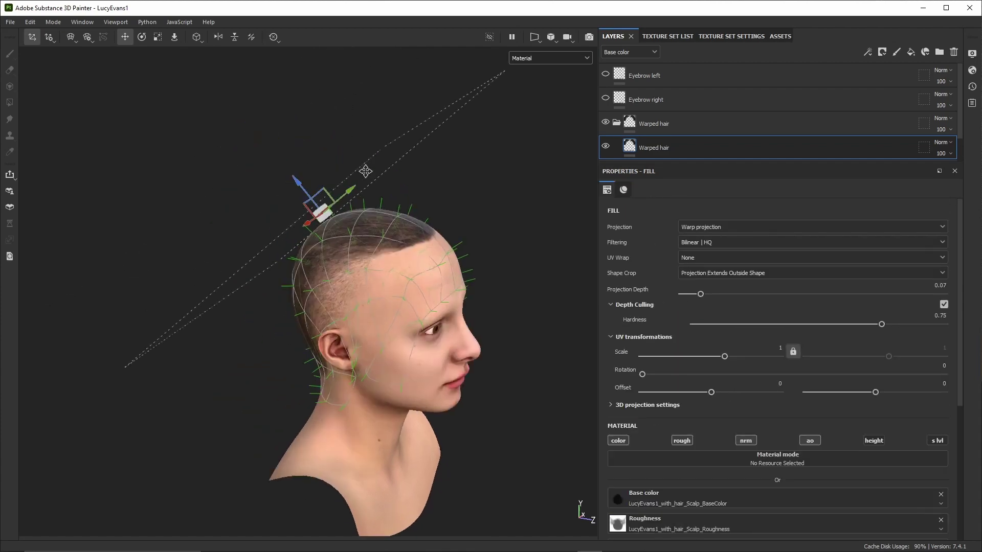
{"action": "left_click", "coordinate": [71, 37]}
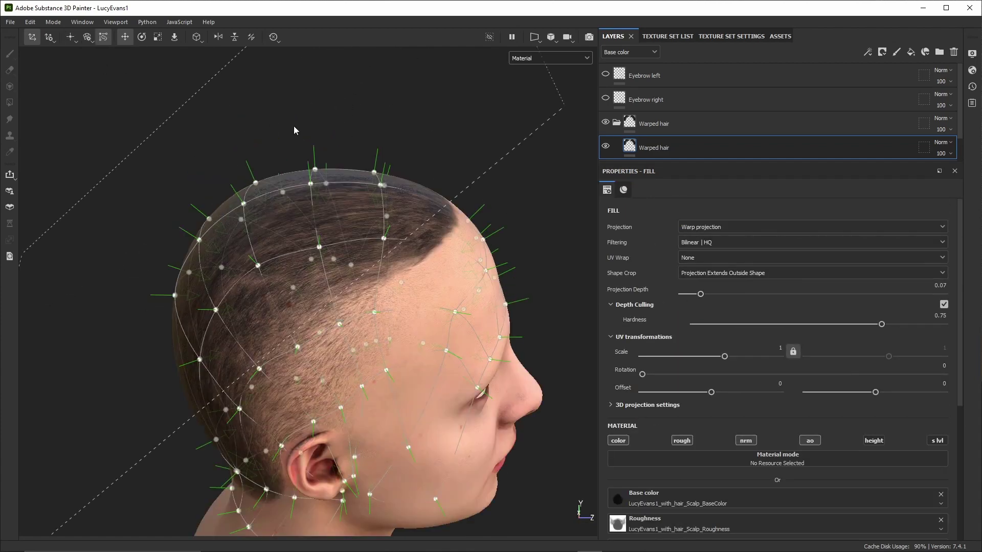
{"action": "left_click_drag", "start_coordinate": [294, 131], "coordinate": [360, 311], "text": "alt"}
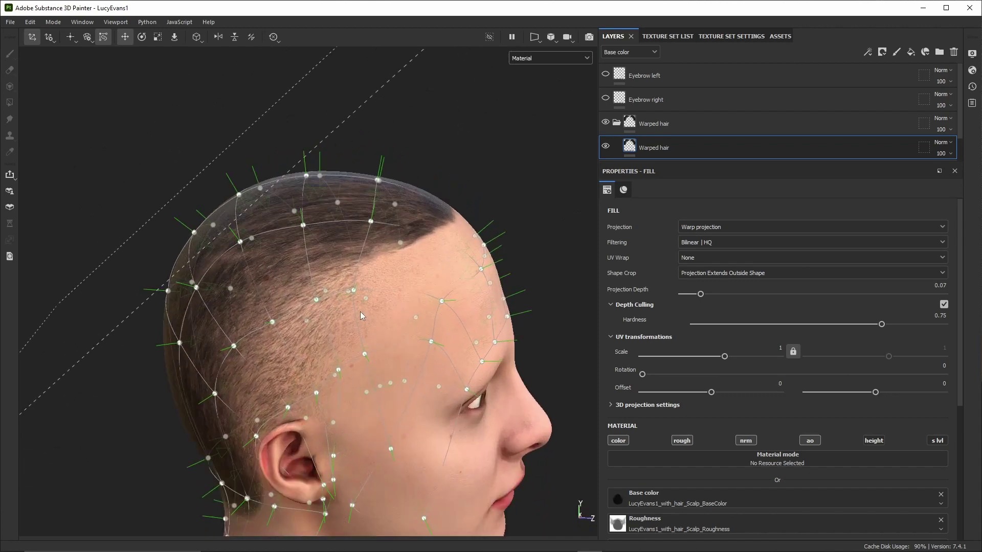
{"action": "middle_click_drag", "start_coordinate": [360, 312], "coordinate": [355, 156], "text": "alt"}
{"action": "scroll", "coordinate": [317, 181], "scroll_direction": "up", "scroll_amount": 4}
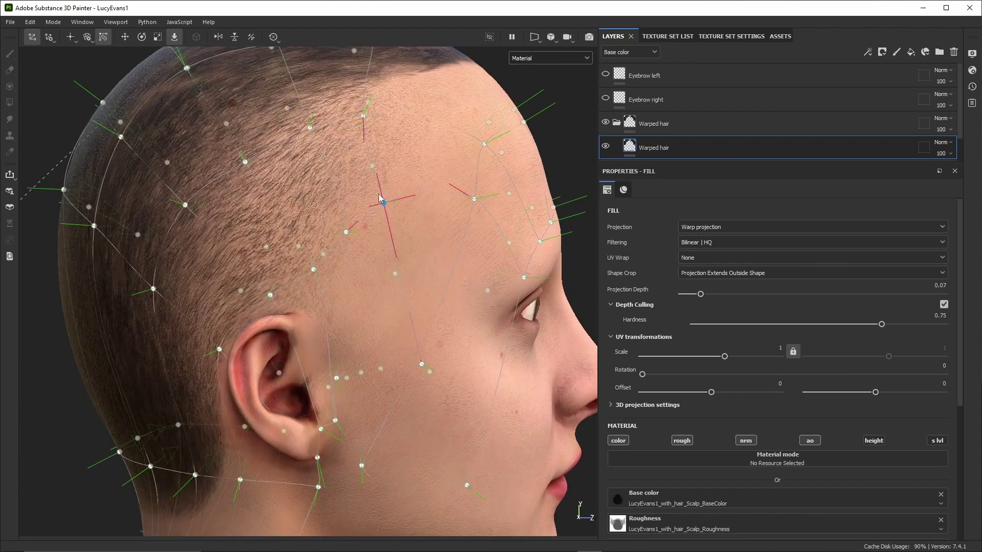
{"action": "mouse_move", "coordinate": [346, 234]}
{"action": "left_mouse_down"}
{"action": "mouse_move", "coordinate": [320, 219]}
{"action": "mouse_move", "coordinate": [351, 225]}
{"action": "mouse_move", "coordinate": [354, 250]}
{"action": "left_mouse_up"}
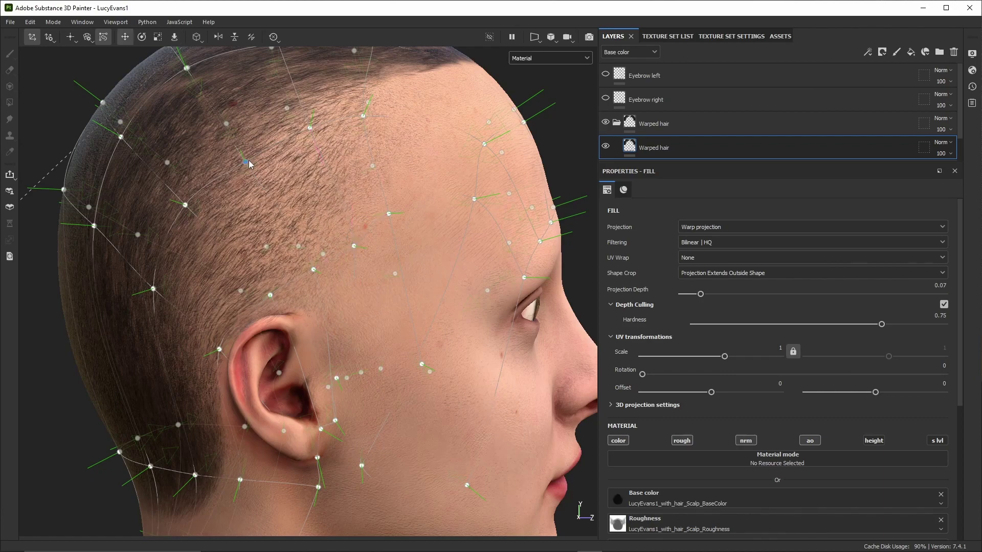
{"action": "left_click_drag", "start_coordinate": [248, 162], "coordinate": [242, 158]}
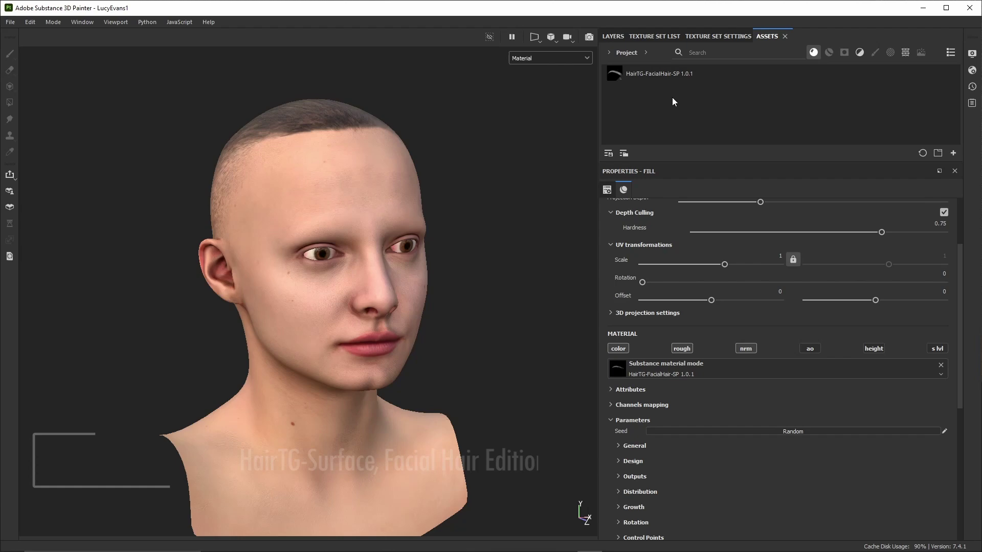
Place the HairTG-FacialHair-SP 1.0.1 material as a decal above the character's right eye and disable its height channel
{"action": "right_click_drag", "start_coordinate": [350, 222], "coordinate": [410, 189], "text": "alt"}
{"action": "mouse_move", "coordinate": [668, 72]}
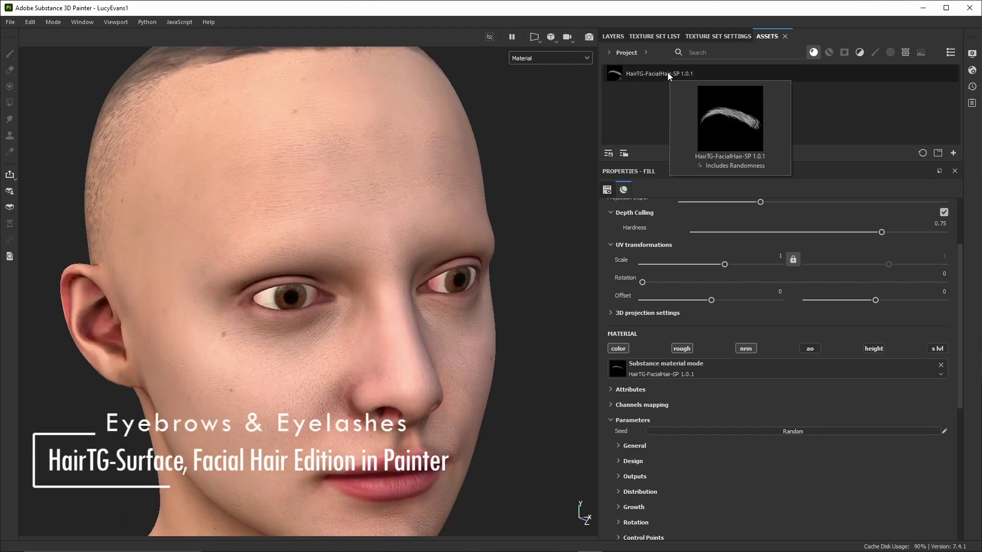
{"action": "left_click_drag", "start_coordinate": [668, 72], "coordinate": [379, 204]}
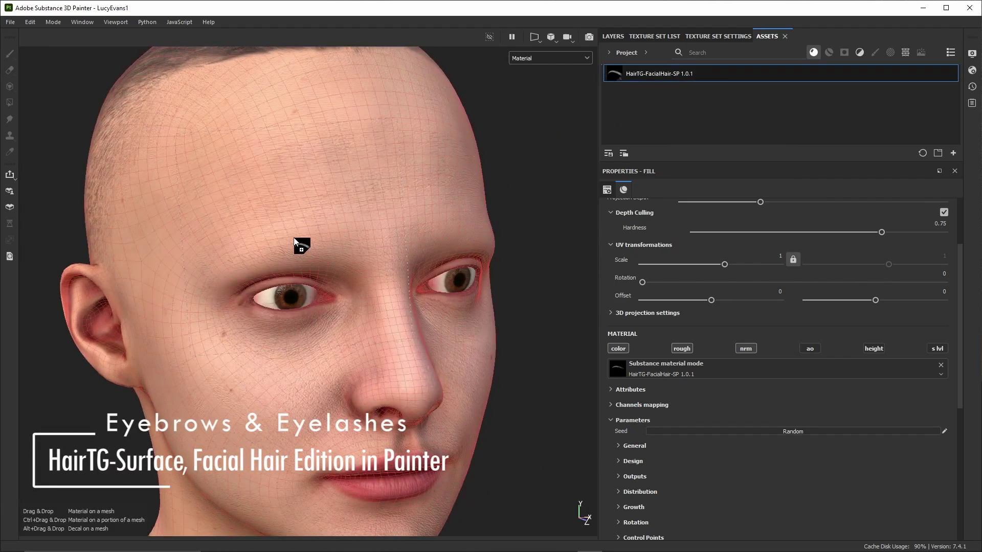
{"action": "left_click_drag", "start_coordinate": [294, 242], "coordinate": [295, 240]}
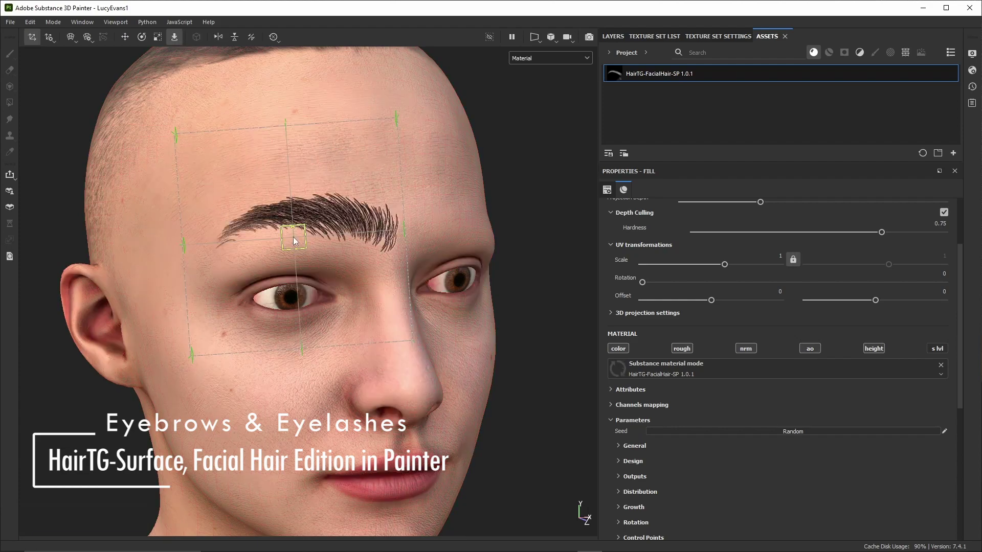
{"action": "left_click", "coordinate": [876, 348]}
Move and rotate the eyebrow decal to fit the brow above the character's right eye, ready for scaling
{"action": "right_click_drag", "start_coordinate": [320, 228], "coordinate": [379, 197], "text": "alt"}
{"action": "left_click_drag", "start_coordinate": [379, 197], "coordinate": [312, 223], "text": "alt"}
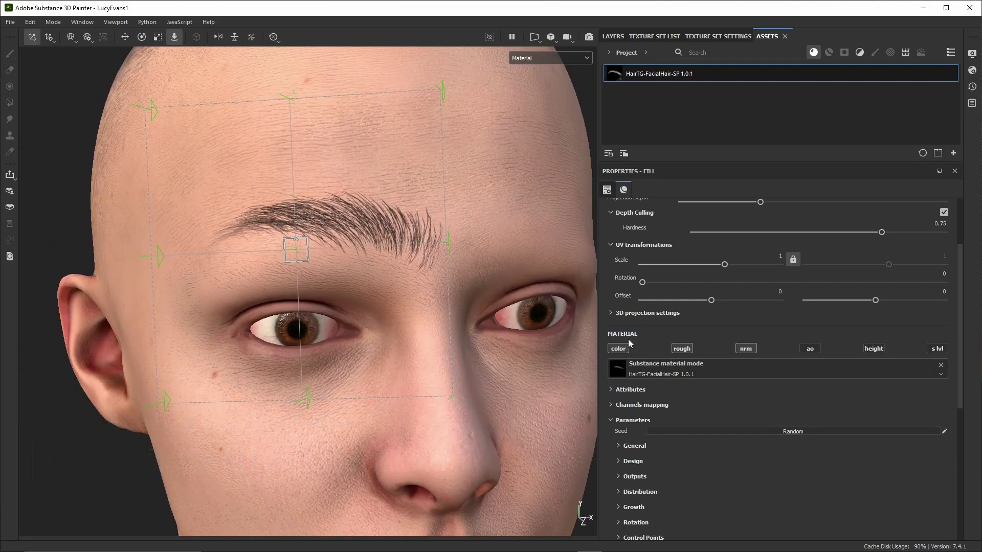
{"action": "scroll", "coordinate": [331, 222], "scroll_direction": "down", "scroll_amount": 2}
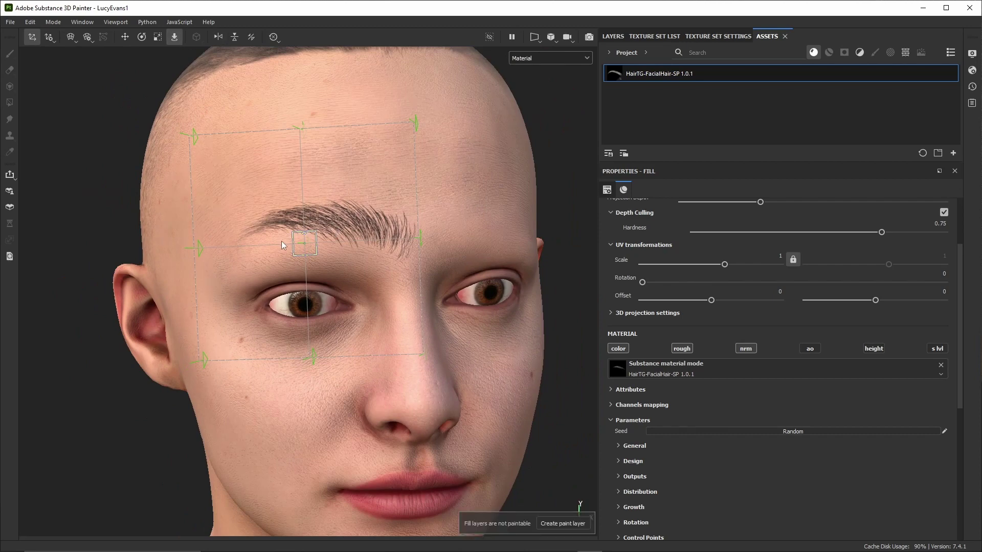
{"action": "left_click_drag", "start_coordinate": [304, 243], "coordinate": [240, 179]}
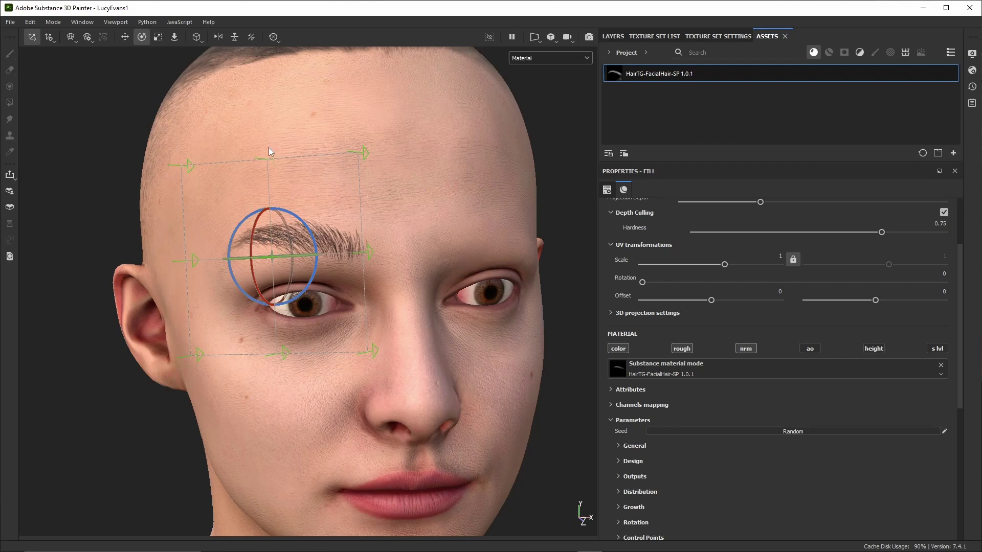
{"action": "mouse_move", "coordinate": [313, 232]}
{"action": "left_mouse_down"}
{"action": "mouse_move", "coordinate": [309, 219]}
{"action": "mouse_move", "coordinate": [320, 258]}
{"action": "left_mouse_up"}
{"action": "left_click", "coordinate": [174, 36]}
{"action": "left_click", "coordinate": [290, 255]}
{"action": "left_click", "coordinate": [142, 36]}
{"action": "left_click", "coordinate": [157, 37]}
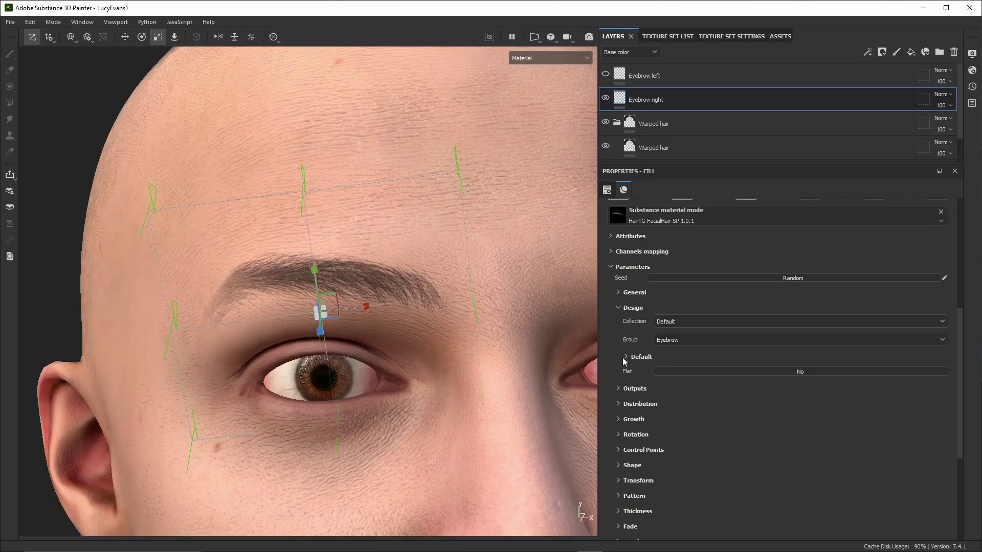
Try out different Eyebrow Design Type options, including Type 2, for the Eyebrow right layer
{"action": "left_click", "coordinate": [725, 371]}
{"action": "left_click", "coordinate": [722, 382]}
{"action": "left_click", "coordinate": [721, 374]}
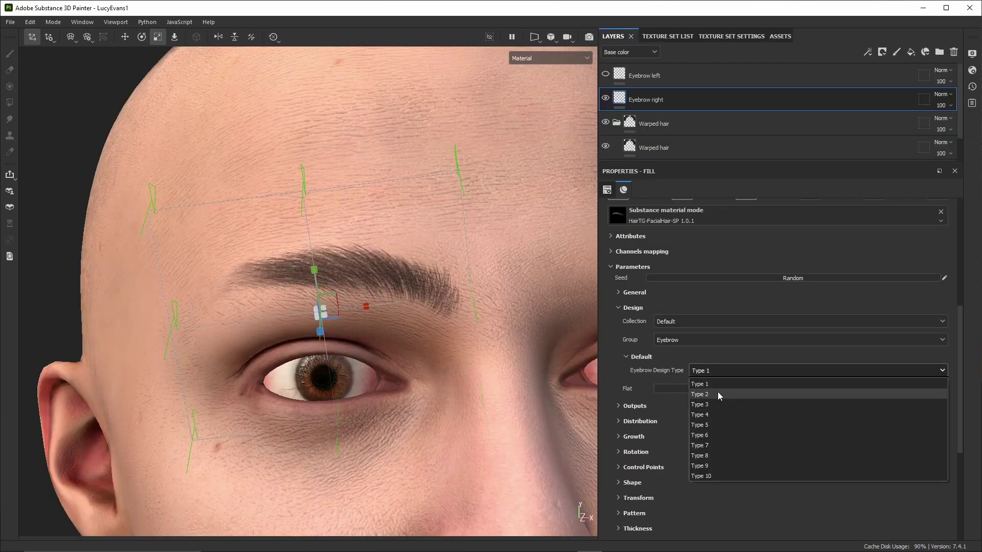
{"action": "left_click", "coordinate": [718, 391]}
{"action": "left_click", "coordinate": [716, 371]}
{"action": "left_click", "coordinate": [711, 419]}
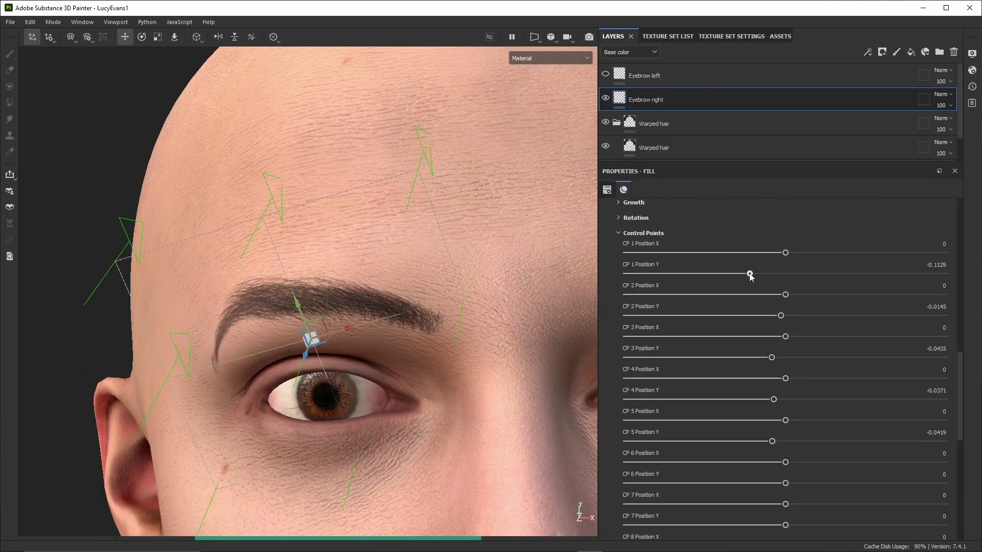
Set CP 1 Position Y to -0.0355 and adjust the Y positions of control points 2 and 3 on the right eyebrow
{"action": "left_click_drag", "start_coordinate": [750, 275], "coordinate": [773, 273]}
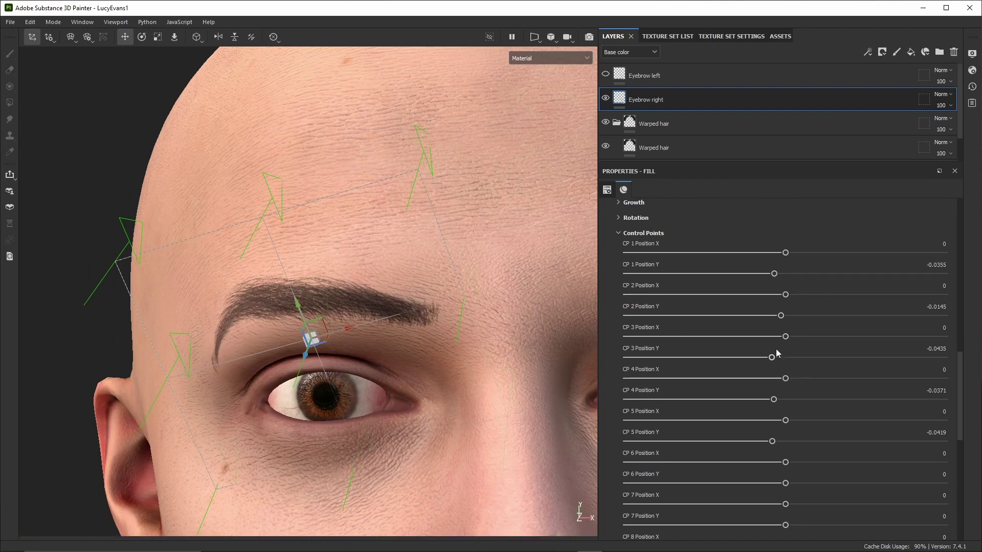
{"action": "left_click_drag", "start_coordinate": [760, 359], "coordinate": [764, 357]}
{"action": "left_click_drag", "start_coordinate": [780, 315], "coordinate": [766, 284]}
{"action": "left_click", "coordinate": [632, 233]}
{"action": "scroll", "coordinate": [629, 265], "scroll_direction": "up", "scroll_amount": 3}
Try out different Settings Base Growth values for the right eyebrow and undo the change
{"action": "left_click", "coordinate": [619, 363]}
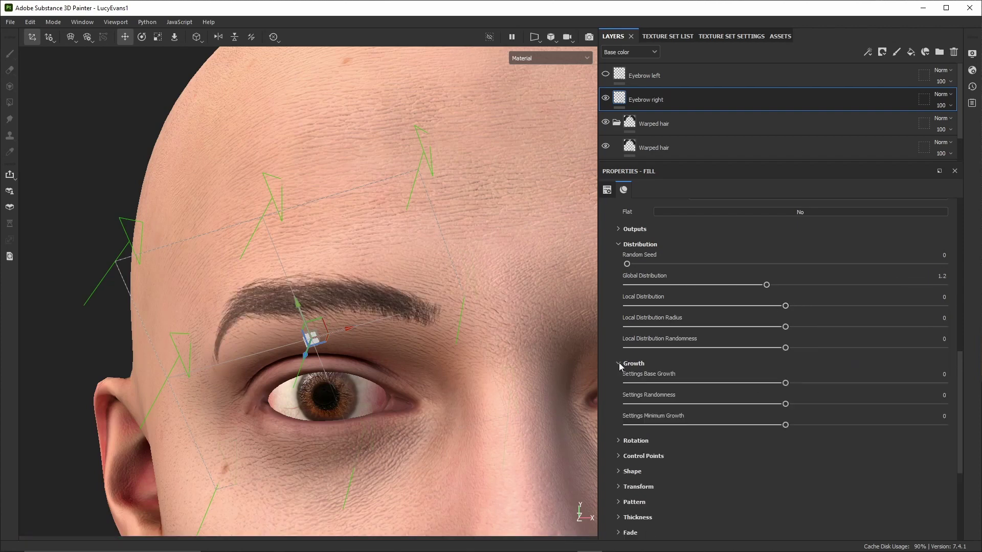
{"action": "left_click_drag", "start_coordinate": [741, 382], "coordinate": [813, 383]}
{"action": "key", "text": "ctrl+z"}
{"action": "scroll", "coordinate": [775, 411], "scroll_direction": "down", "scroll_amount": 2}
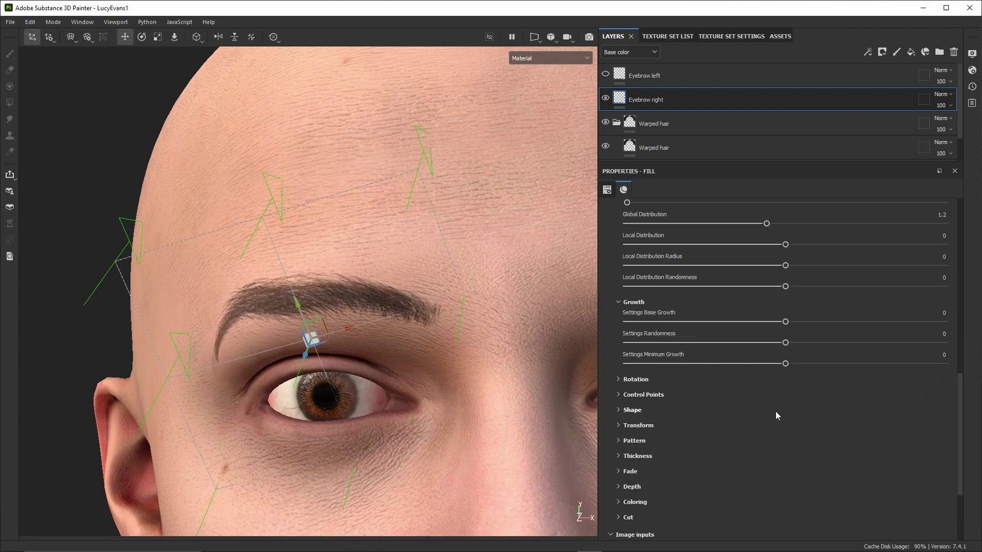
Try out a higher Position Modifier under Shape for the right eyebrow and return it to 0
{"action": "left_click", "coordinate": [639, 409]}
{"action": "scroll", "coordinate": [651, 394], "scroll_direction": "down", "scroll_amount": 3}
{"action": "scroll", "coordinate": [842, 353], "scroll_direction": "down", "scroll_amount": 8}
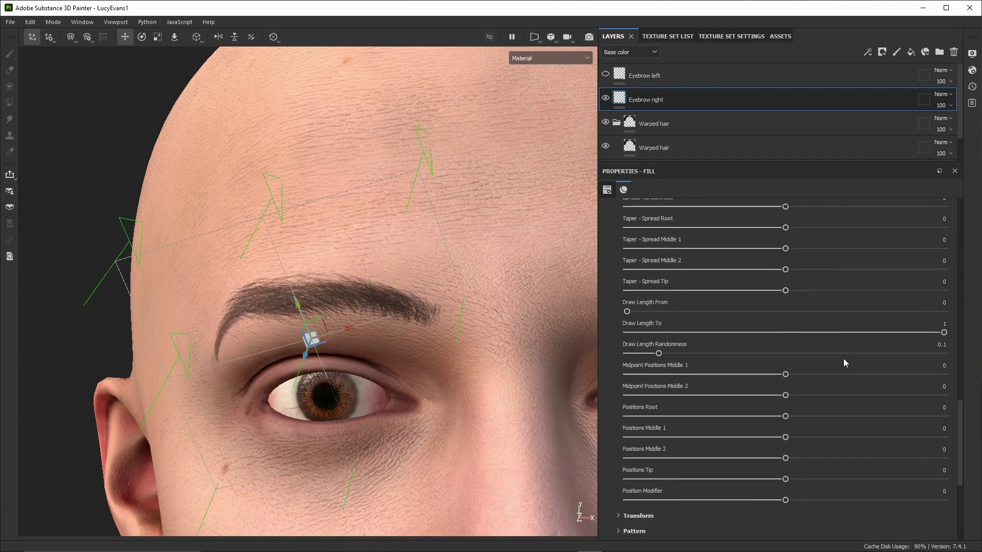
{"action": "left_click", "coordinate": [853, 500]}
{"action": "left_click_drag", "start_coordinate": [853, 500], "coordinate": [786, 500]}
{"action": "scroll", "coordinate": [747, 321], "scroll_direction": "up", "scroll_amount": 8}
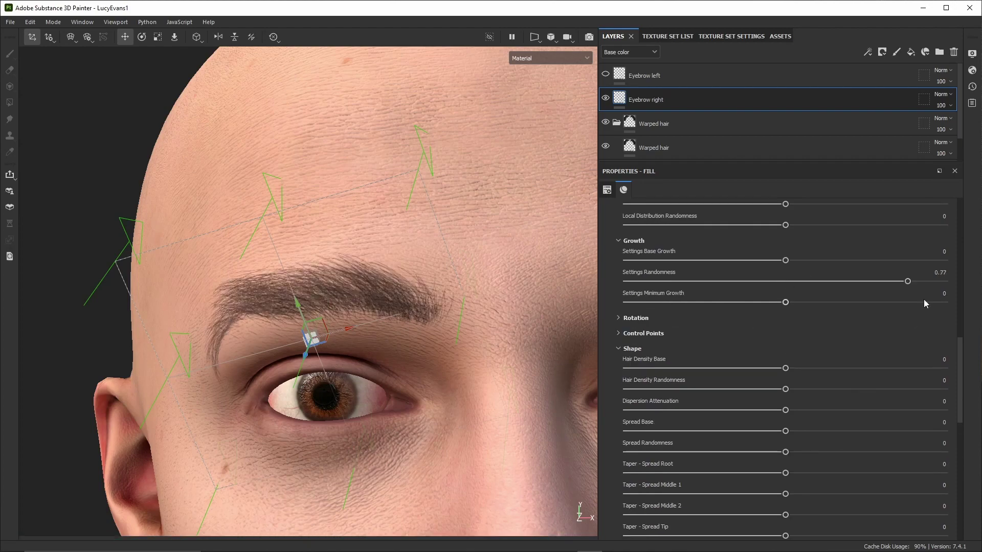
{"action": "scroll", "coordinate": [839, 322], "scroll_direction": "down", "scroll_amount": 2}
Duplicate the Eyebrow right layer and place the copy on the brow above the character's left eye
{"action": "right_click", "coordinate": [657, 105]}
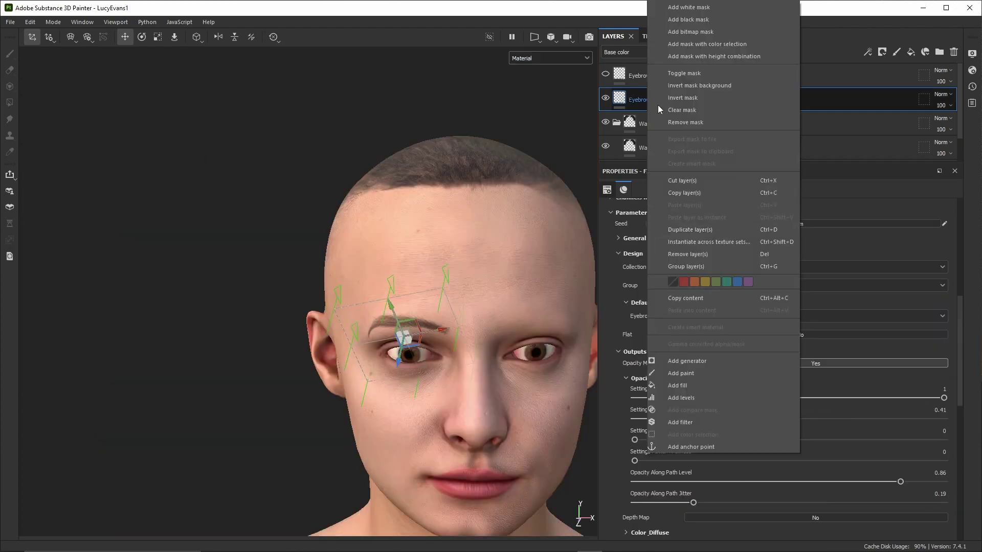
{"action": "left_click", "coordinate": [708, 231]}
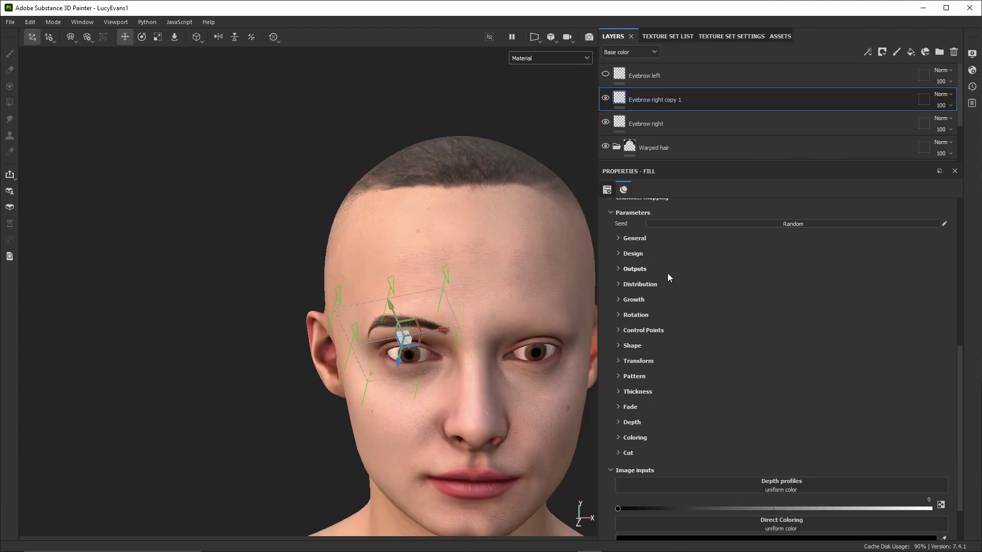
{"action": "scroll", "coordinate": [364, 118], "scroll_direction": "up", "scroll_amount": 2}
{"action": "left_click", "coordinate": [160, 40]}
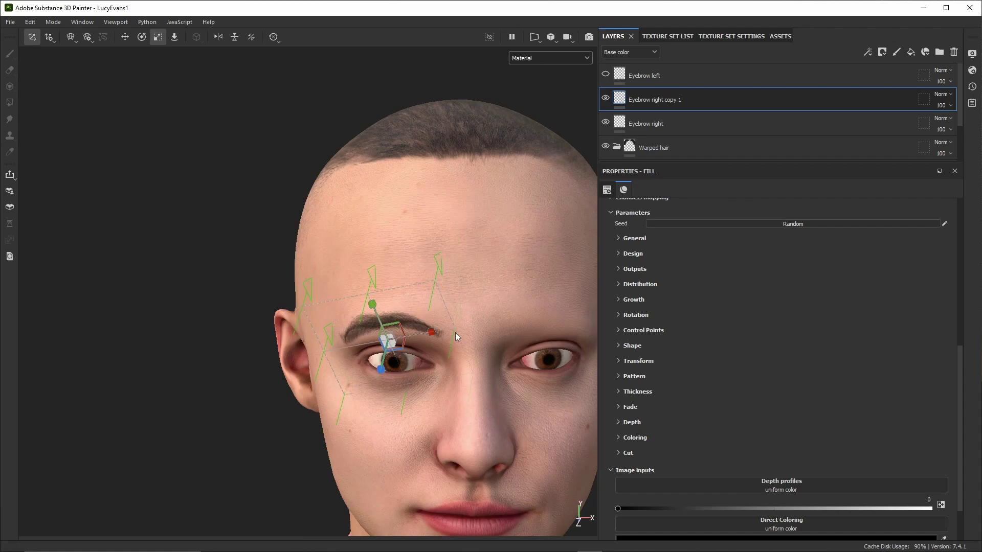
{"action": "key", "text": "t"}
{"action": "left_click", "coordinate": [544, 326]}
Rotate and move the copied eyebrow to line it up with the brow above the character's left eye
{"action": "middle_click_drag", "start_coordinate": [546, 328], "coordinate": [387, 250], "text": "alt"}
{"action": "scroll", "coordinate": [387, 250], "scroll_direction": "up", "scroll_amount": 3}
{"action": "key", "text": "e"}
{"action": "left_click_drag", "start_coordinate": [411, 185], "coordinate": [420, 196]}
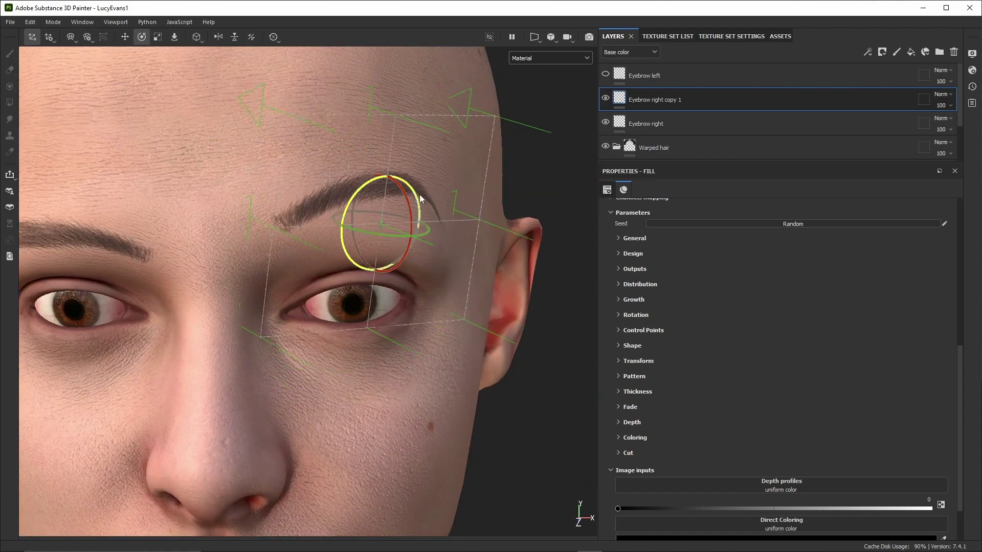
{"action": "key", "text": "w"}
{"action": "left_click_drag", "start_coordinate": [381, 225], "coordinate": [358, 253]}
{"action": "scroll", "coordinate": [358, 254], "scroll_direction": "down", "scroll_amount": 2}
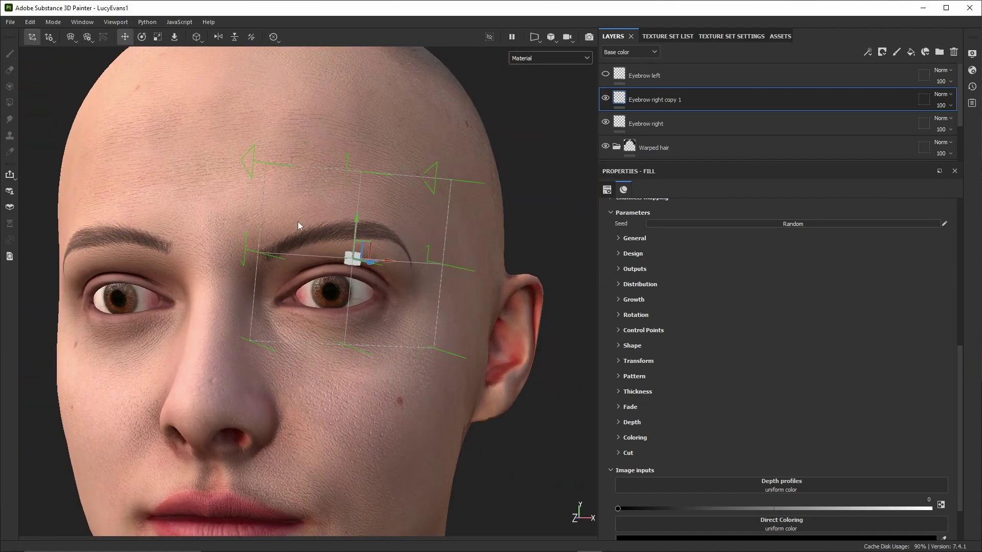
Examine the copied eyebrow's General parameters and compare both eyebrows from the front
{"action": "left_click", "coordinate": [634, 238]}
{"action": "scroll", "coordinate": [340, 205], "scroll_direction": "up", "scroll_amount": 3}
{"action": "scroll", "coordinate": [339, 204], "scroll_direction": "down", "scroll_amount": 5}
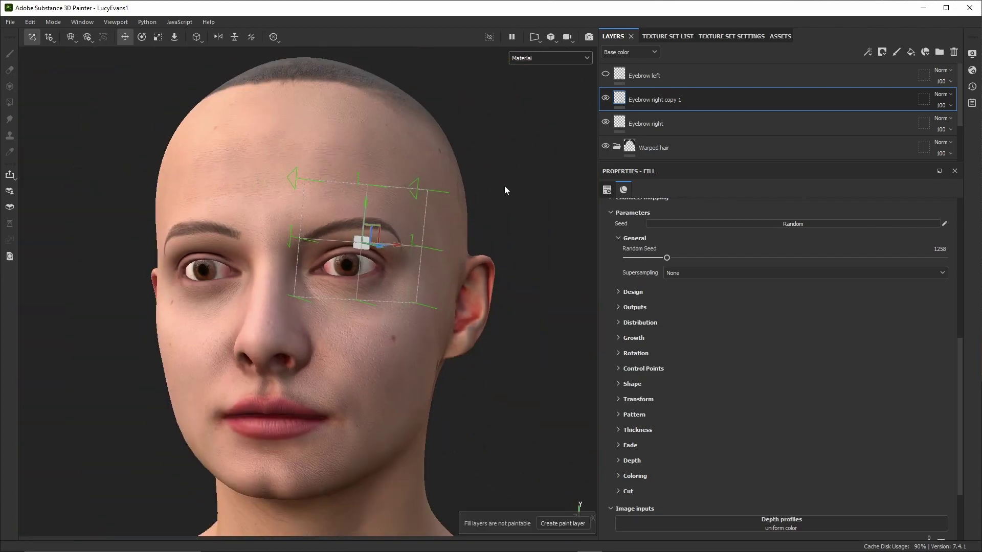
{"action": "left_click_drag", "start_coordinate": [230, 222], "coordinate": [278, 226], "text": "alt"}
{"action": "scroll", "coordinate": [358, 215], "scroll_direction": "up", "scroll_amount": 2}
{"action": "scroll", "coordinate": [373, 208], "scroll_direction": "down", "scroll_amount": 1}
{"action": "scroll", "coordinate": [621, 381], "scroll_direction": "down", "scroll_amount": 3}
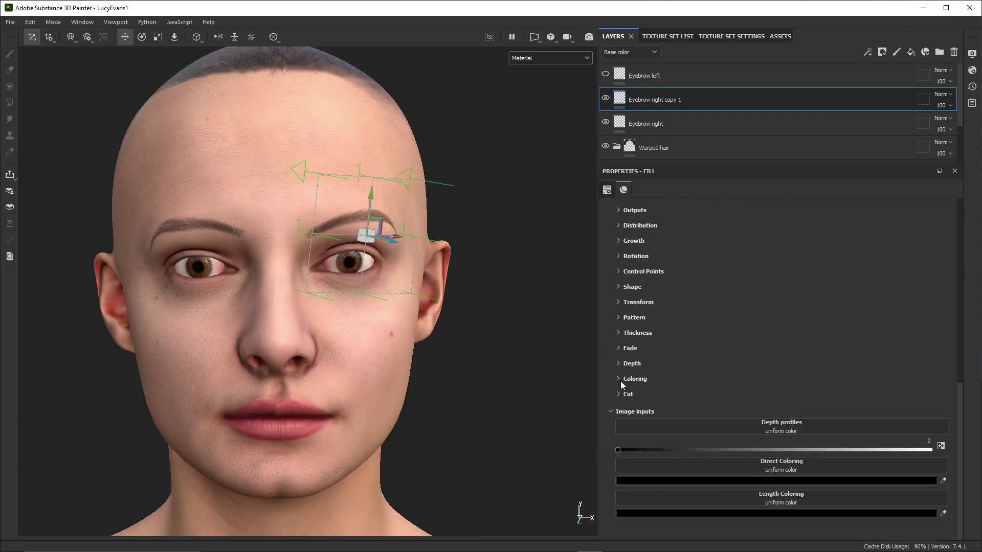
Increase Cut 1 Position Y and Cut 2 Position Y to shift the two cuts in the copied eyebrow
{"action": "left_click", "coordinate": [620, 394]}
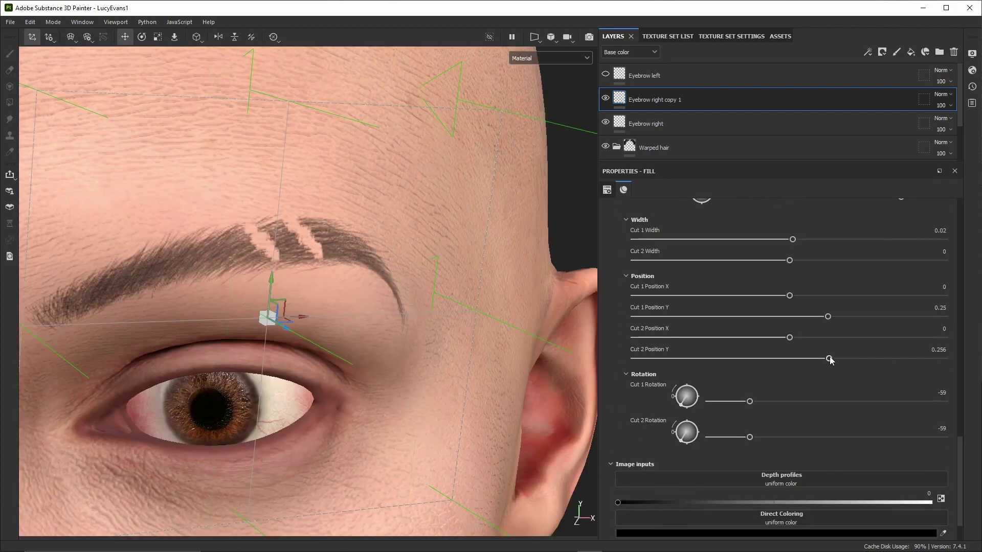
{"action": "left_click_drag", "start_coordinate": [830, 358], "coordinate": [838, 358]}
{"action": "left_click_drag", "start_coordinate": [828, 316], "coordinate": [832, 316]}
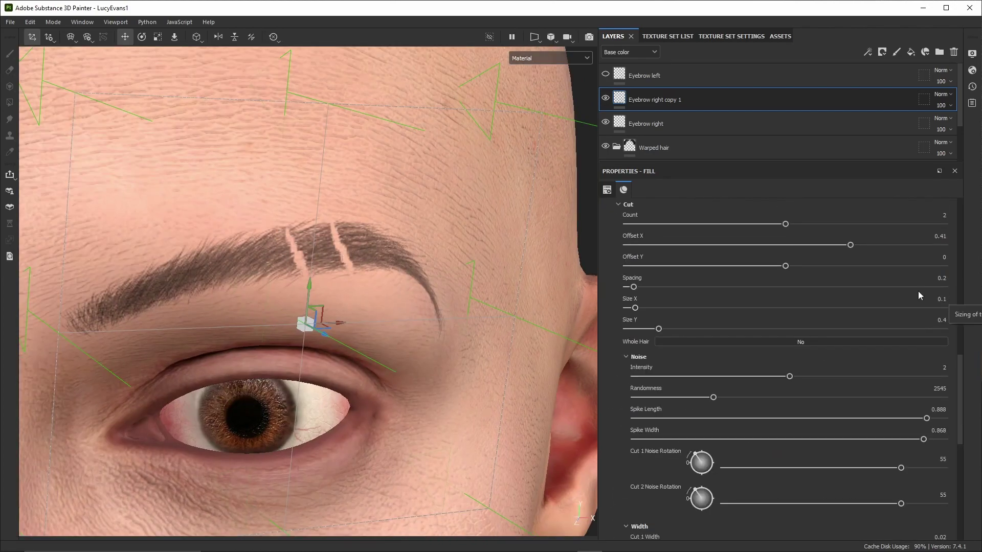
{"action": "scroll", "coordinate": [358, 230], "scroll_direction": "down", "scroll_amount": 5}
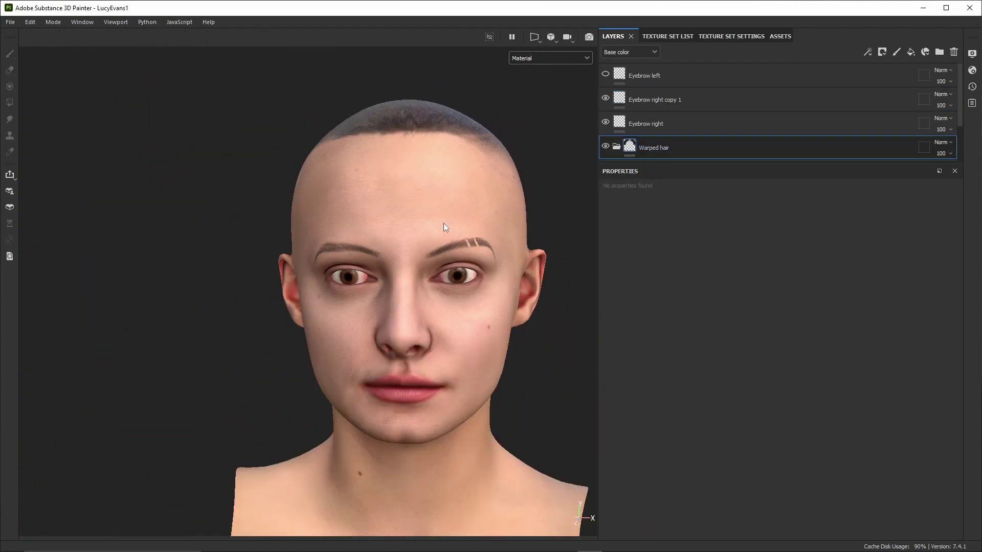
Make Eyelash_bottom_left the active texture set
{"action": "left_click_drag", "start_coordinate": [443, 223], "coordinate": [466, 222], "text": "alt"}
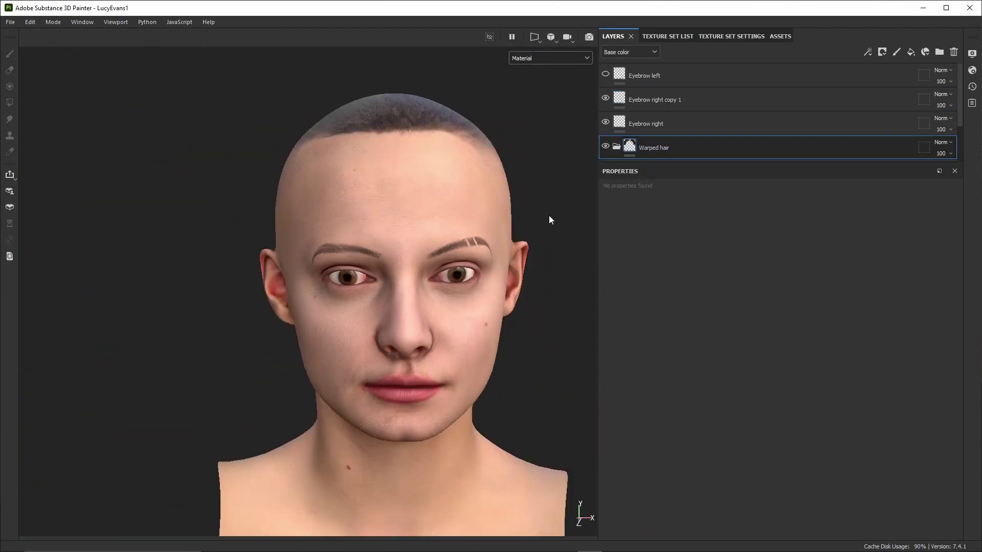
{"action": "left_click", "coordinate": [731, 35]}
{"action": "left_click", "coordinate": [654, 36]}
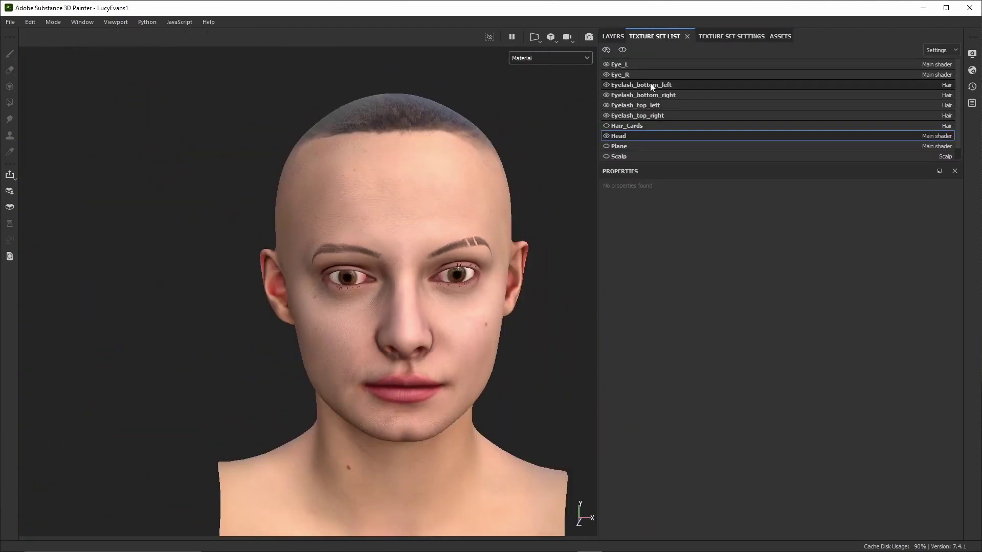
{"action": "left_click", "coordinate": [650, 84]}
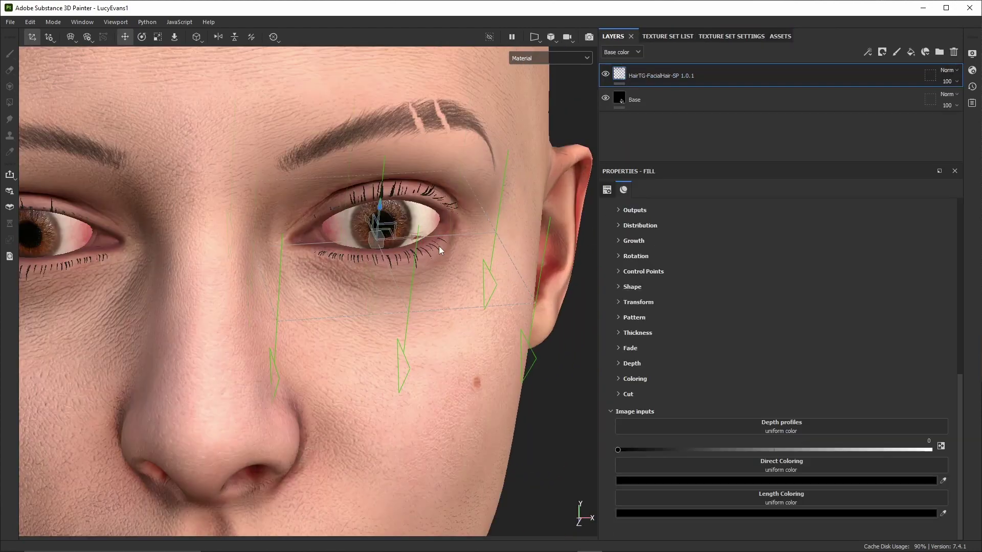
Set the lower left lashes' Global Distribution to 0.074 and Settings Base Growth to -0.11
{"action": "scroll", "coordinate": [439, 246], "scroll_direction": "up", "scroll_amount": 3}
{"action": "left_click", "coordinate": [639, 225]}
{"action": "mouse_move", "coordinate": [786, 266]}
{"action": "left_mouse_down"}
{"action": "mouse_move", "coordinate": [768, 266]}
{"action": "mouse_move", "coordinate": [797, 268]}
{"action": "left_mouse_up"}
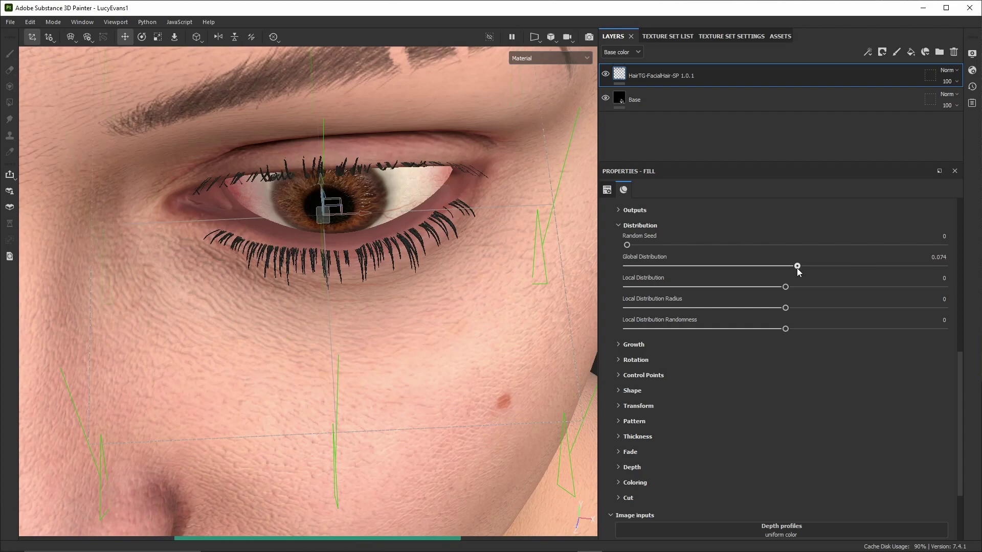
{"action": "left_click", "coordinate": [634, 345]}
{"action": "left_click_drag", "start_coordinate": [785, 364], "coordinate": [769, 365]}
Adjust two Rotation parameters of the lower left eyelashes, lowering the first and raising the second
{"action": "left_click", "coordinate": [636, 422]}
{"action": "mouse_move", "coordinate": [831, 449]}
{"action": "left_mouse_down"}
{"action": "mouse_move", "coordinate": [799, 450]}
{"action": "mouse_move", "coordinate": [817, 449]}
{"action": "left_mouse_up"}
{"action": "left_click_drag", "start_coordinate": [786, 478], "coordinate": [820, 477]}
{"action": "left_click", "coordinate": [622, 422]}
Set the lower left lashes' CP 1 Position Y to -0.0484 and CP 2 Position X to -0.0516
{"action": "left_click", "coordinate": [626, 438]}
{"action": "scroll", "coordinate": [716, 436], "scroll_direction": "down", "scroll_amount": 3}
{"action": "left_click_drag", "start_coordinate": [768, 355], "coordinate": [770, 355]}
{"action": "left_click_drag", "start_coordinate": [777, 375], "coordinate": [769, 377]}
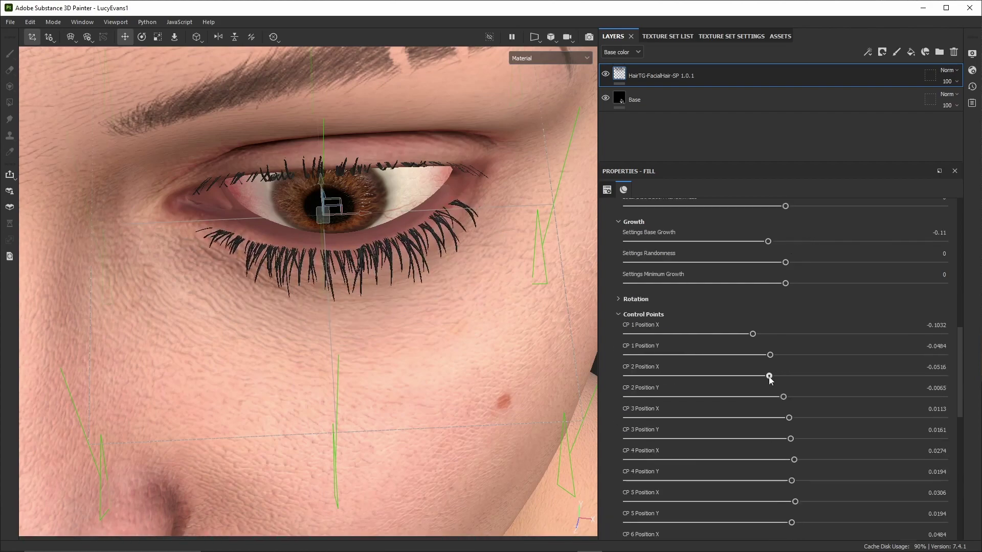
{"action": "left_click", "coordinate": [626, 314]}
Increase one Shape parameter of the lower left eyelashes
{"action": "left_click", "coordinate": [622, 330]}
{"action": "scroll", "coordinate": [716, 368], "scroll_direction": "down", "scroll_amount": 5}
{"action": "left_click_drag", "start_coordinate": [786, 419], "coordinate": [832, 420]}
{"action": "scroll", "coordinate": [767, 379], "scroll_direction": "up", "scroll_amount": 4}
{"action": "left_click", "coordinate": [632, 299]}
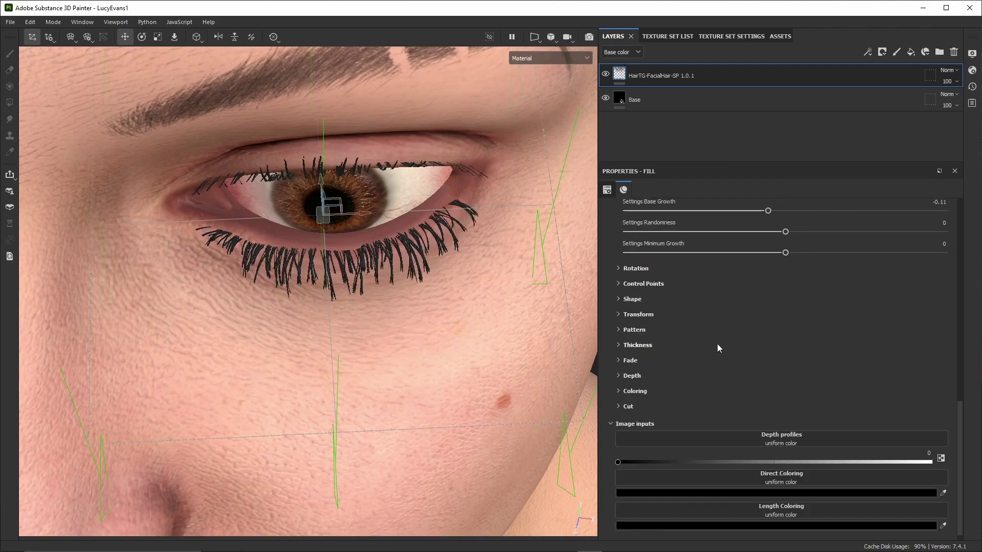
Reduce the lower left lashes' Settings Base Growth to -0.2 and Global Distribution to -0.052
{"action": "scroll", "coordinate": [721, 340], "scroll_direction": "up", "scroll_amount": 15}
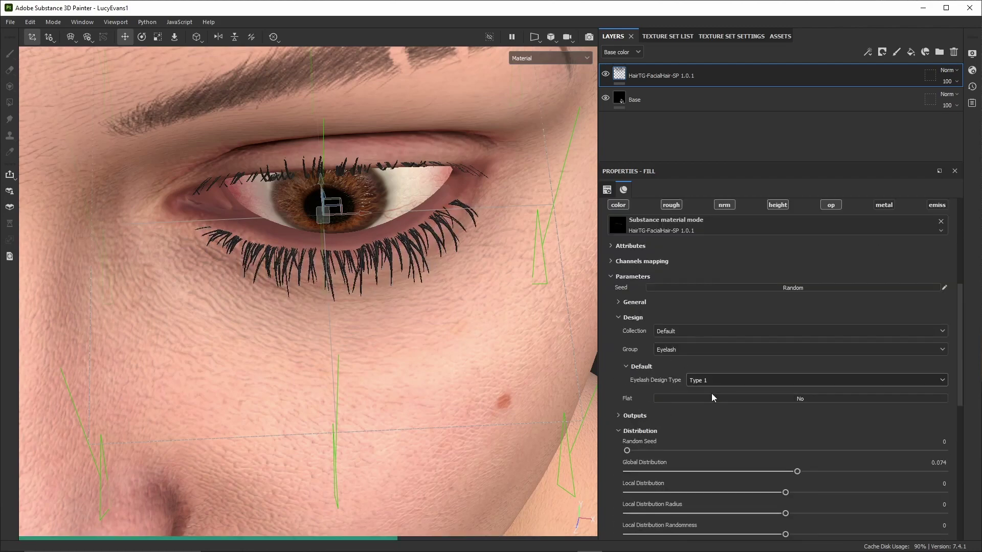
{"action": "scroll", "coordinate": [711, 393], "scroll_direction": "down", "scroll_amount": 7}
{"action": "left_click_drag", "start_coordinate": [768, 355], "coordinate": [754, 355]}
{"action": "left_click_drag", "start_coordinate": [797, 256], "coordinate": [776, 259]}
Change the Eyelash Design Type of the lower left lashes to Type 3
{"action": "scroll", "coordinate": [776, 259], "scroll_direction": "up", "scroll_amount": 6}
{"action": "left_click", "coordinate": [701, 350]}
{"action": "left_click", "coordinate": [710, 373]}
{"action": "left_click", "coordinate": [723, 353]}
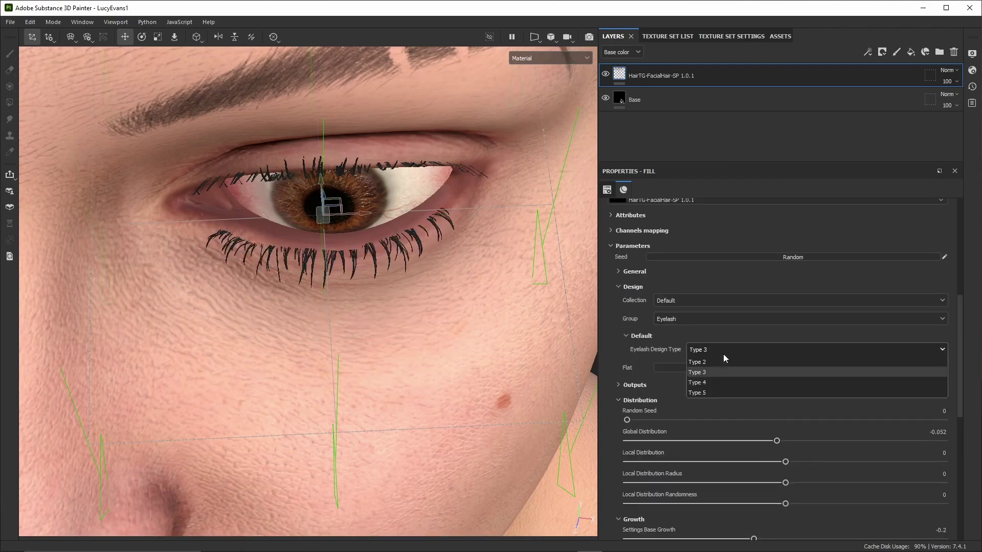
{"action": "left_click", "coordinate": [715, 373]}
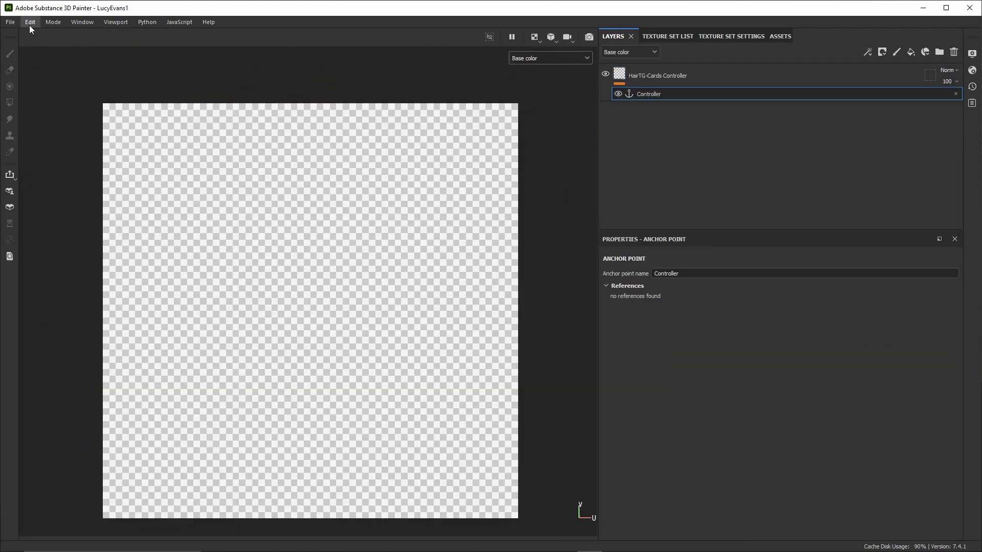
Add an HTC-Controller-SP Beta 2 generator to the HairTG-Cards Controller layer and place it below the Controller anchor point
{"action": "left_click", "coordinate": [868, 52]}
{"action": "left_click", "coordinate": [875, 69]}
{"action": "left_click", "coordinate": [755, 290]}
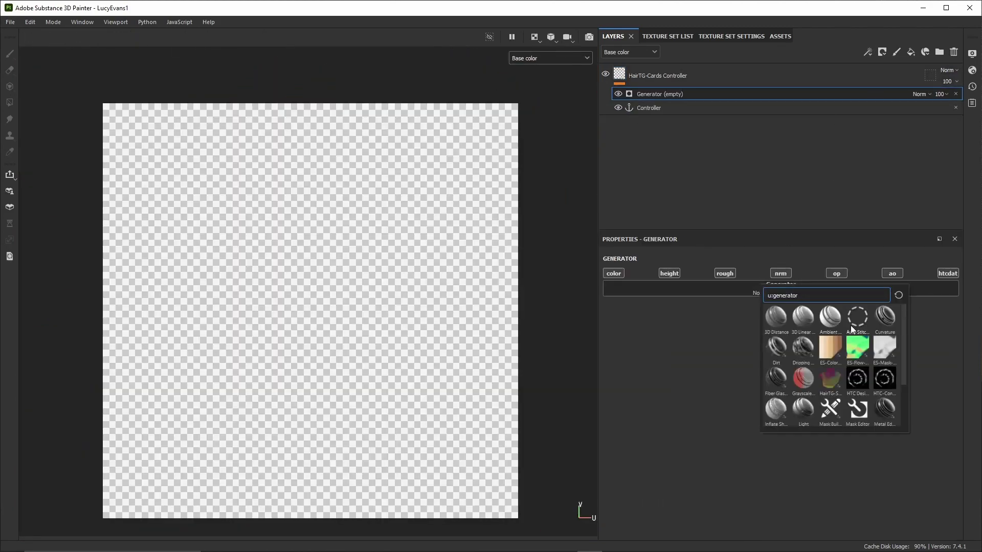
{"action": "left_click", "coordinate": [884, 378]}
{"action": "left_click_drag", "start_coordinate": [667, 107], "coordinate": [685, 90]}
{"action": "left_click", "coordinate": [778, 77]}
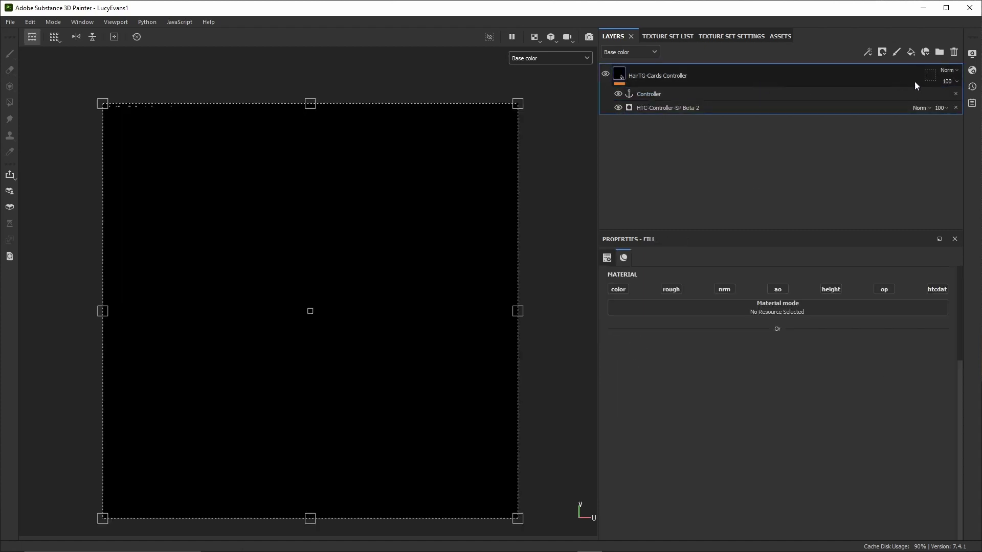
Create a folder named Hair Cards above the HairTG-Cards Controller layer
{"action": "left_click", "coordinate": [939, 52]}
{"action": "double_click", "coordinate": [660, 76]}
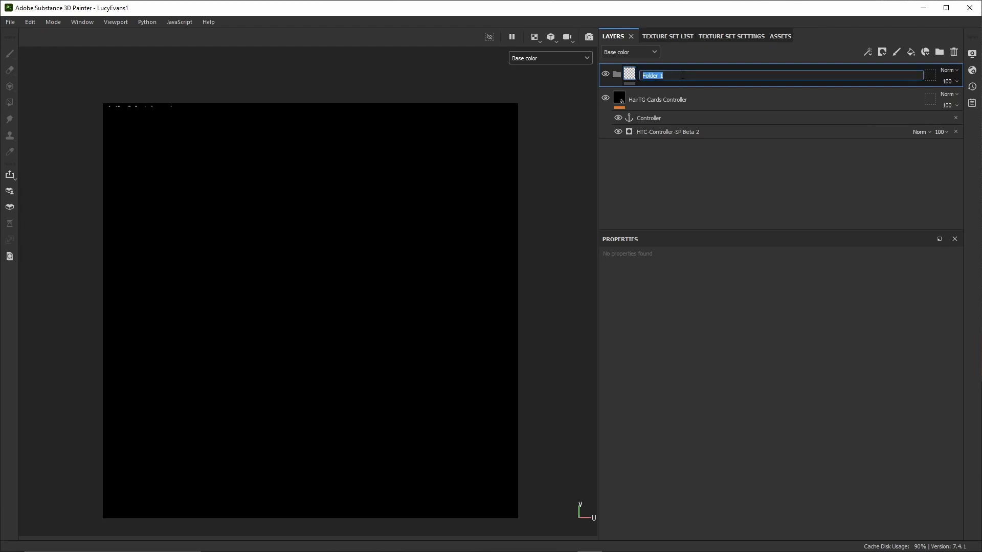
{"action": "type", "text": "Hair C"}
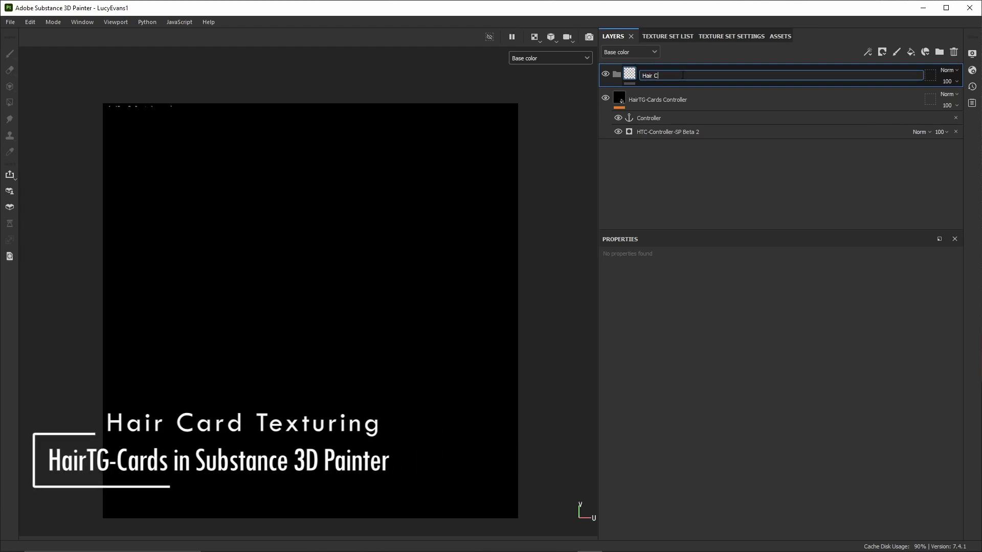
{"action": "type", "text": "ards"}
{"action": "key", "text": "Return"}
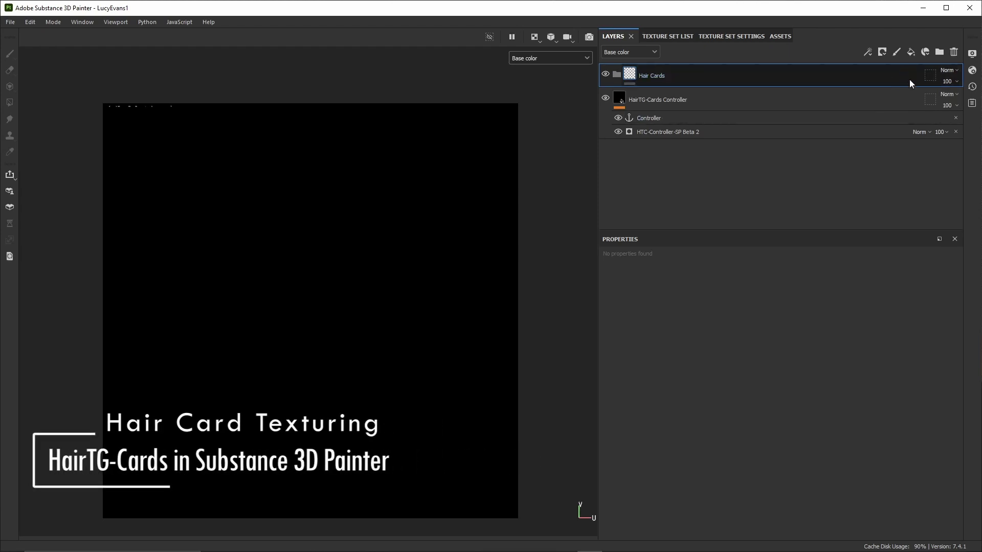
Add a fill layer and name it Hair Cards
{"action": "left_click", "coordinate": [910, 52]}
{"action": "double_click", "coordinate": [649, 100]}
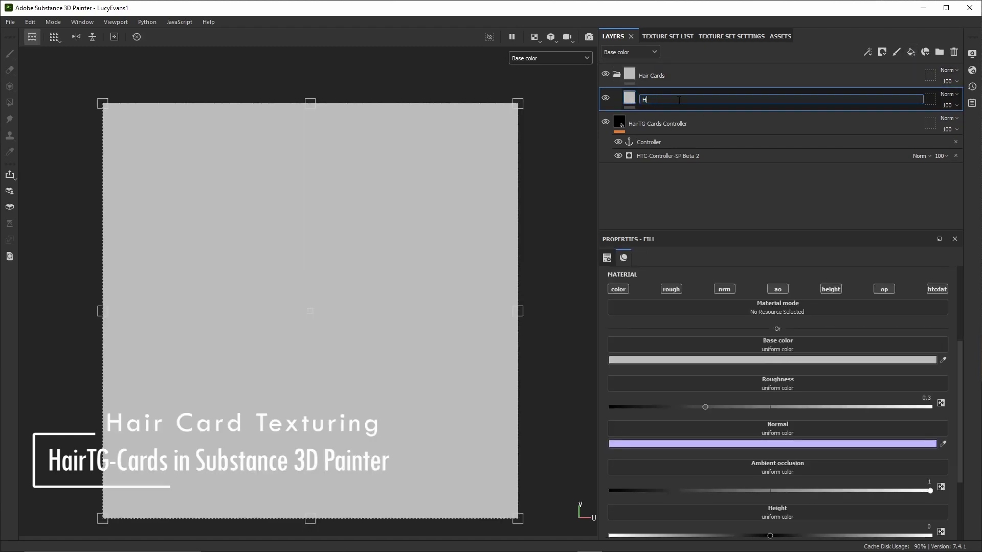
{"action": "type", "text": "Hair Cards"}
{"action": "key", "text": "Return"}
Move the Hair Cards fill layer out of the folder and delete the empty folder
{"action": "left_click_drag", "start_coordinate": [678, 100], "coordinate": [657, 68]}
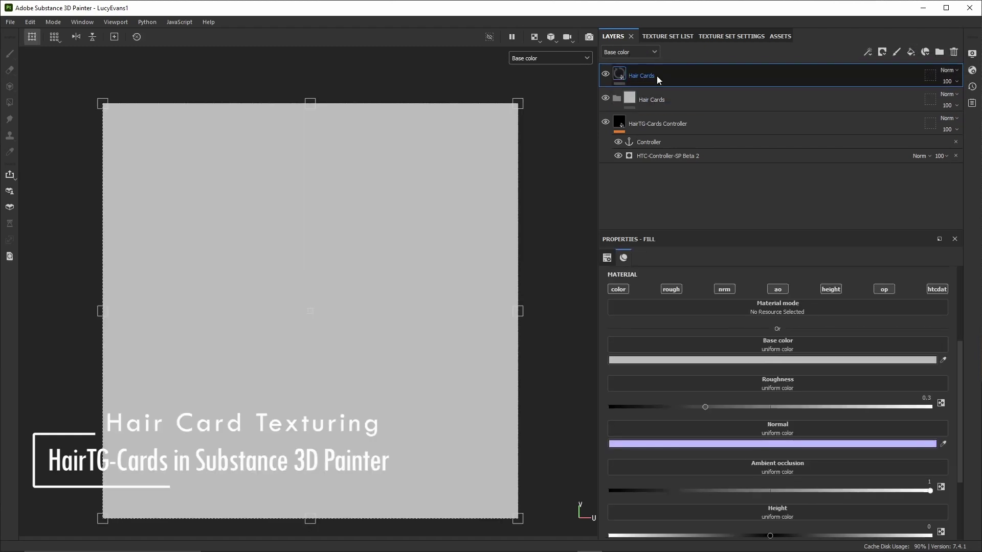
{"action": "left_click", "coordinate": [666, 97]}
{"action": "key", "text": "Delete"}
{"action": "left_click", "coordinate": [670, 75]}
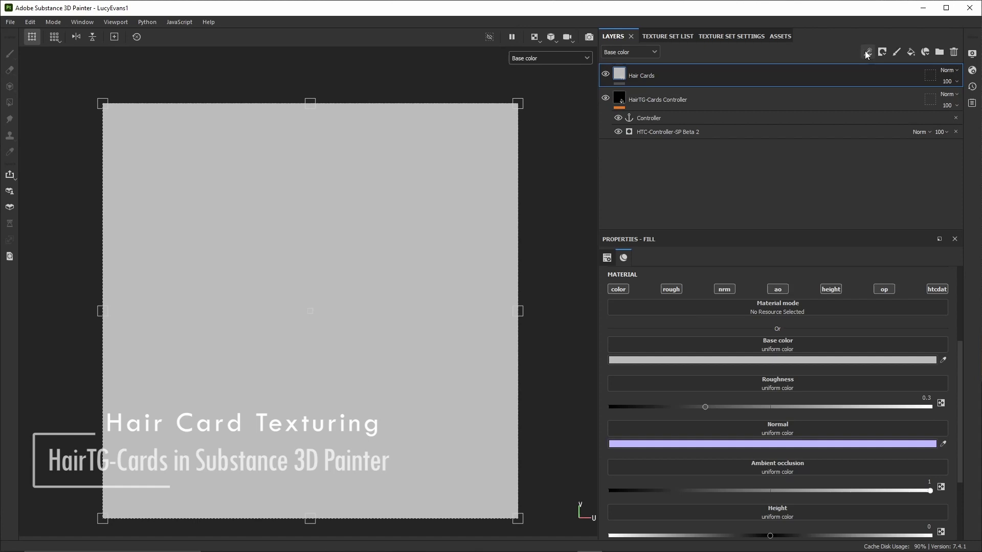
Add an HTC Design-SP Beta 2 generator to the Hair Cards fill layer
{"action": "left_click", "coordinate": [867, 52]}
{"action": "left_click", "coordinate": [885, 65]}
{"action": "left_click", "coordinate": [791, 288]}
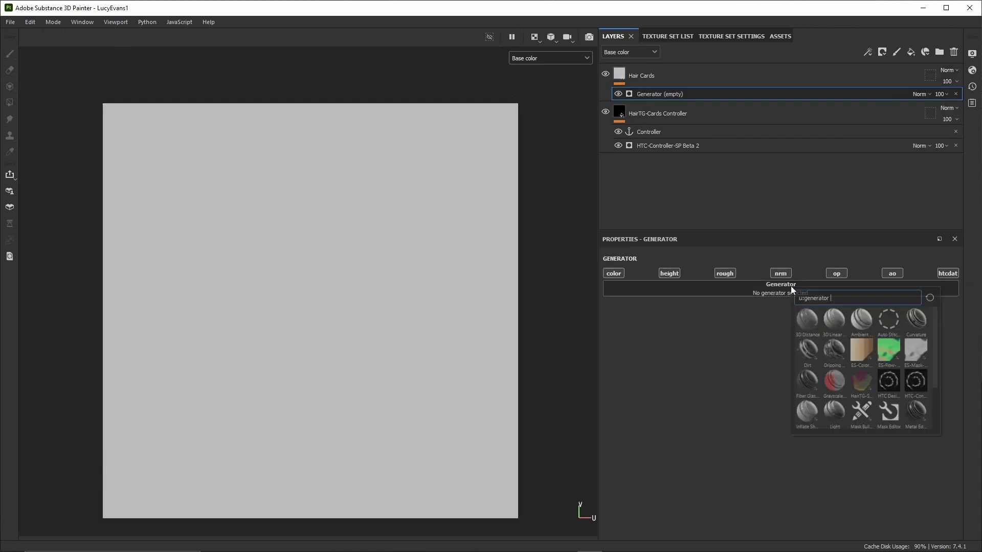
{"action": "left_click", "coordinate": [888, 382]}
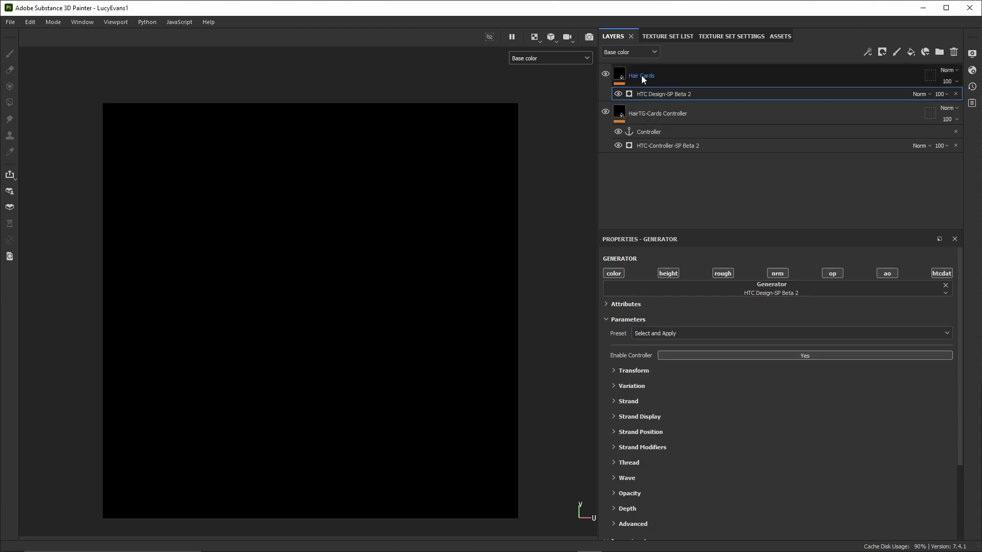
Rename the Hair Cards layer to Hair Card Designs
{"action": "double_click", "coordinate": [642, 75]}
{"action": "key", "text": "BackSpace"}
{"action": "type", "text": "Designs"}
{"action": "key", "text": "Return"}
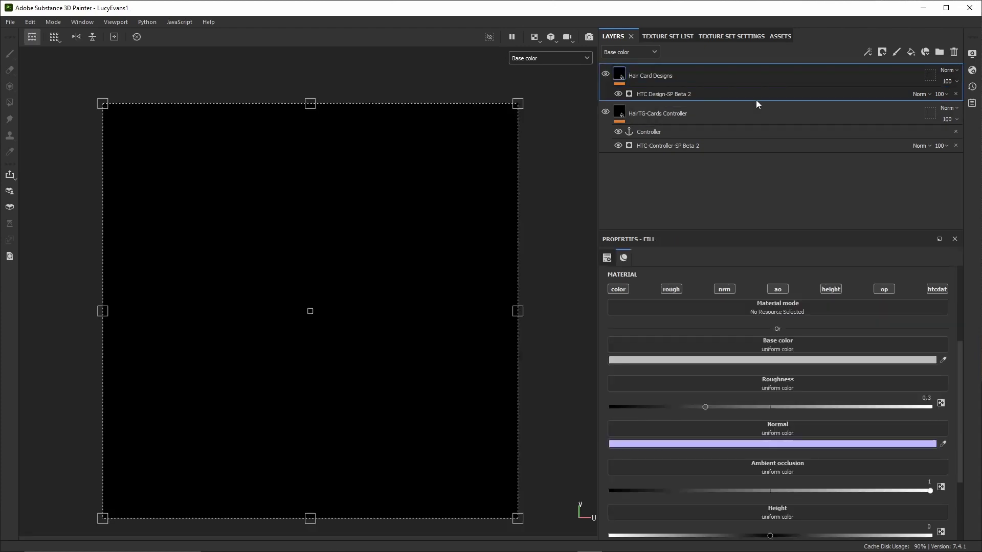
Select the HTC Design generator and show only the Opacity channel in the viewport
{"action": "left_click", "coordinate": [715, 93]}
{"action": "left_click", "coordinate": [527, 58]}
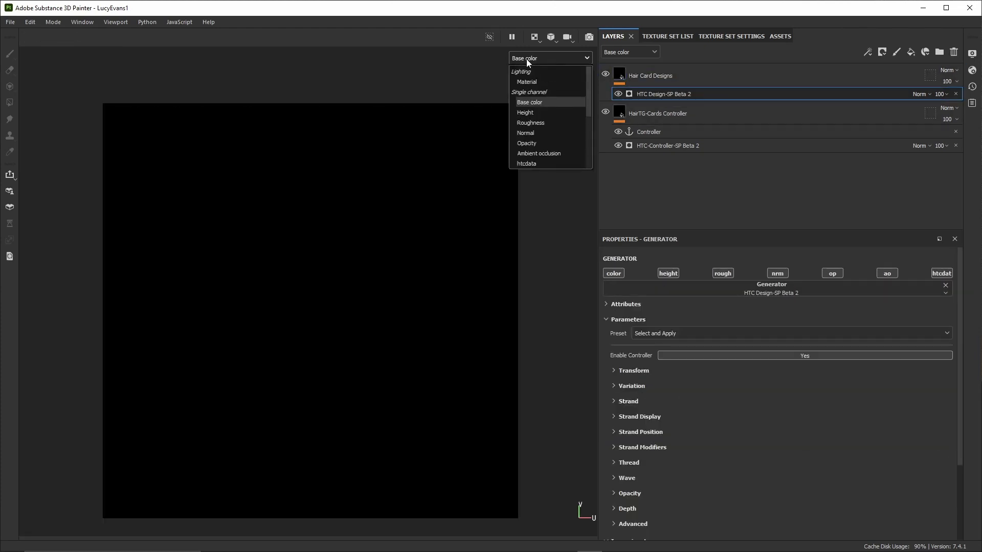
{"action": "left_click", "coordinate": [542, 144]}
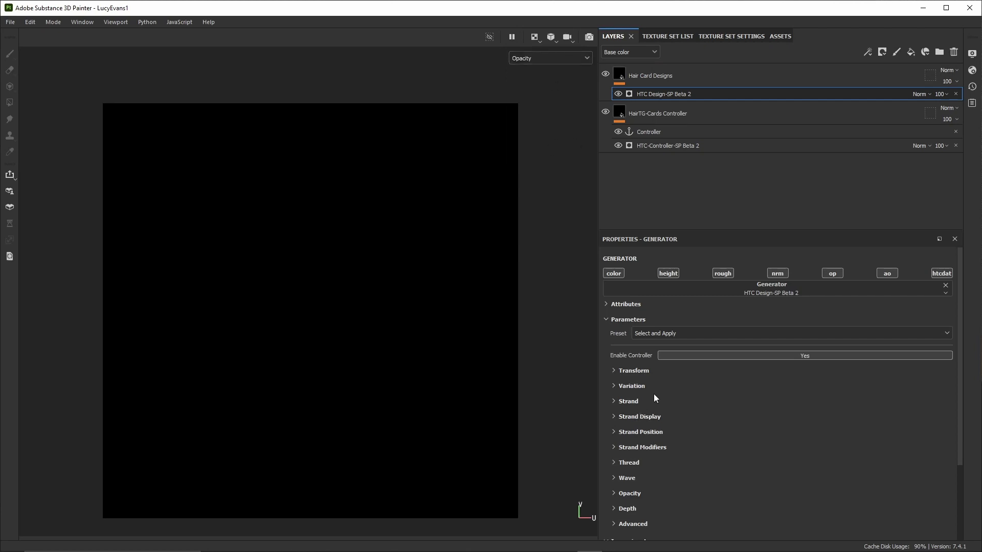
Assign the Controller anchor point to the HTC Design generator's Controller image input
{"action": "scroll", "coordinate": [622, 399], "scroll_direction": "down", "scroll_amount": 2}
{"action": "scroll", "coordinate": [634, 403], "scroll_direction": "down", "scroll_amount": 3}
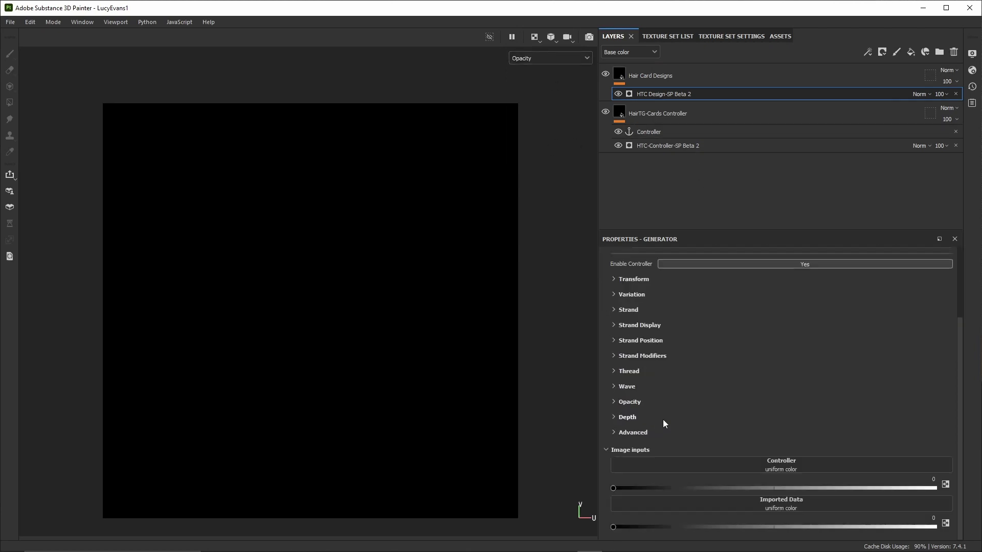
{"action": "left_click", "coordinate": [789, 469]}
{"action": "left_click", "coordinate": [868, 313]}
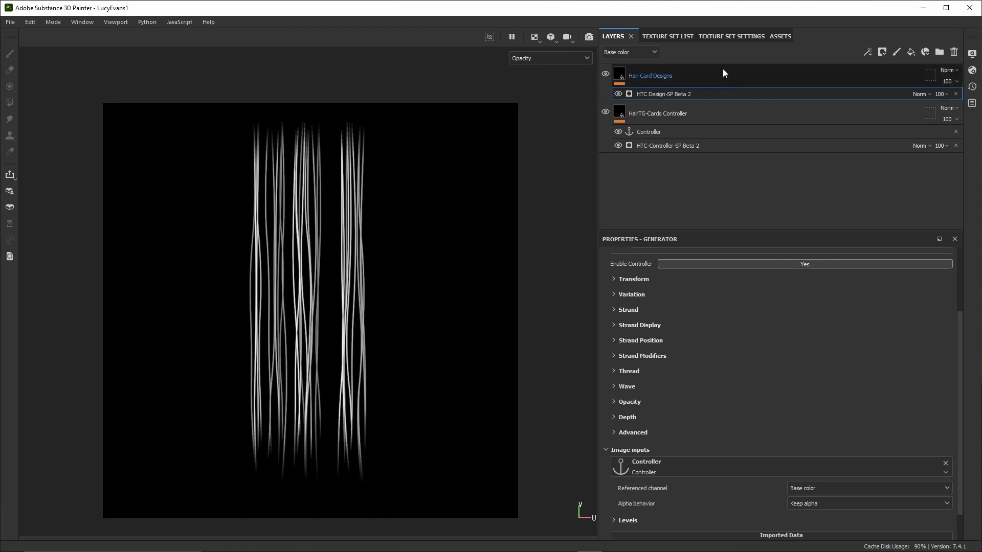
Set the Plane texture set's size to 512 and return to the layer stack
{"action": "left_click", "coordinate": [666, 36]}
{"action": "left_click", "coordinate": [726, 37]}
{"action": "left_click", "coordinate": [674, 135]}
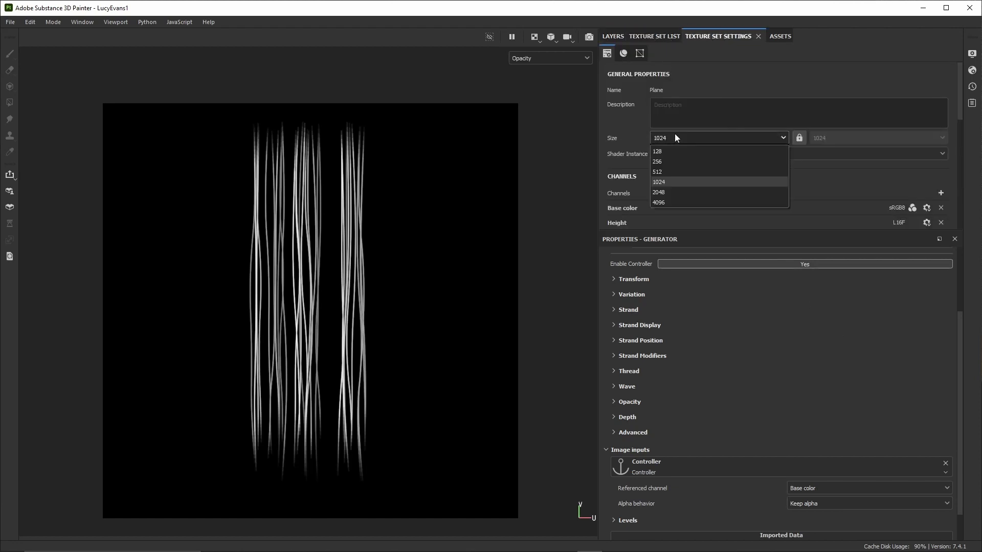
{"action": "left_click", "coordinate": [671, 169]}
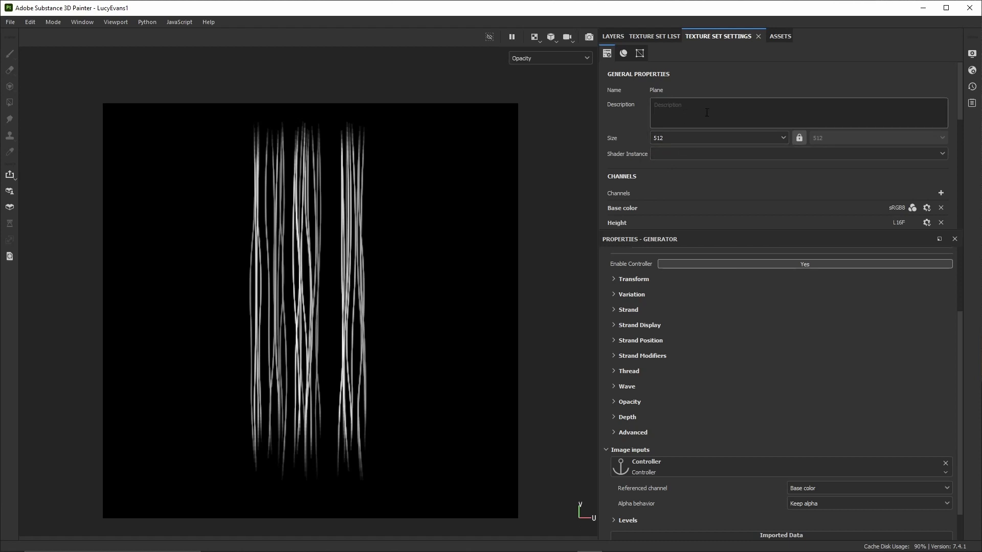
{"action": "left_click", "coordinate": [615, 36]}
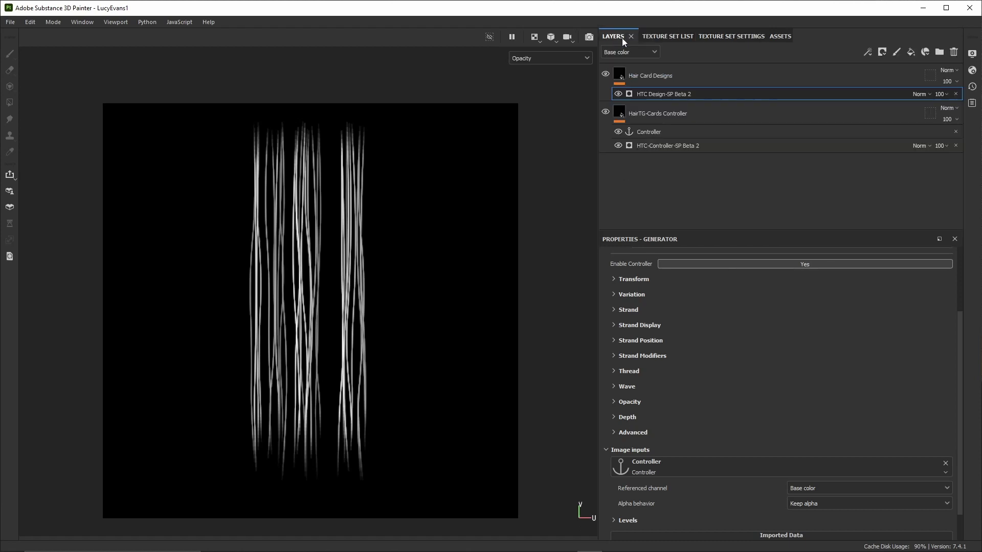
Shift all six control points of strand 1 horizontally toward the middle of the hair card
{"action": "left_click", "coordinate": [607, 450]}
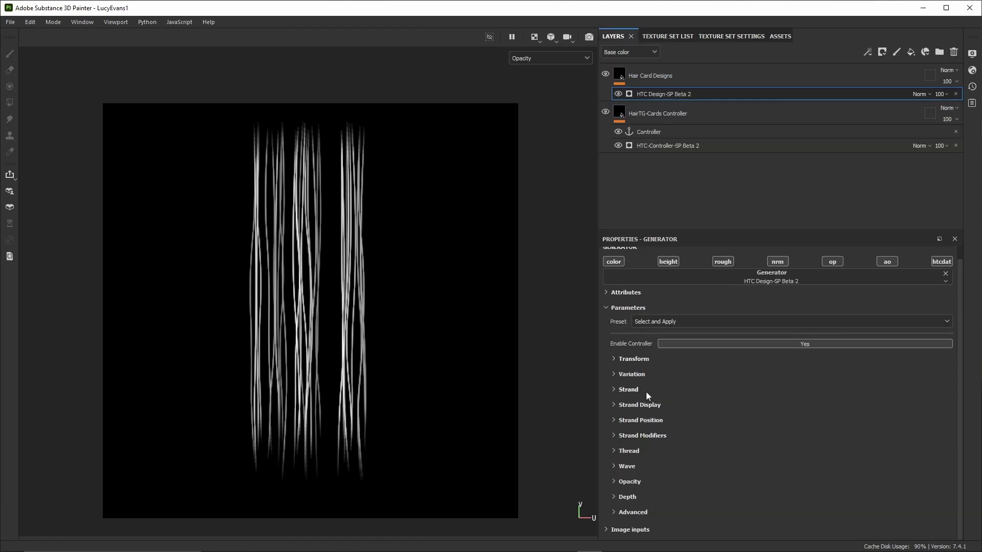
{"action": "left_click", "coordinate": [640, 420]}
{"action": "left_click_drag", "start_coordinate": [753, 440], "coordinate": [760, 440]}
{"action": "left_click_drag", "start_coordinate": [753, 482], "coordinate": [764, 482]}
{"action": "left_click_drag", "start_coordinate": [753, 524], "coordinate": [768, 524]}
{"action": "scroll", "coordinate": [769, 511], "scroll_direction": "down", "scroll_amount": 3}
{"action": "left_click_drag", "start_coordinate": [753, 443], "coordinate": [766, 443]}
{"action": "left_click_drag", "start_coordinate": [753, 485], "coordinate": [763, 485]}
{"action": "left_click_drag", "start_coordinate": [753, 526], "coordinate": [768, 526]}
{"action": "left_click", "coordinate": [647, 298]}
Set the Strand Count of the hair card design to 2
{"action": "left_click", "coordinate": [646, 389]}
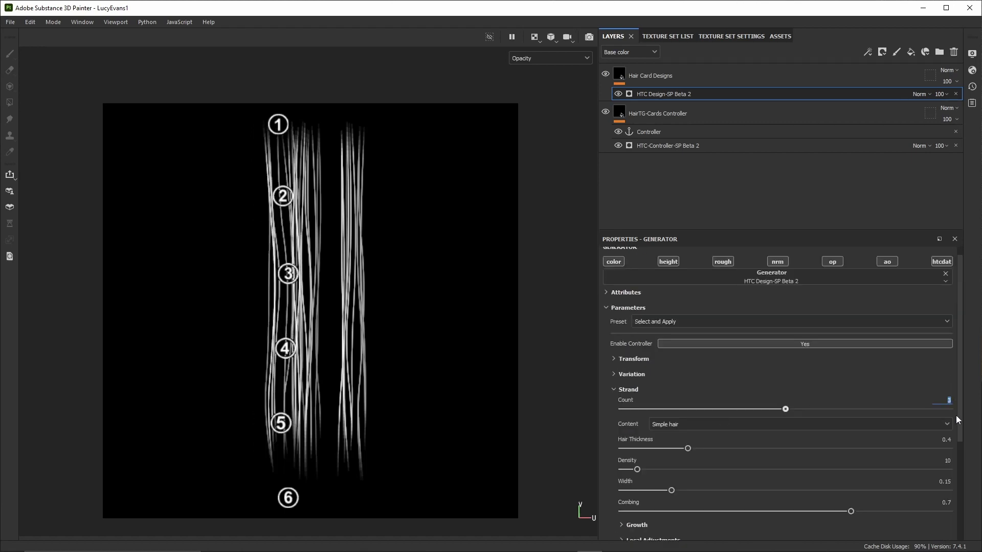
{"action": "type", "text": "2"}
{"action": "key", "text": "Return"}
{"action": "scroll", "coordinate": [686, 430], "scroll_direction": "down", "scroll_amount": 2}
{"action": "scroll", "coordinate": [645, 440], "scroll_direction": "up", "scroll_amount": 2}
Show the control point overlay for Strand 2 and slightly adjust two of its Strand Position values
{"action": "left_click", "coordinate": [620, 390]}
{"action": "left_click", "coordinate": [617, 406]}
{"action": "left_click", "coordinate": [685, 418]}
{"action": "left_click", "coordinate": [692, 444]}
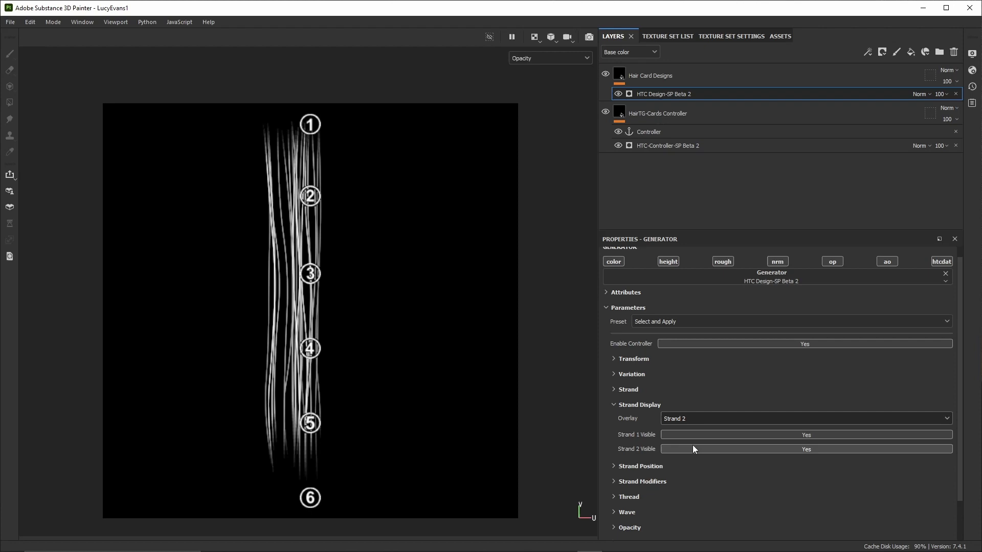
{"action": "left_click", "coordinate": [640, 466]}
{"action": "scroll", "coordinate": [726, 388], "scroll_direction": "down", "scroll_amount": 3}
{"action": "left_click_drag", "start_coordinate": [785, 323], "coordinate": [782, 325]}
{"action": "left_click_drag", "start_coordinate": [785, 407], "coordinate": [787, 407]}
{"action": "scroll", "coordinate": [716, 383], "scroll_direction": "up", "scroll_amount": 3}
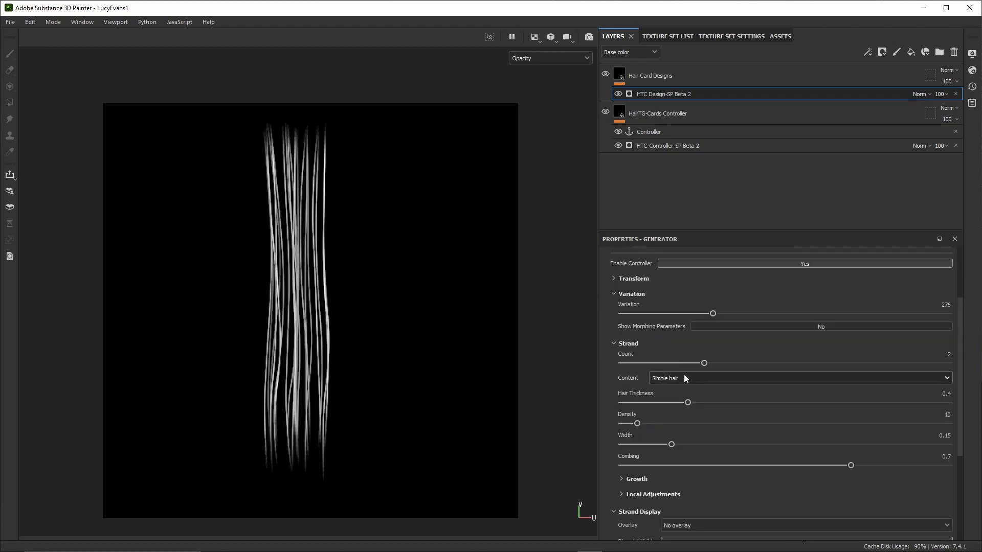
Set the strand Content to Threads and raise Combing to 0.762
{"action": "left_click", "coordinate": [680, 378]}
{"action": "left_click", "coordinate": [673, 402]}
{"action": "scroll", "coordinate": [688, 404], "scroll_direction": "down", "scroll_amount": 3}
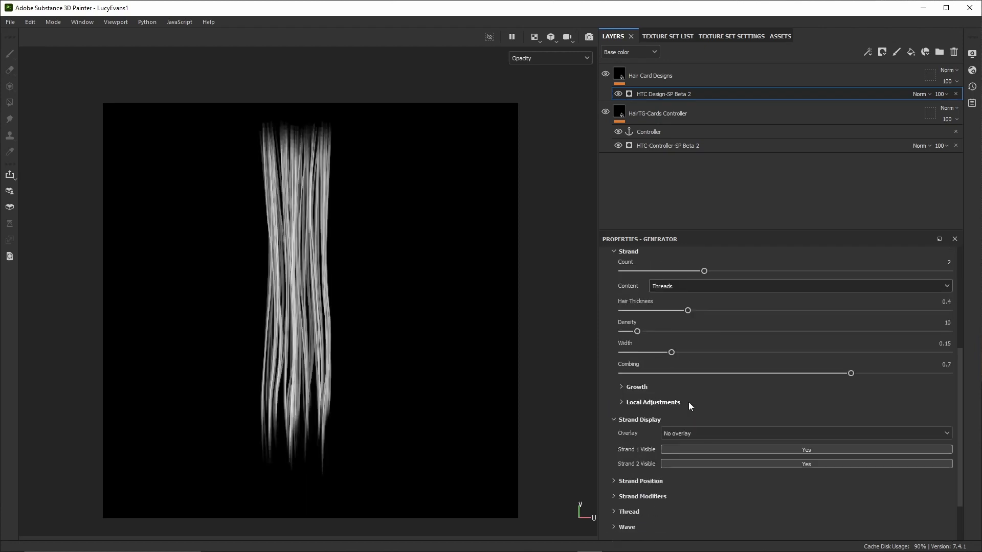
{"action": "mouse_move", "coordinate": [853, 373]}
{"action": "left_mouse_down"}
{"action": "mouse_move", "coordinate": [702, 373]}
{"action": "mouse_move", "coordinate": [869, 379]}
{"action": "left_mouse_up"}
{"action": "scroll", "coordinate": [698, 379], "scroll_direction": "down", "scroll_amount": 2}
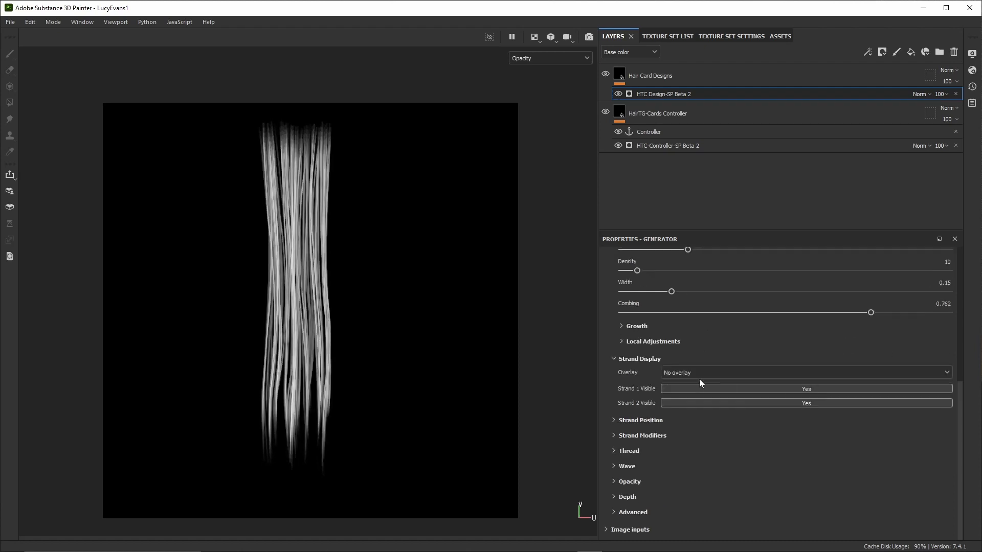
In the strand's Local Adjustments, set Root Width to -0.271, Control Point 2 Width to -0.098 and Control Point 4 Width to -0.114
{"action": "left_click", "coordinate": [653, 341]}
{"action": "scroll", "coordinate": [721, 382], "scroll_direction": "down", "scroll_amount": 2}
{"action": "left_click_drag", "start_coordinate": [789, 300], "coordinate": [746, 300]}
{"action": "mouse_move", "coordinate": [789, 341]}
{"action": "left_mouse_down"}
{"action": "mouse_move", "coordinate": [743, 343]}
{"action": "mouse_move", "coordinate": [774, 343]}
{"action": "left_mouse_up"}
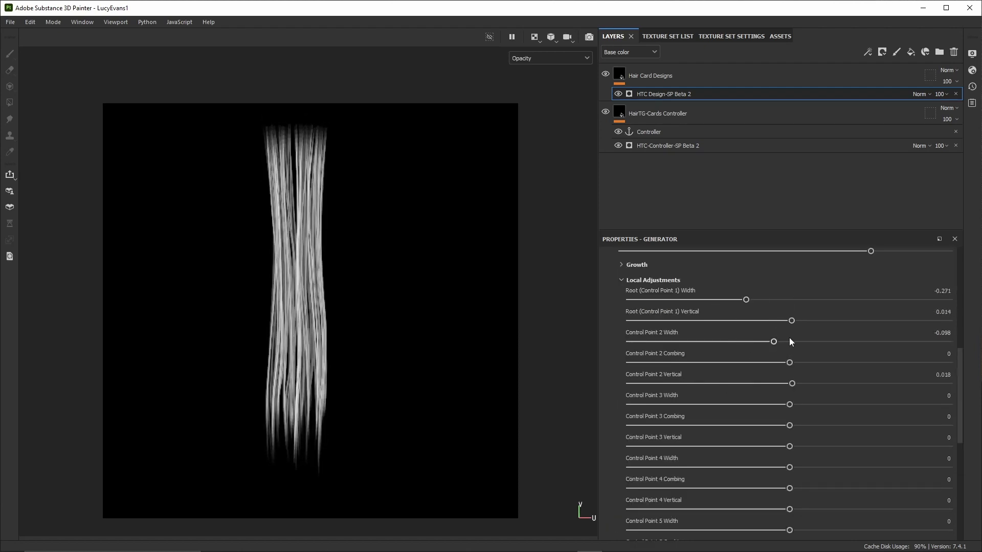
{"action": "left_click_drag", "start_coordinate": [774, 467], "coordinate": [769, 466]}
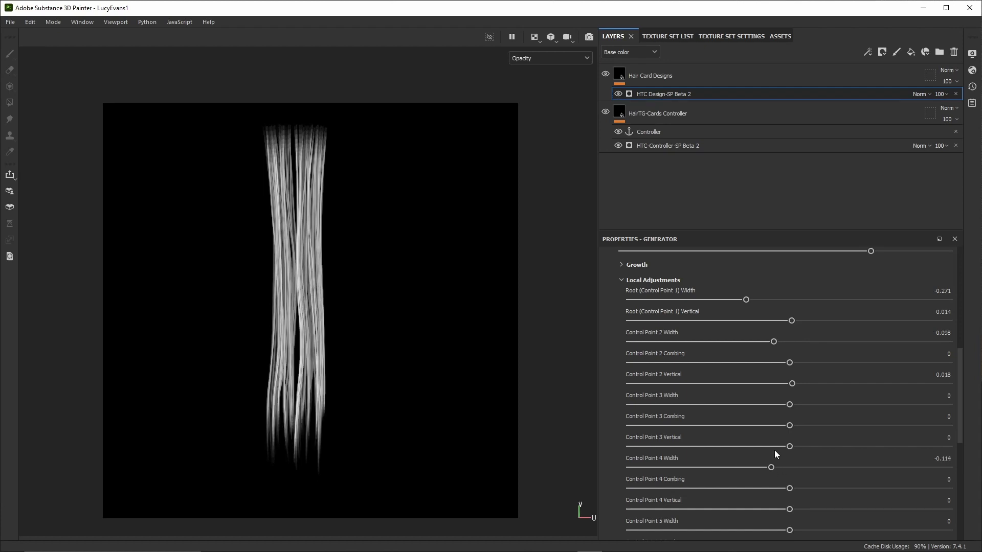
Fine-tune the strand's Control Point 3 Width and set the Growth Settings Random to 0.254
{"action": "left_click_drag", "start_coordinate": [789, 405], "coordinate": [793, 404]}
{"action": "mouse_move", "coordinate": [789, 363]}
{"action": "left_mouse_down"}
{"action": "mouse_move", "coordinate": [743, 364]}
{"action": "mouse_move", "coordinate": [789, 364]}
{"action": "left_mouse_up"}
{"action": "left_click", "coordinate": [622, 280]}
{"action": "left_click", "coordinate": [621, 326]}
{"action": "mouse_move", "coordinate": [728, 369]}
{"action": "left_mouse_down"}
{"action": "mouse_move", "coordinate": [736, 364]}
{"action": "mouse_move", "coordinate": [711, 372]}
{"action": "left_mouse_up"}
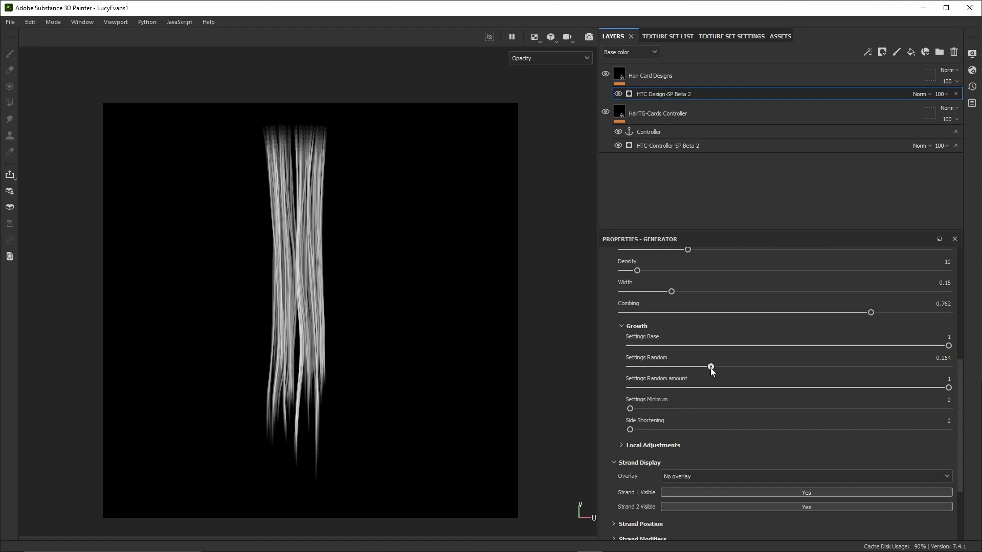
{"action": "left_click", "coordinate": [621, 444]}
{"action": "left_click", "coordinate": [622, 444]}
{"action": "left_click", "coordinate": [622, 327]}
{"action": "scroll", "coordinate": [651, 340], "scroll_direction": "up", "scroll_amount": 1}
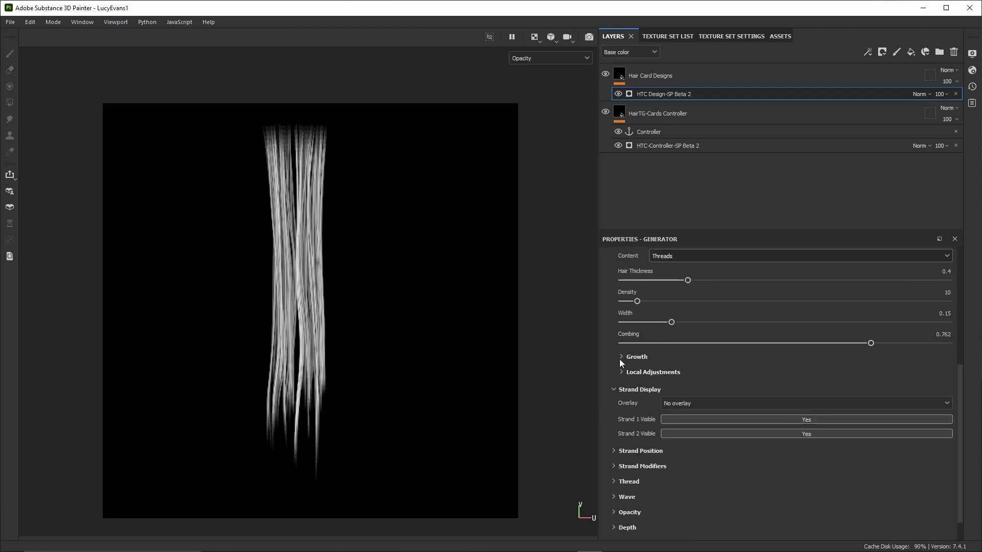
Raise the strand's Growth Side Shortening so the outer hairs end shorter than the middle ones
{"action": "left_click", "coordinate": [620, 357]}
{"action": "left_click_drag", "start_coordinate": [630, 460], "coordinate": [703, 459]}
{"action": "left_click", "coordinate": [664, 357]}
{"action": "scroll", "coordinate": [680, 361], "scroll_direction": "down", "scroll_amount": 1}
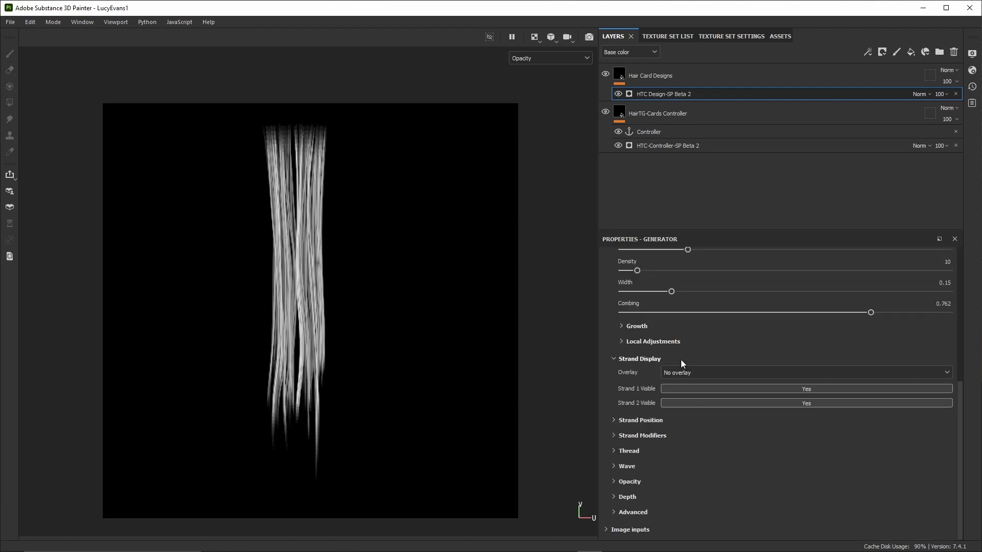
Increase the Wave settings of the hair card design to give the strands a visible wave
{"action": "left_click", "coordinate": [665, 467]}
{"action": "scroll", "coordinate": [672, 412], "scroll_direction": "down", "scroll_amount": 4}
{"action": "mouse_move", "coordinate": [621, 363]}
{"action": "left_mouse_down"}
{"action": "mouse_move", "coordinate": [781, 400]}
{"action": "mouse_move", "coordinate": [772, 391]}
{"action": "mouse_move", "coordinate": [751, 404]}
{"action": "mouse_move", "coordinate": [632, 405]}
{"action": "left_mouse_up"}
{"action": "left_click_drag", "start_coordinate": [659, 447], "coordinate": [724, 441]}
{"action": "scroll", "coordinate": [725, 412], "scroll_direction": "down", "scroll_amount": 2}
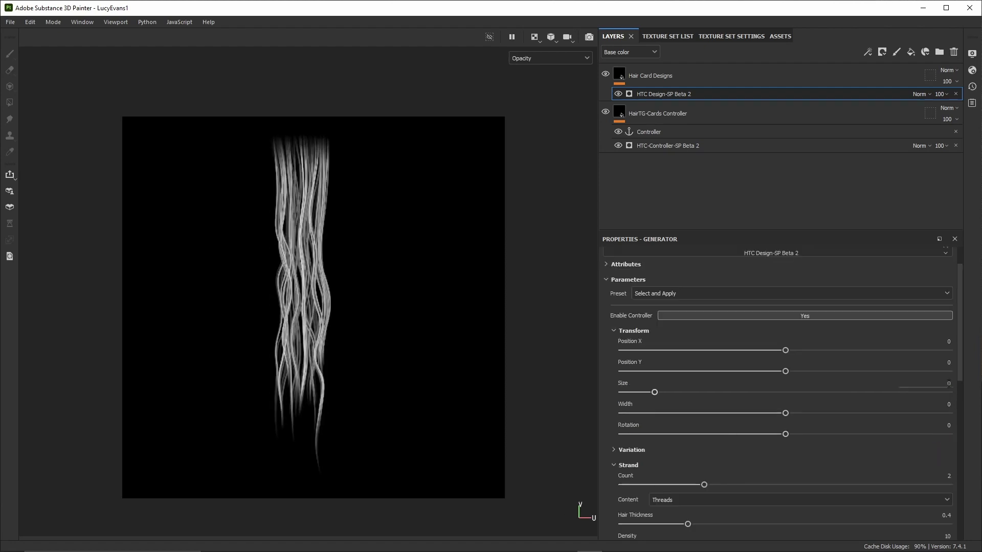
Transform the hair card design to Size -0.279, Position X -0.5116 and Position Y -0.18433
{"action": "left_click_drag", "start_coordinate": [653, 392], "coordinate": [640, 392]}
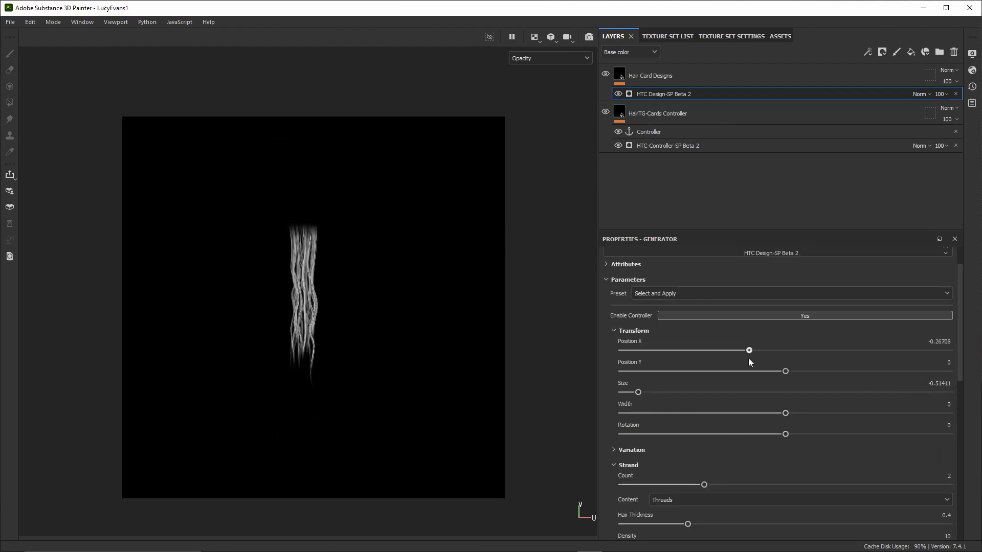
{"action": "left_click_drag", "start_coordinate": [748, 362], "coordinate": [702, 362]}
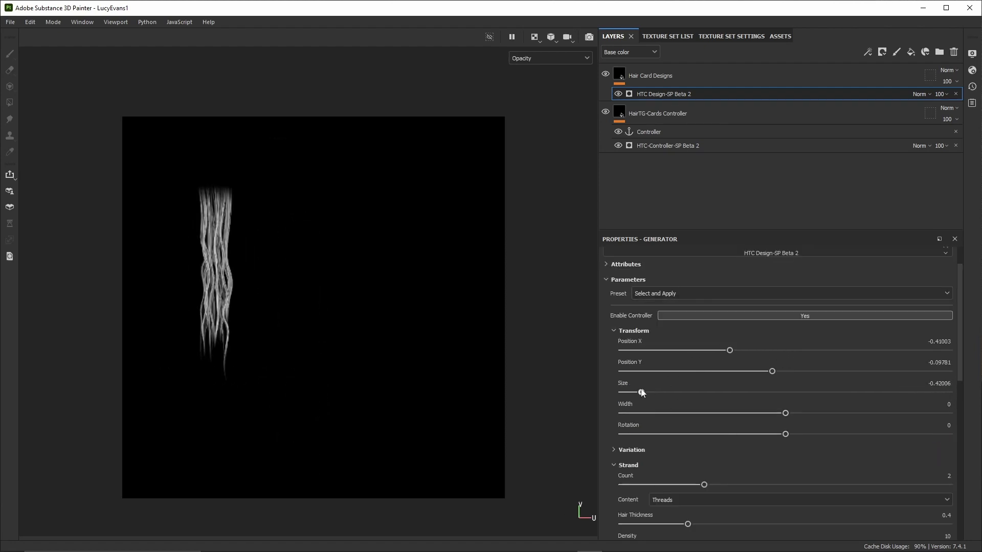
{"action": "left_click_drag", "start_coordinate": [642, 393], "coordinate": [646, 392]}
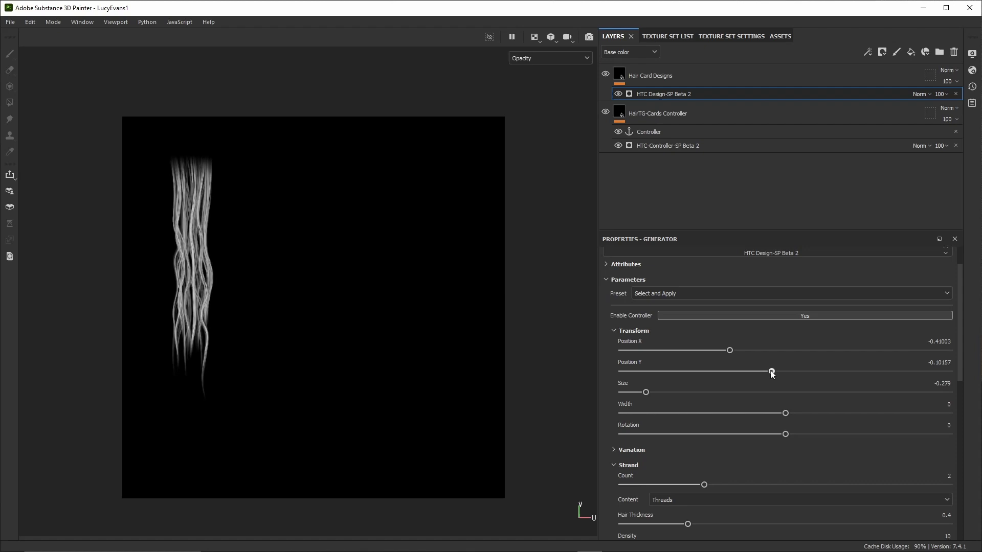
{"action": "left_click_drag", "start_coordinate": [771, 371], "coordinate": [715, 350]}
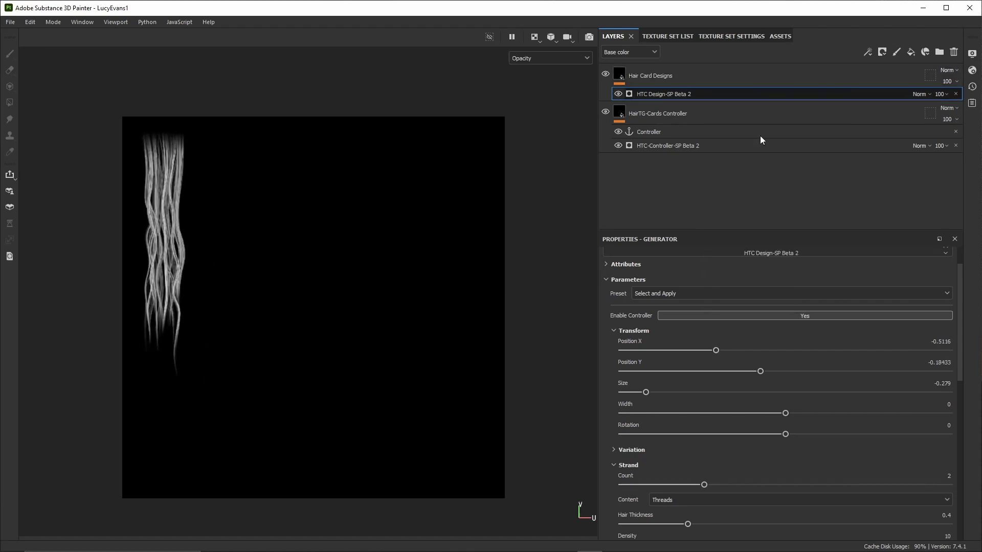
Duplicate the HTC Design generator, shift the copy along Position X beside the first card and set its Variation to 152
{"action": "key", "text": "ctrl+d"}
{"action": "left_click_drag", "start_coordinate": [716, 378], "coordinate": [744, 379]}
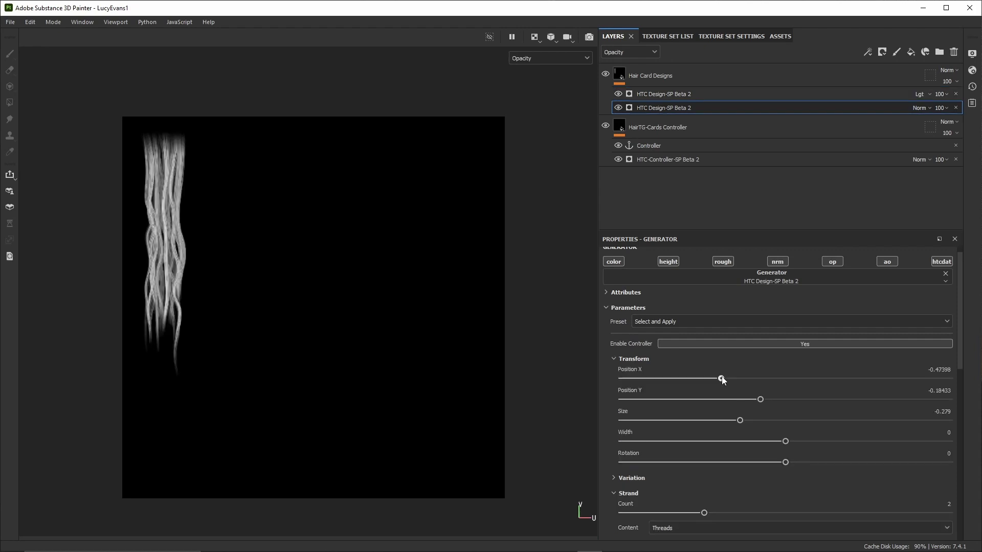
{"action": "left_click", "coordinate": [643, 359]}
{"action": "left_click", "coordinate": [637, 373]}
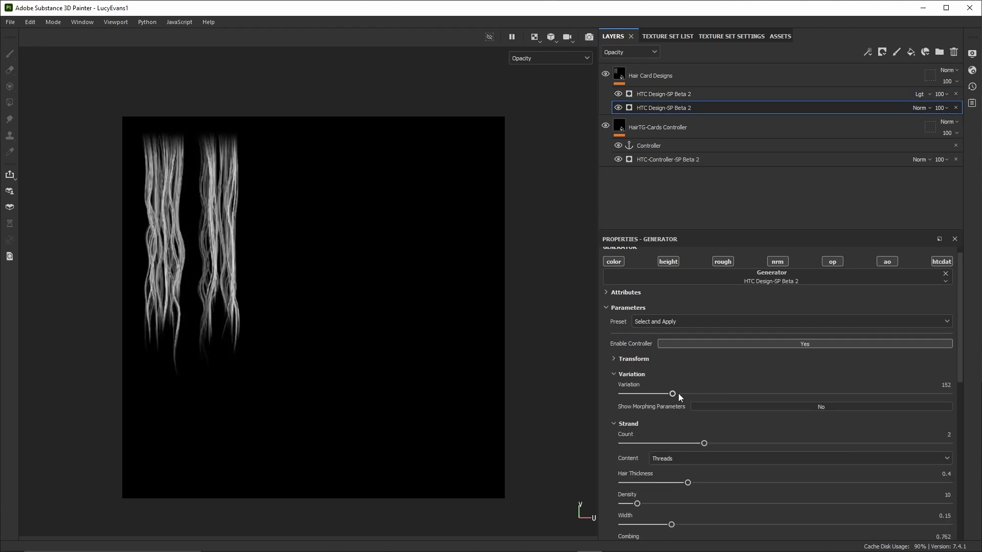
Set the second card's strand Density to 8 and its Stray Hair Amount to 0.26 and Strength to 0.96
{"action": "scroll", "coordinate": [715, 394], "scroll_direction": "down", "scroll_amount": 6}
{"action": "left_click_drag", "start_coordinate": [671, 320], "coordinate": [633, 320]}
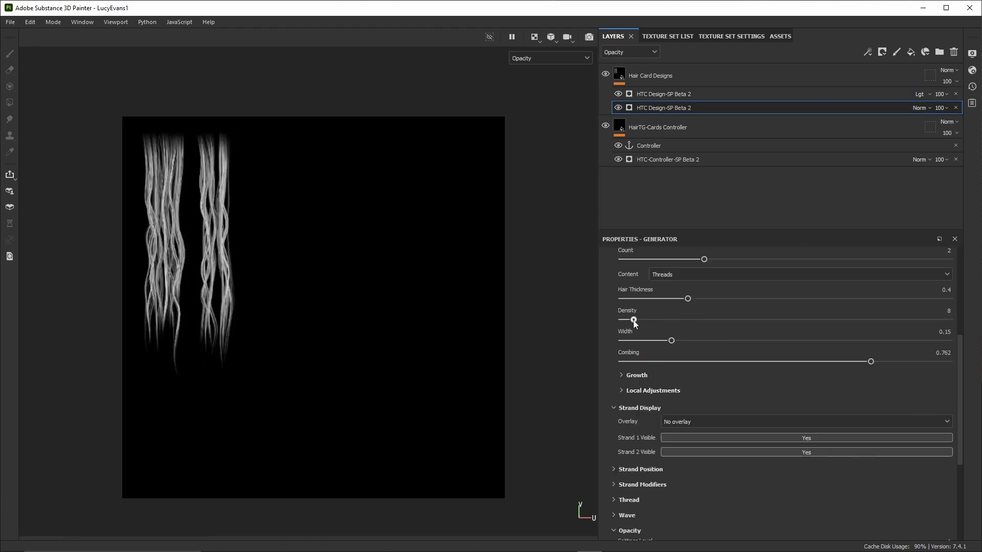
{"action": "scroll", "coordinate": [641, 369], "scroll_direction": "down", "scroll_amount": 3}
{"action": "left_click", "coordinate": [629, 407]}
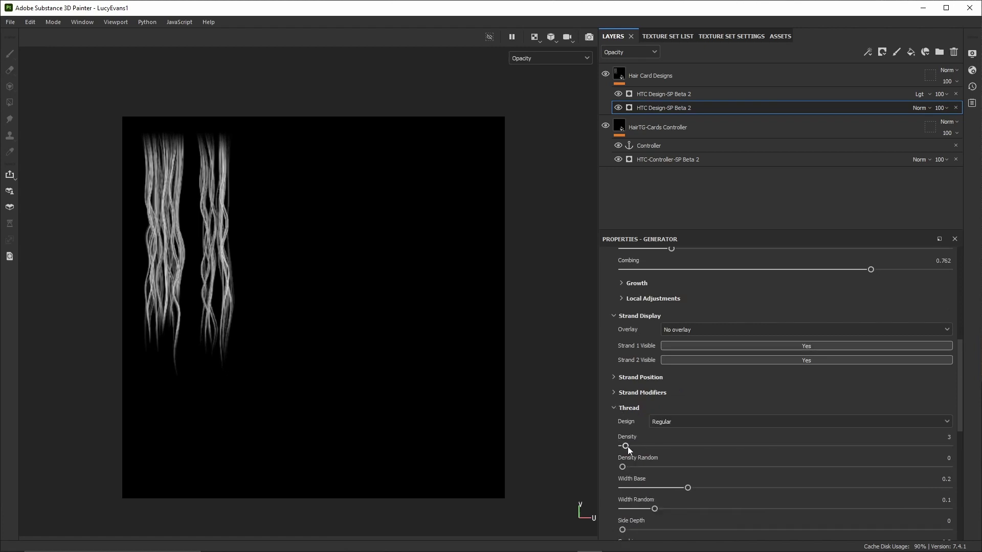
{"action": "scroll", "coordinate": [628, 447], "scroll_direction": "down", "scroll_amount": 7}
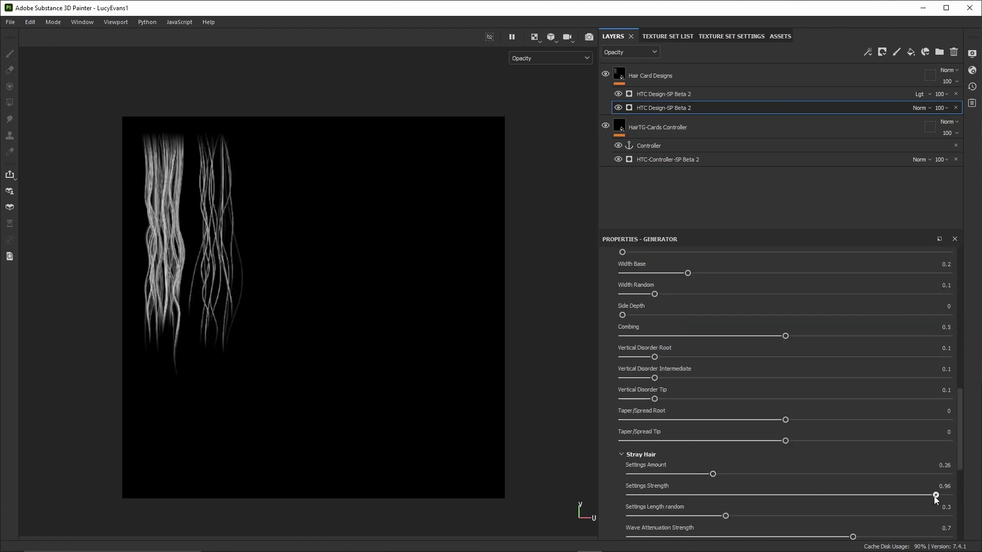
{"action": "scroll", "coordinate": [869, 409], "scroll_direction": "up", "scroll_amount": 6}
In the HTC-Controller generator, vary the Wave Amount and the strand Hair Thickness for both cards at once
{"action": "left_click", "coordinate": [693, 162]}
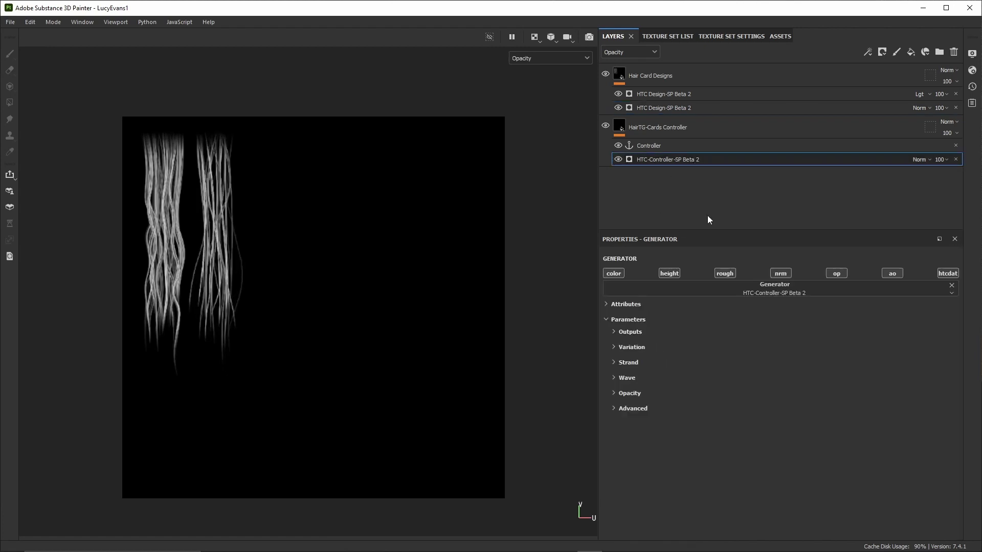
{"action": "left_click", "coordinate": [620, 348]}
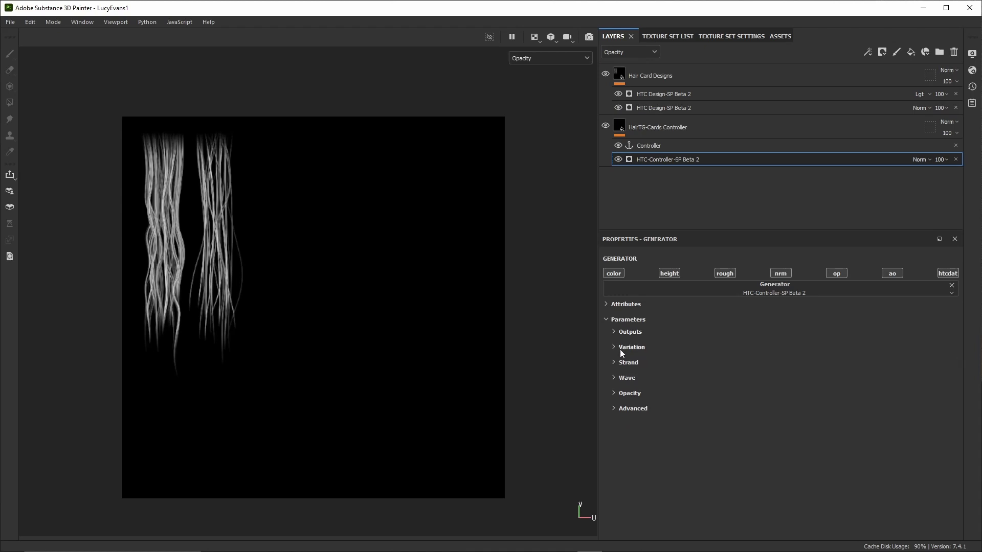
{"action": "left_click", "coordinate": [615, 377]}
{"action": "mouse_move", "coordinate": [805, 397]}
{"action": "left_mouse_down"}
{"action": "mouse_move", "coordinate": [831, 397]}
{"action": "mouse_move", "coordinate": [788, 401]}
{"action": "left_mouse_up"}
{"action": "left_click", "coordinate": [613, 377]}
{"action": "left_click", "coordinate": [614, 363]}
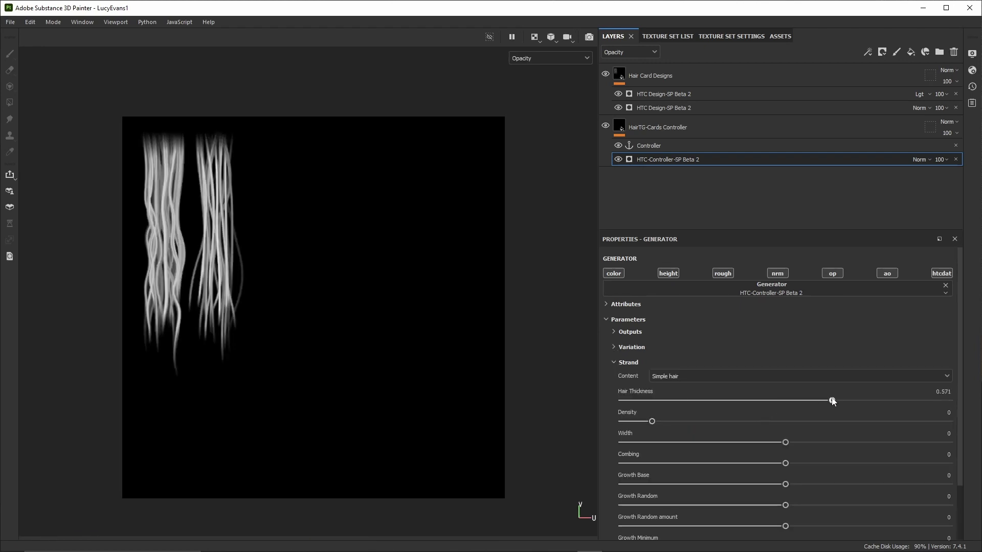
{"action": "left_click_drag", "start_coordinate": [791, 403], "coordinate": [754, 405]}
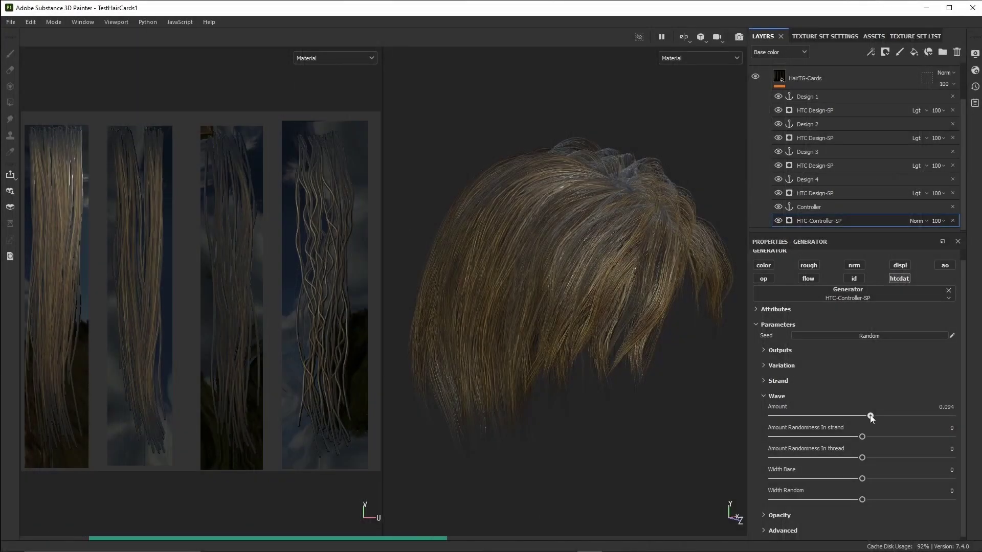
In the TestHairCards1 controller, set Wave Amount to 0.259, raise the Wave Width Random and increase the strand Hair Thickness
{"action": "left_click_drag", "start_coordinate": [873, 417], "coordinate": [886, 418]}
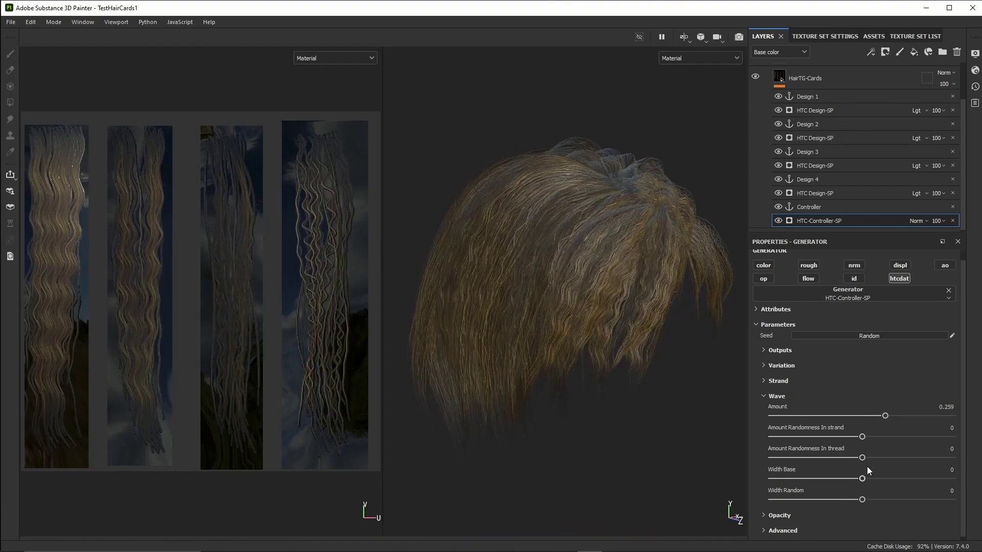
{"action": "mouse_move", "coordinate": [862, 479]}
{"action": "left_mouse_down"}
{"action": "mouse_move", "coordinate": [872, 479]}
{"action": "mouse_move", "coordinate": [862, 479]}
{"action": "left_mouse_up"}
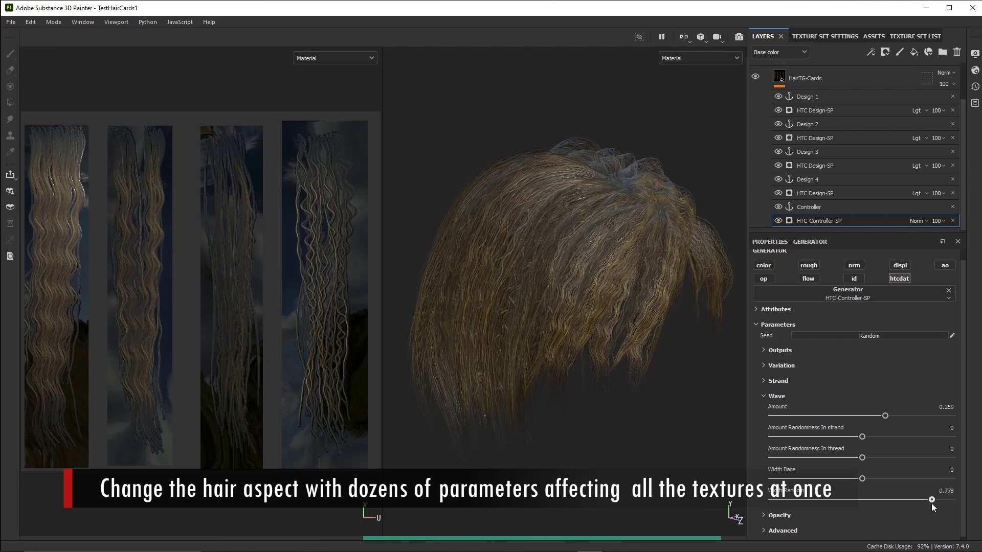
{"action": "left_click_drag", "start_coordinate": [932, 503], "coordinate": [934, 504]}
{"action": "left_click", "coordinate": [765, 392]}
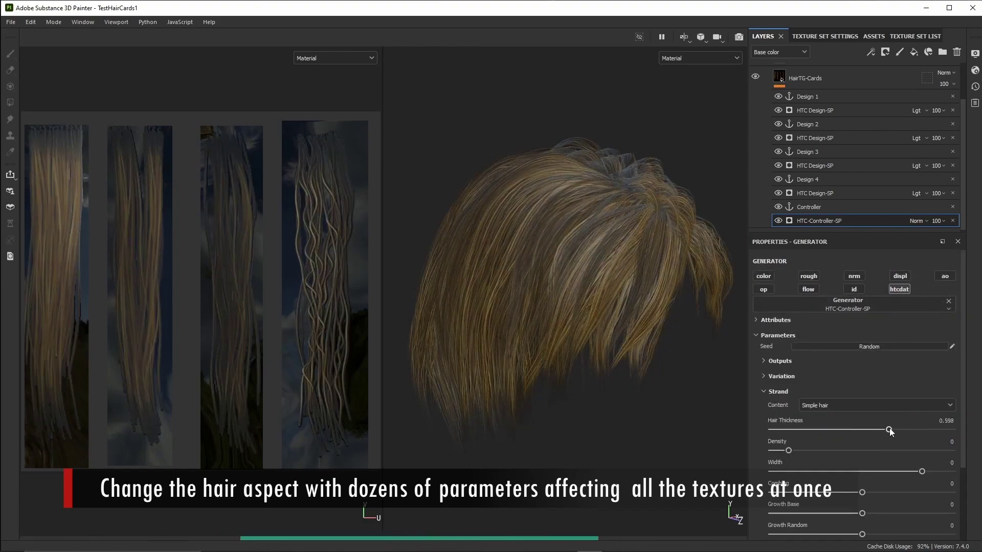
{"action": "left_click_drag", "start_coordinate": [888, 430], "coordinate": [912, 429]}
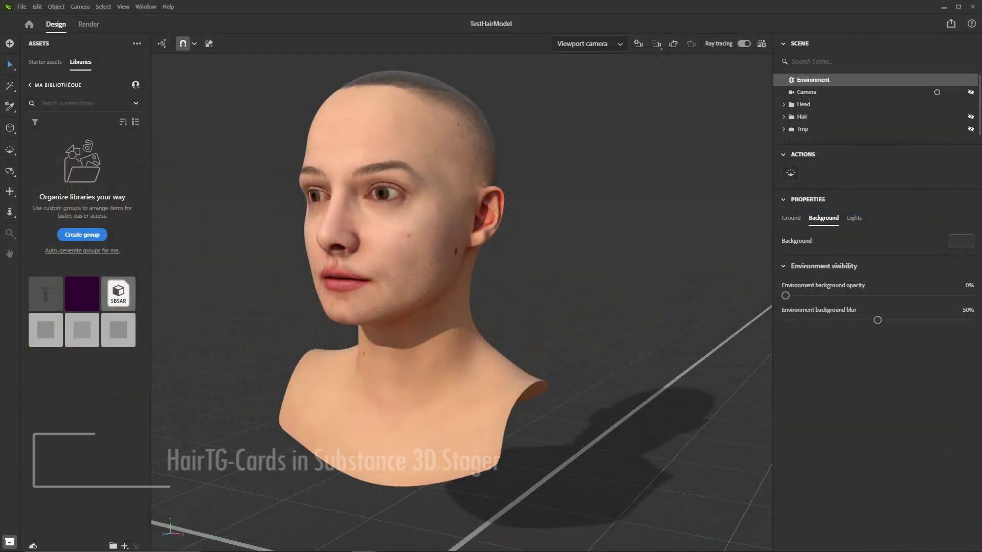
In Substance 3D Stager, import the CardModel into the TestHairModel scene and place it beside the head
{"action": "left_click_drag", "start_coordinate": [981, 351], "coordinate": [668, 91]}
{"action": "left_click_drag", "start_coordinate": [573, 153], "coordinate": [713, 486]}
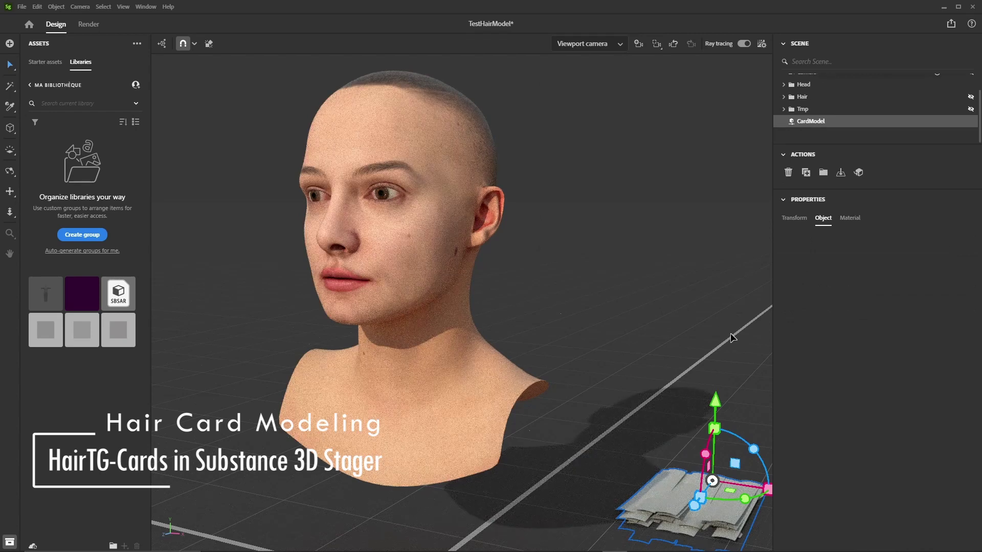
Hide the Head group, turn off ray tracing and frame the CardModel in the viewport
{"action": "left_click", "coordinate": [970, 98]}
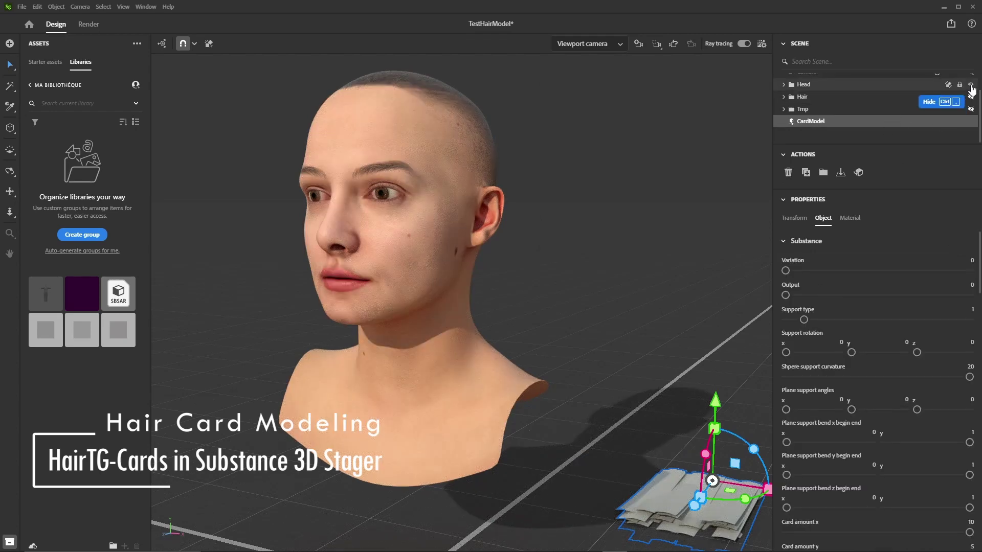
{"action": "left_click", "coordinate": [971, 85]}
{"action": "left_click", "coordinate": [743, 44]}
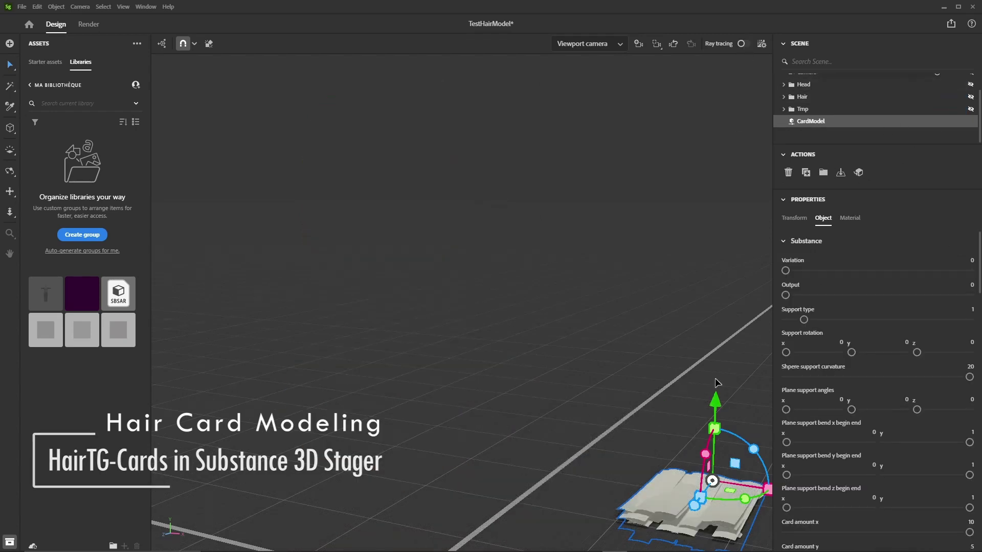
{"action": "key", "text": "f"}
Set the CardModel's Card amount x to 26 and Card amount y to 13
{"action": "scroll", "coordinate": [867, 340], "scroll_direction": "down", "scroll_amount": 3}
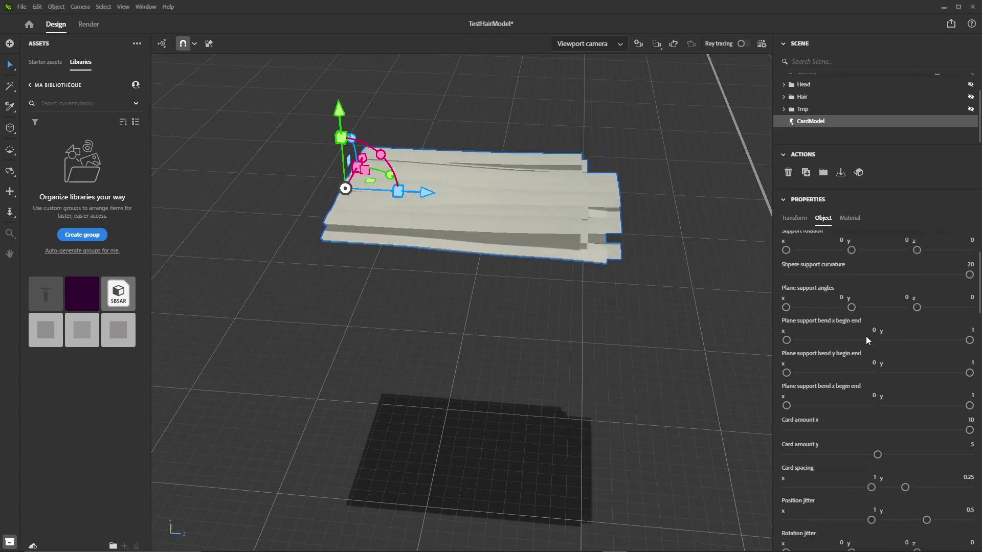
{"action": "scroll", "coordinate": [868, 340], "scroll_direction": "down", "scroll_amount": 3}
{"action": "left_click_drag", "start_coordinate": [971, 325], "coordinate": [978, 318]}
{"action": "left_click_drag", "start_coordinate": [971, 342], "coordinate": [979, 342]}
{"action": "right_click_drag", "start_coordinate": [521, 307], "coordinate": [563, 302]}
Try a Card length of 14.86 on the CardModel and restore it to 15
{"action": "scroll", "coordinate": [834, 384], "scroll_direction": "down", "scroll_amount": 1}
{"action": "scroll", "coordinate": [875, 344], "scroll_direction": "down", "scroll_amount": 4}
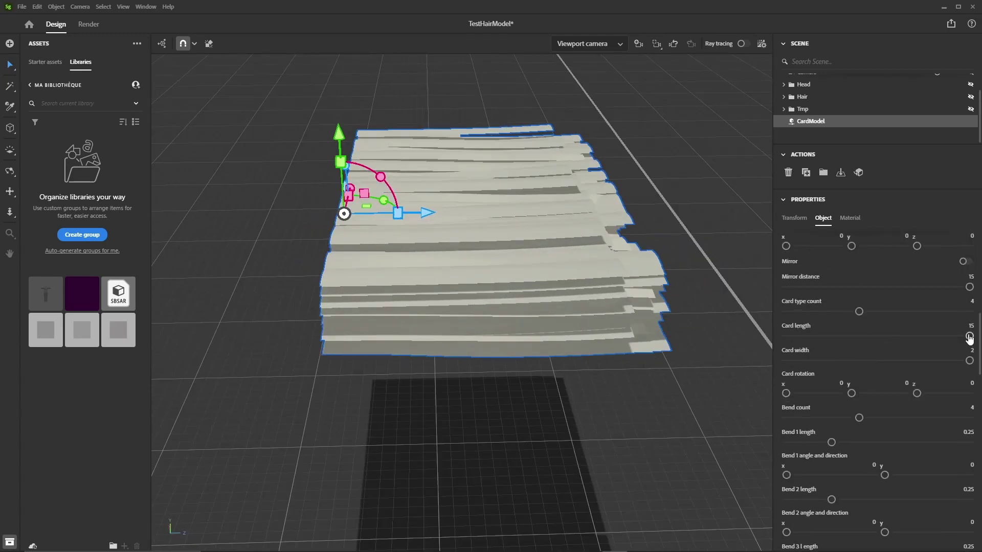
{"action": "mouse_move", "coordinate": [969, 336]}
{"action": "left_mouse_down"}
{"action": "mouse_move", "coordinate": [859, 335]}
{"action": "mouse_move", "coordinate": [968, 339]}
{"action": "left_mouse_up"}
{"action": "scroll", "coordinate": [882, 340], "scroll_direction": "down", "scroll_amount": 2}
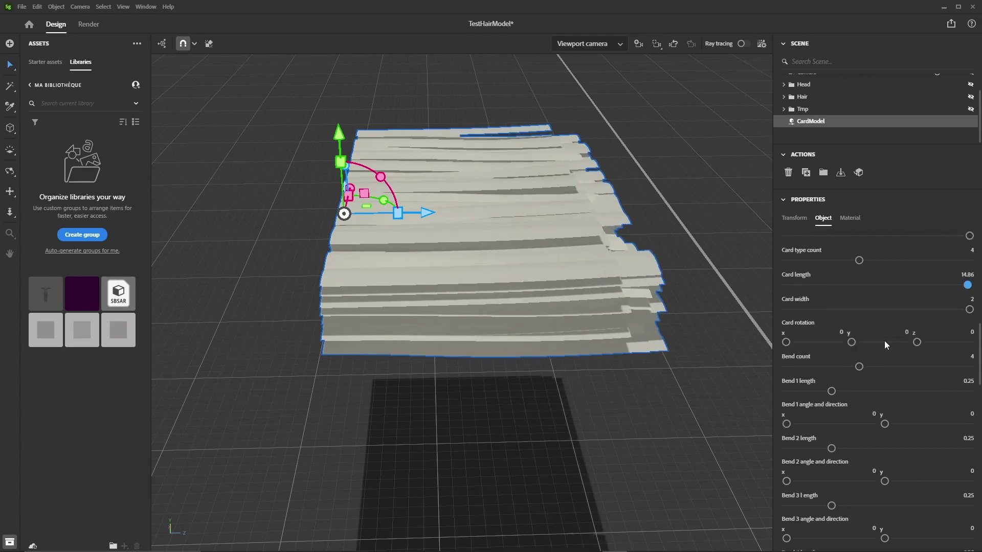
{"action": "type", "text": "15"}
{"action": "key", "text": "Return"}
Try a Card width of 4 on the CardModel and set it back to 2
{"action": "left_click_drag", "start_coordinate": [970, 310], "coordinate": [973, 309]}
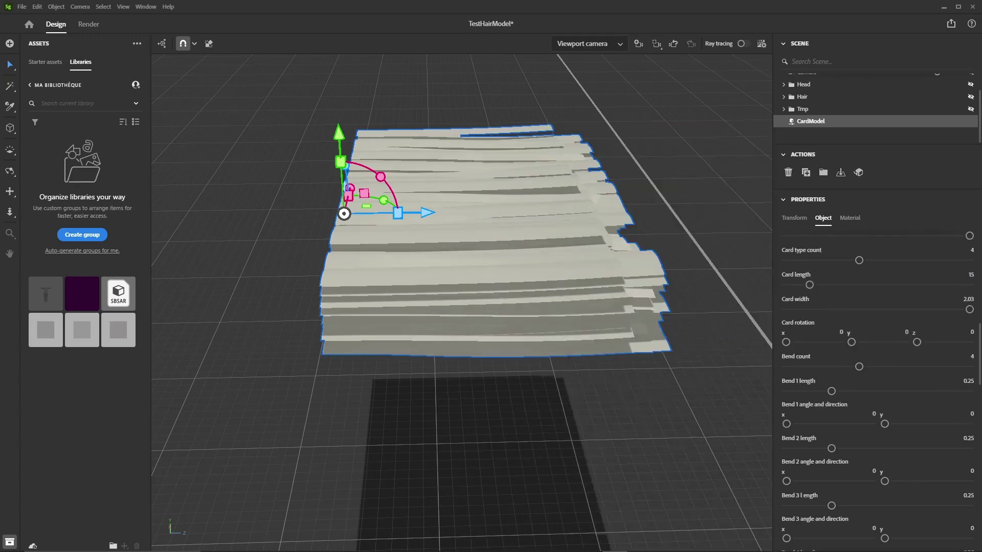
{"action": "type", "text": "4"}
{"action": "key", "text": "Return"}
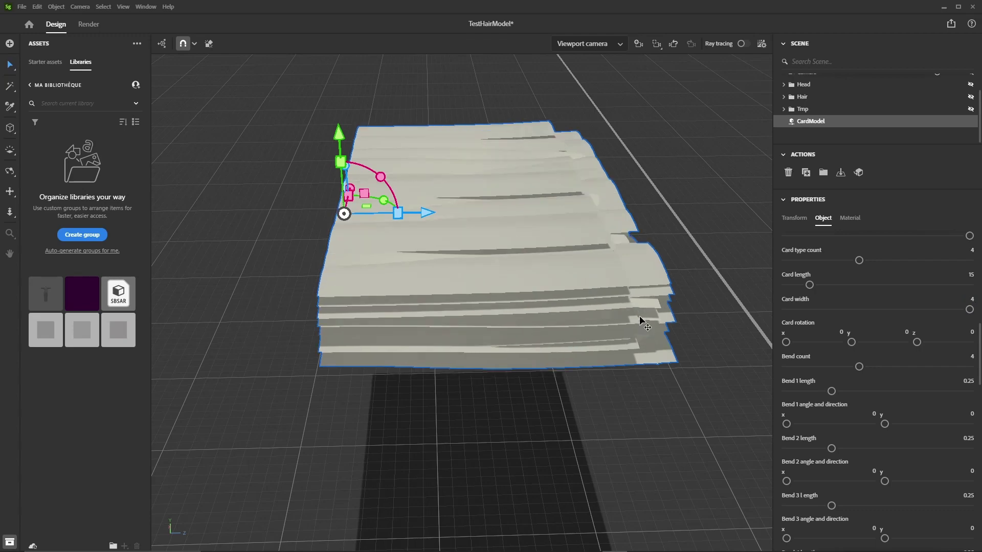
{"action": "left_click", "coordinate": [966, 300]}
{"action": "right_click_drag", "start_coordinate": [639, 320], "coordinate": [660, 323]}
{"action": "type", "text": "2"}
{"action": "key", "text": "Return"}
Tilt the CardModel downward and set its Plane support angles to x 40 and z 30
{"action": "scroll", "coordinate": [885, 378], "scroll_direction": "up", "scroll_amount": 8}
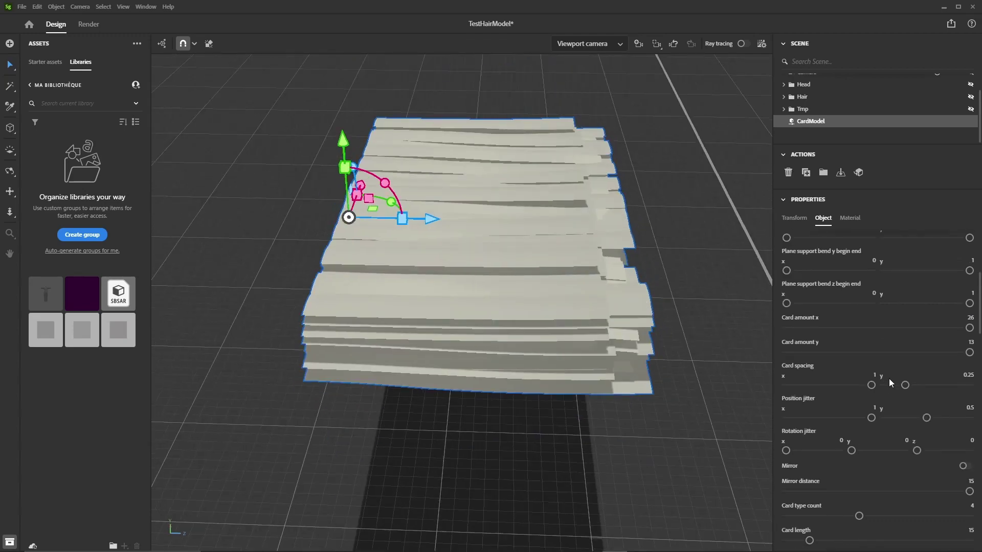
{"action": "mouse_move", "coordinate": [384, 183]}
{"action": "left_mouse_down"}
{"action": "mouse_move", "coordinate": [401, 208]}
{"action": "mouse_move", "coordinate": [363, 199]}
{"action": "left_mouse_up"}
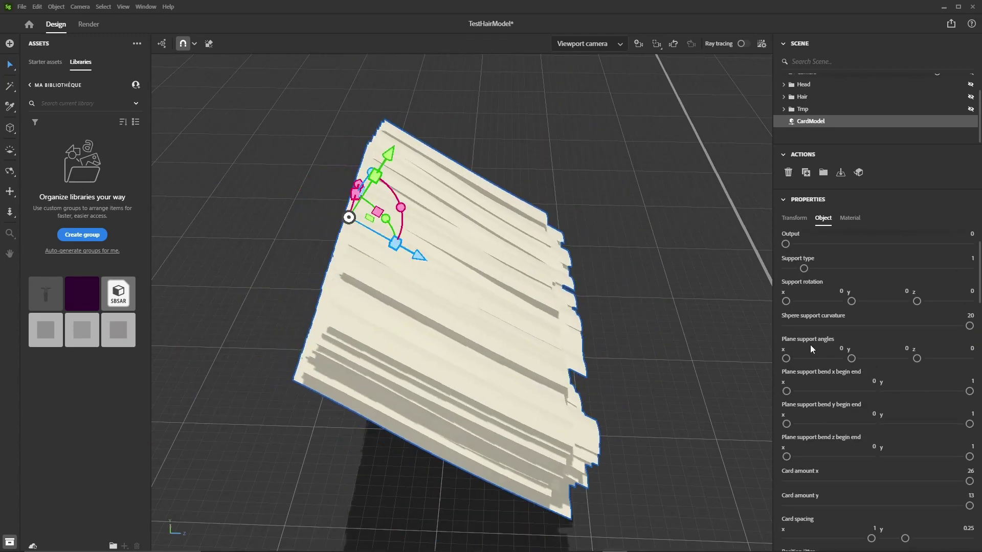
{"action": "left_click", "coordinate": [907, 353]}
{"action": "left_click", "coordinate": [841, 352]}
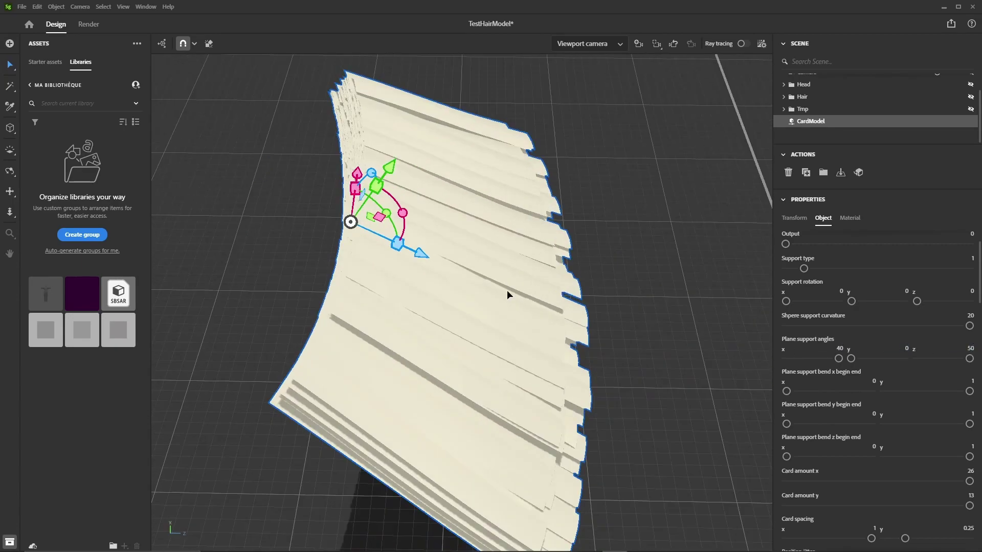
{"action": "mouse_move", "coordinate": [507, 295]}
{"action": "right_mouse_down"}
{"action": "mouse_move", "coordinate": [578, 254]}
{"action": "mouse_move", "coordinate": [511, 291]}
{"action": "right_mouse_up"}
{"action": "left_click", "coordinate": [966, 349]}
{"action": "type", "text": "30"}
{"action": "key", "text": "Return"}
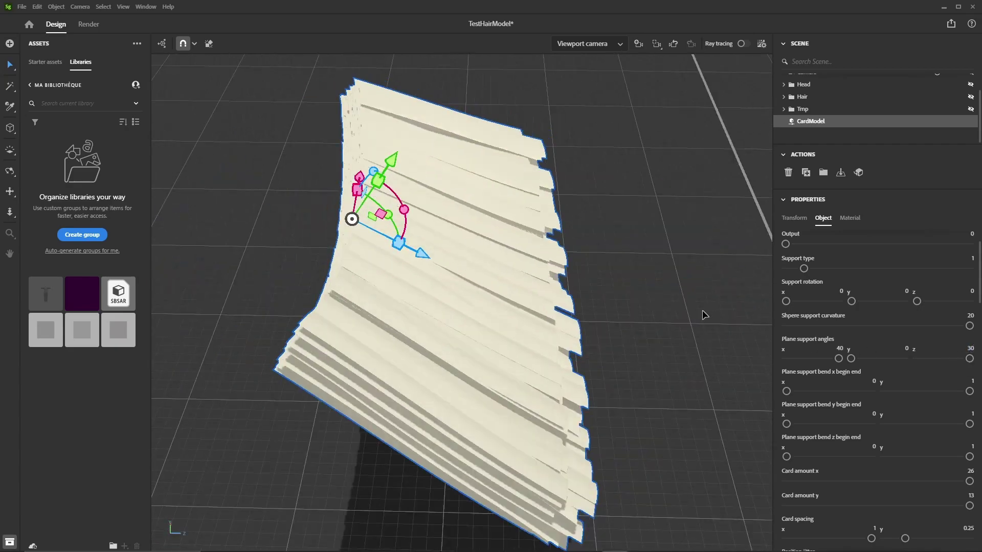
Try Output 5 on the CardModel, set Output to 6 instead and view the model from the other side
{"action": "right_click_drag", "start_coordinate": [702, 315], "coordinate": [665, 311]}
{"action": "left_click", "coordinate": [966, 234]}
{"action": "type", "text": "5"}
{"action": "key", "text": "Return"}
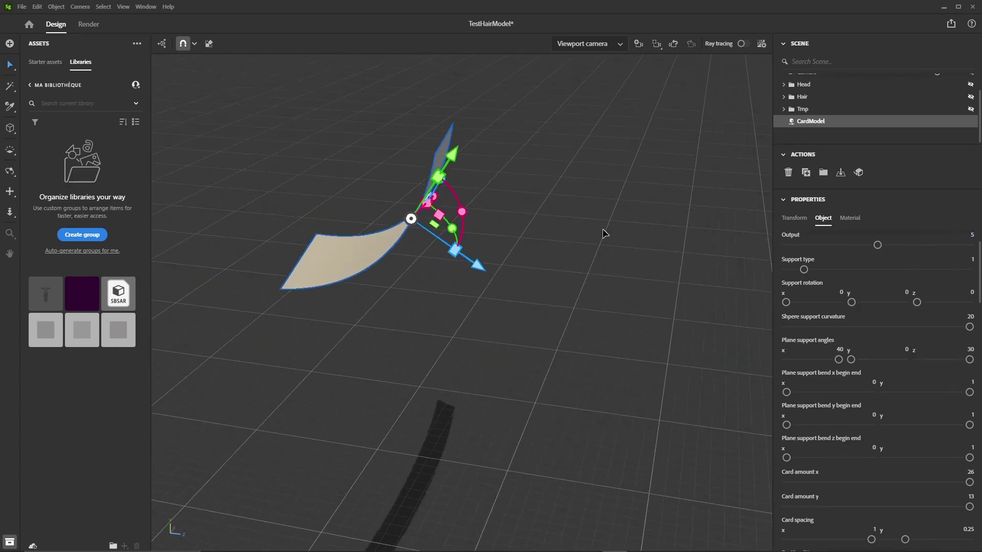
{"action": "right_click_drag", "start_coordinate": [603, 234], "coordinate": [563, 255]}
{"action": "left_click", "coordinate": [970, 234]}
{"action": "type", "text": "6"}
{"action": "key", "text": "Return"}
{"action": "right_click_drag", "start_coordinate": [390, 267], "coordinate": [332, 371]}
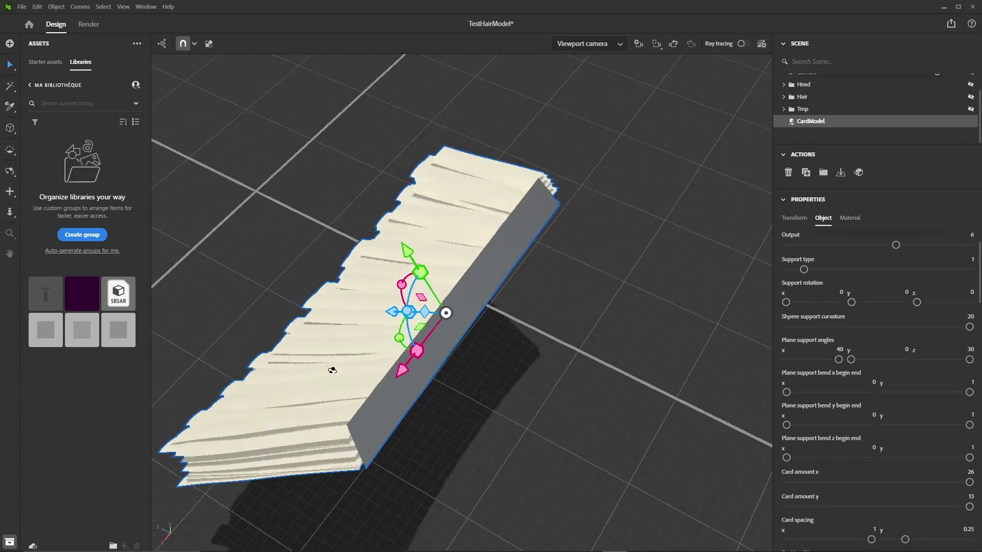
Bend the CardModel's cards with a Bend 1 angle of 30, a Bend 2 angle of 20 and a negative Bend 3 angle
{"action": "left_click_drag", "start_coordinate": [332, 370], "coordinate": [388, 358], "text": "alt"}
{"action": "scroll", "coordinate": [883, 351], "scroll_direction": "down", "scroll_amount": 3}
{"action": "right_click_drag", "start_coordinate": [514, 274], "coordinate": [528, 198]}
{"action": "right_click_drag", "start_coordinate": [530, 320], "coordinate": [588, 368]}
{"action": "scroll", "coordinate": [462, 303], "scroll_direction": "down", "scroll_amount": 5}
{"action": "scroll", "coordinate": [841, 348], "scroll_direction": "down", "scroll_amount": 10}
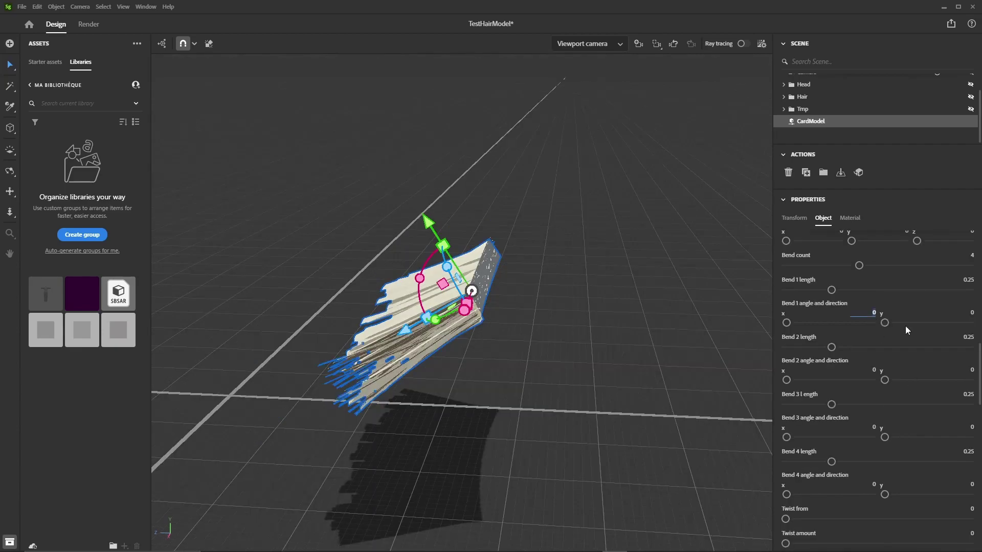
{"action": "type", "text": "30"}
{"action": "key", "text": "Return"}
{"action": "right_click_drag", "start_coordinate": [680, 393], "coordinate": [709, 375]}
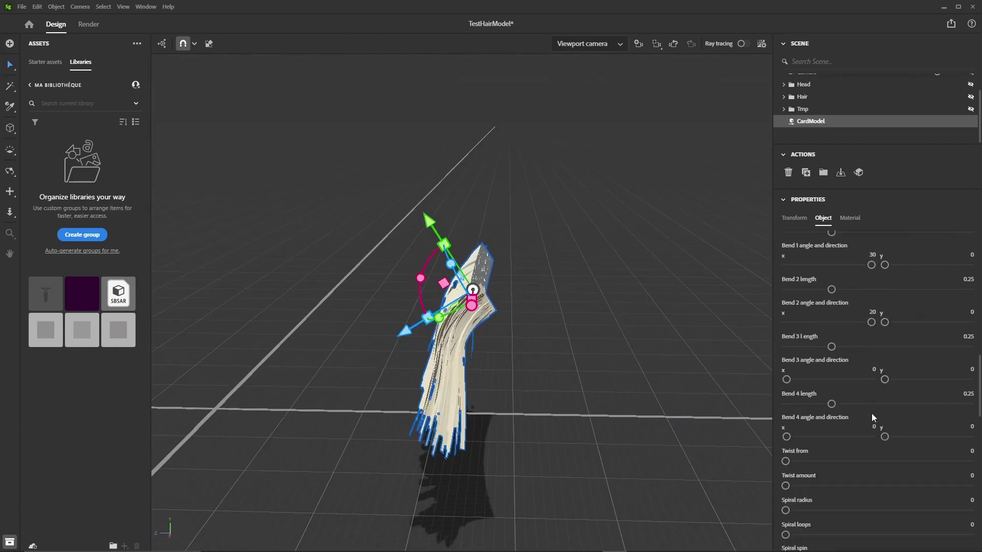
{"action": "scroll", "coordinate": [872, 416], "scroll_direction": "down", "scroll_amount": 2}
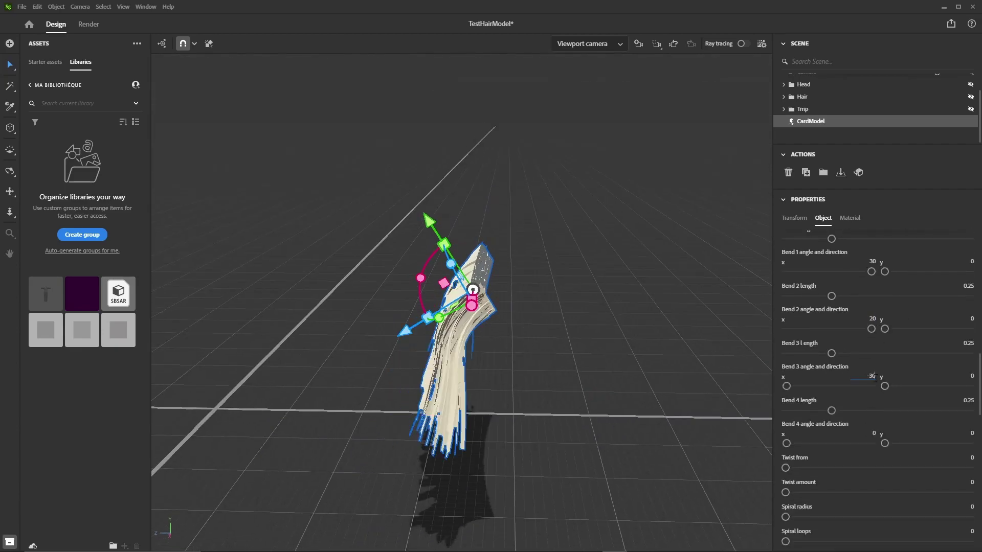
View the CardModel from the front and enter a bend direction of 20 and a bend angle of 10
{"action": "left_click_drag", "start_coordinate": [240, 312], "coordinate": [511, 327], "text": "alt"}
{"action": "left_click_drag", "start_coordinate": [660, 277], "coordinate": [588, 256], "text": "alt"}
{"action": "left_click", "coordinate": [966, 318]}
{"action": "type", "text": "20"}
{"action": "left_click", "coordinate": [870, 319]}
{"action": "type", "text": "10"}
Twist the CardModel's cards by raising Twist amount and slightly raising Twist from
{"action": "scroll", "coordinate": [900, 344], "scroll_direction": "down", "scroll_amount": 4}
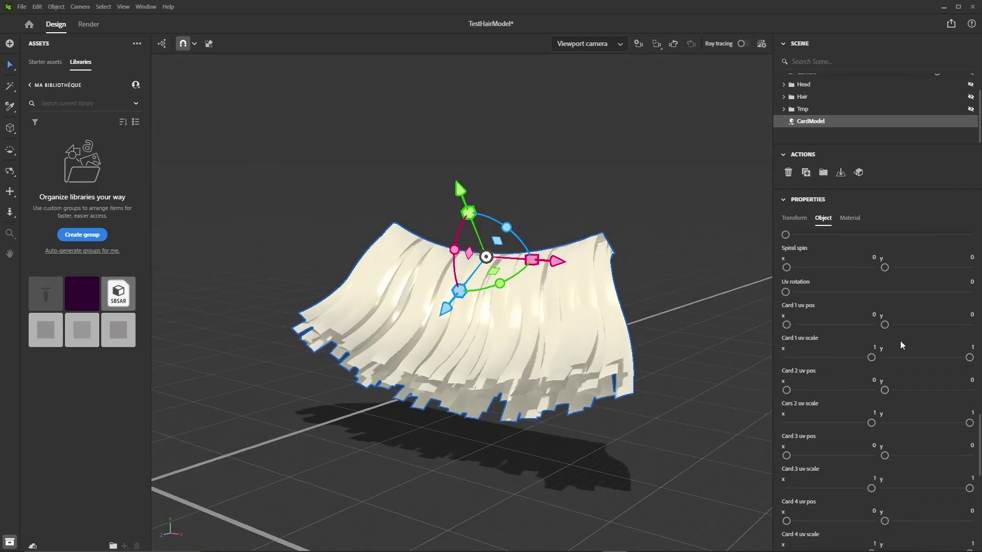
{"action": "scroll", "coordinate": [900, 344], "scroll_direction": "up", "scroll_amount": 2}
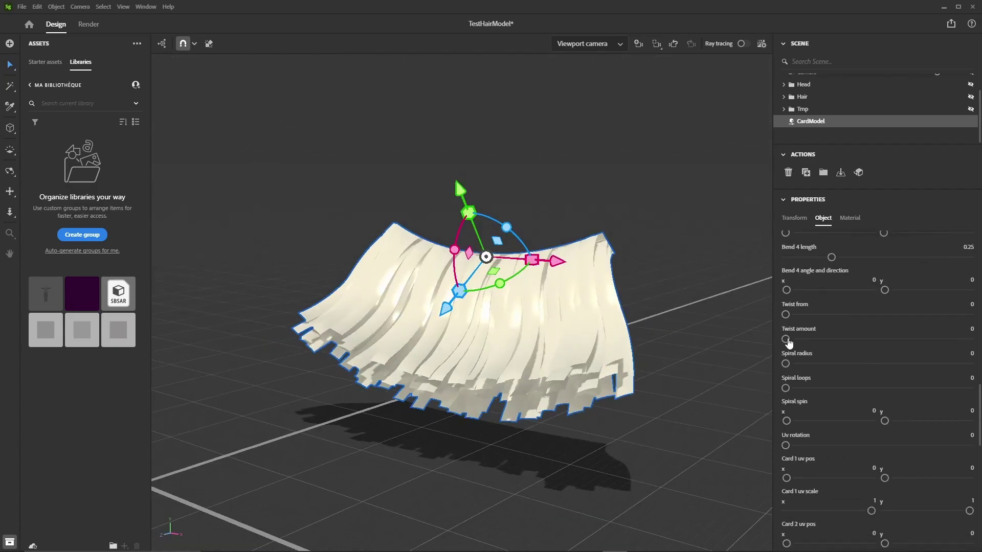
{"action": "left_click_drag", "start_coordinate": [786, 339], "coordinate": [893, 339]}
{"action": "left_click_drag", "start_coordinate": [786, 314], "coordinate": [808, 315]}
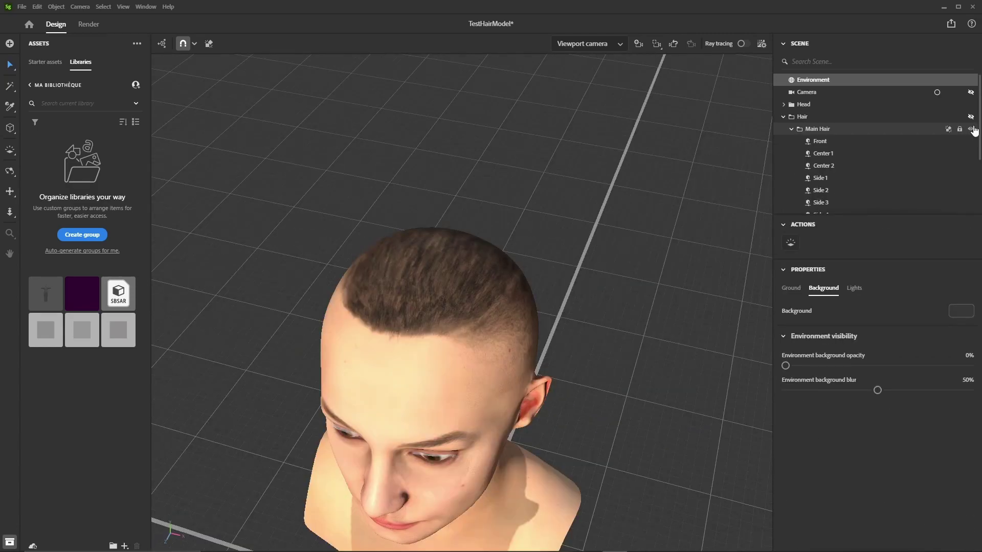
Show the Hair group on the head and hide the Main Hair pieces one by one, from Front through Side 6
{"action": "left_click", "coordinate": [970, 129]}
{"action": "left_click", "coordinate": [971, 142]}
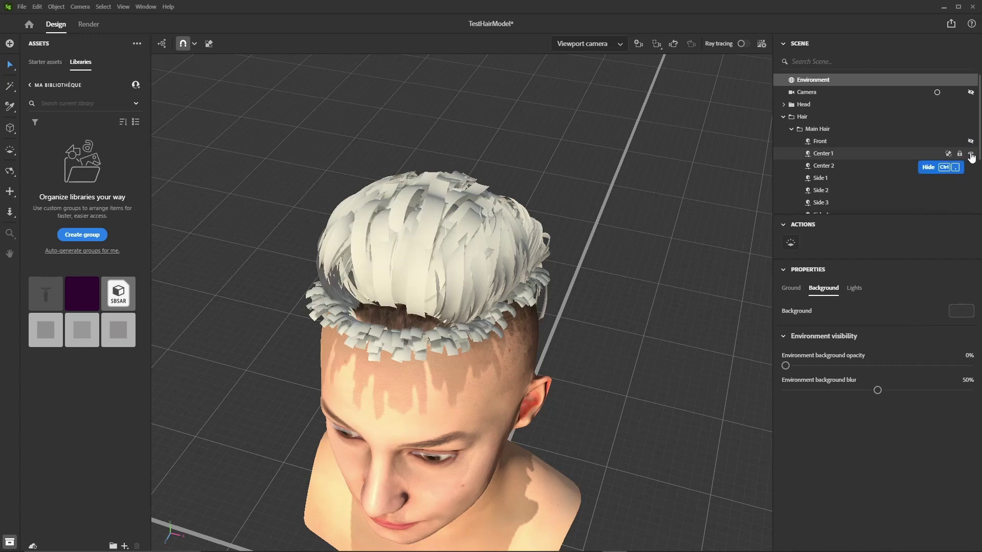
{"action": "left_click", "coordinate": [970, 153]}
{"action": "left_click", "coordinate": [971, 165]}
{"action": "left_click", "coordinate": [970, 178]}
{"action": "scroll", "coordinate": [971, 174], "scroll_direction": "down", "scroll_amount": 2}
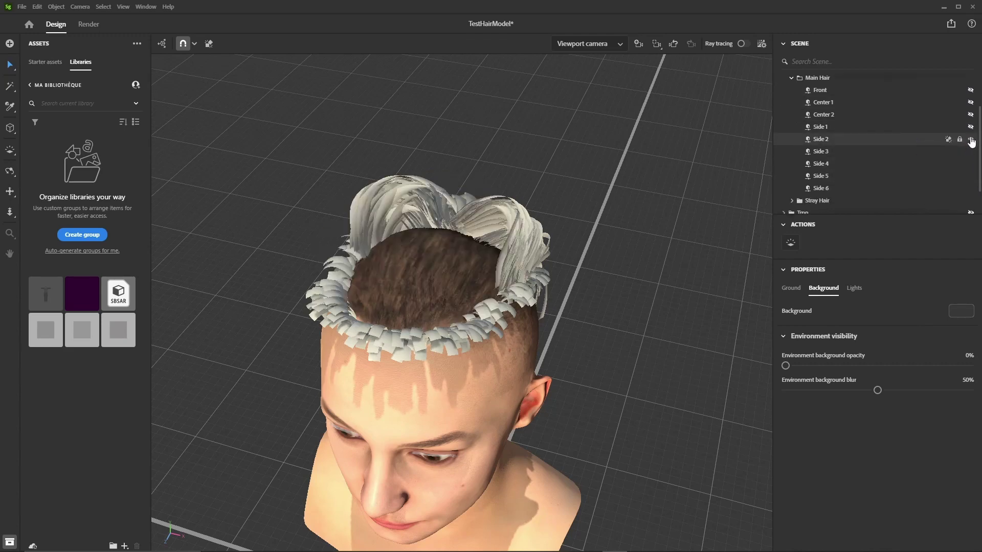
{"action": "left_click", "coordinate": [971, 139]}
{"action": "left_click", "coordinate": [971, 151]}
{"action": "left_click", "coordinate": [970, 176]}
{"action": "left_click", "coordinate": [971, 188]}
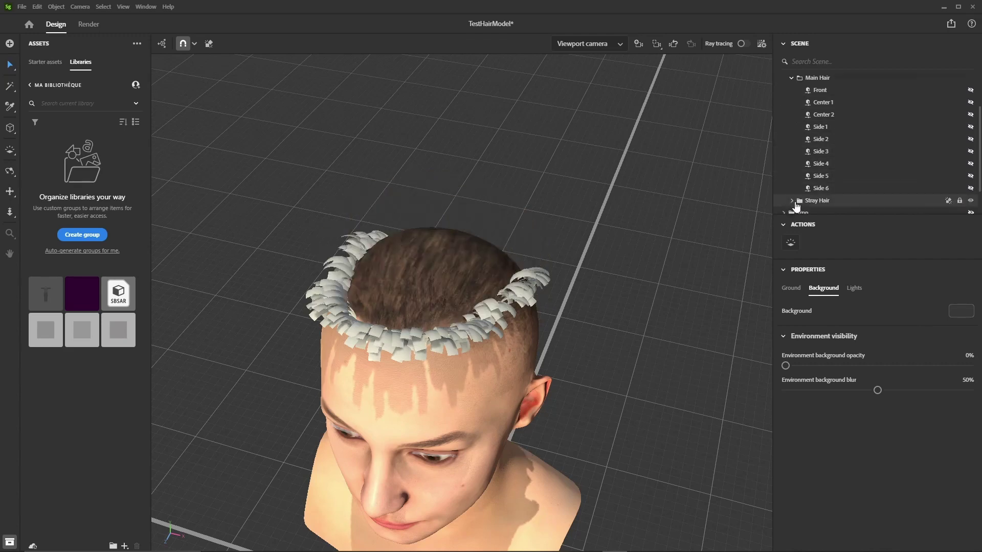
Expand the Stray Hair group and hide its Front, Left and Right pieces
{"action": "left_click", "coordinate": [792, 200]}
{"action": "scroll", "coordinate": [797, 199], "scroll_direction": "down", "scroll_amount": 2}
{"action": "left_click", "coordinate": [971, 162]}
{"action": "left_click", "coordinate": [970, 174]}
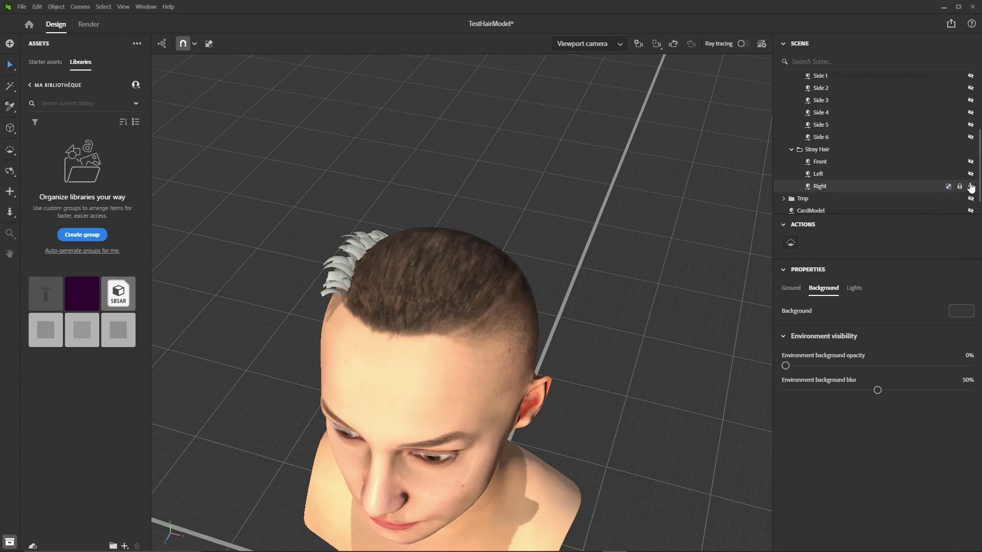
{"action": "left_click", "coordinate": [971, 186]}
Show only the Side 1 piece of the Main Hair and view it from the front of the head
{"action": "scroll", "coordinate": [957, 169], "scroll_direction": "up", "scroll_amount": 4}
{"action": "scroll", "coordinate": [416, 221], "scroll_direction": "up", "scroll_amount": 1}
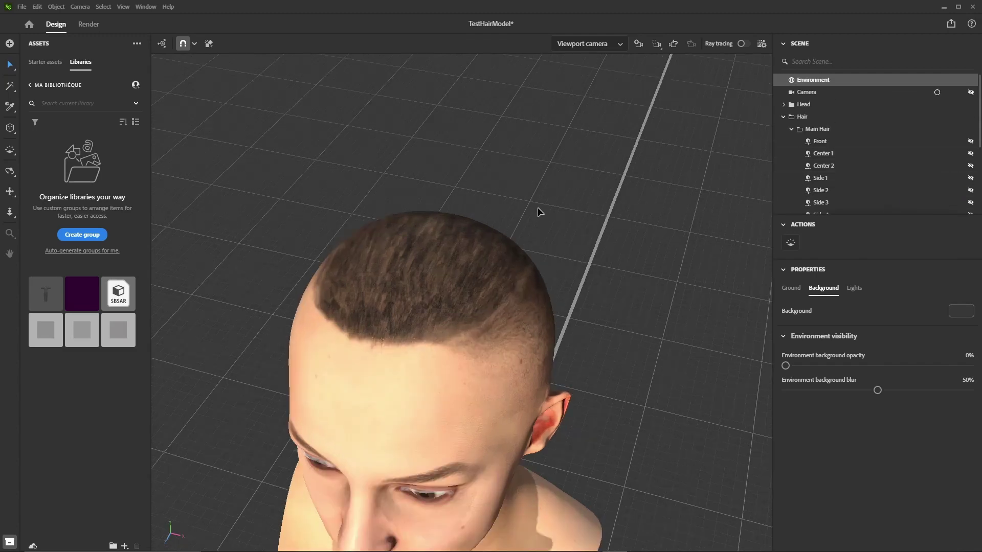
{"action": "right_click_drag", "start_coordinate": [675, 200], "coordinate": [583, 169]}
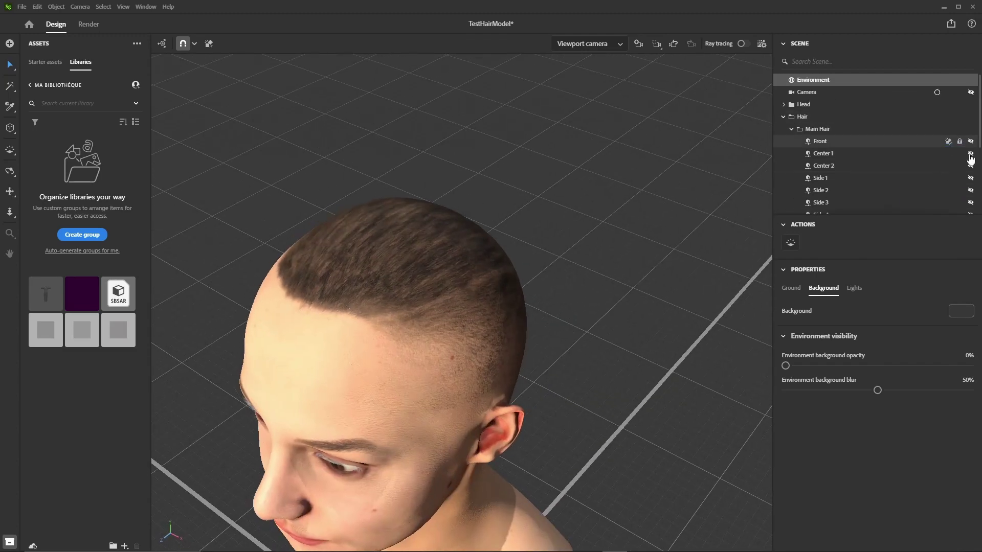
{"action": "left_click", "coordinate": [971, 178]}
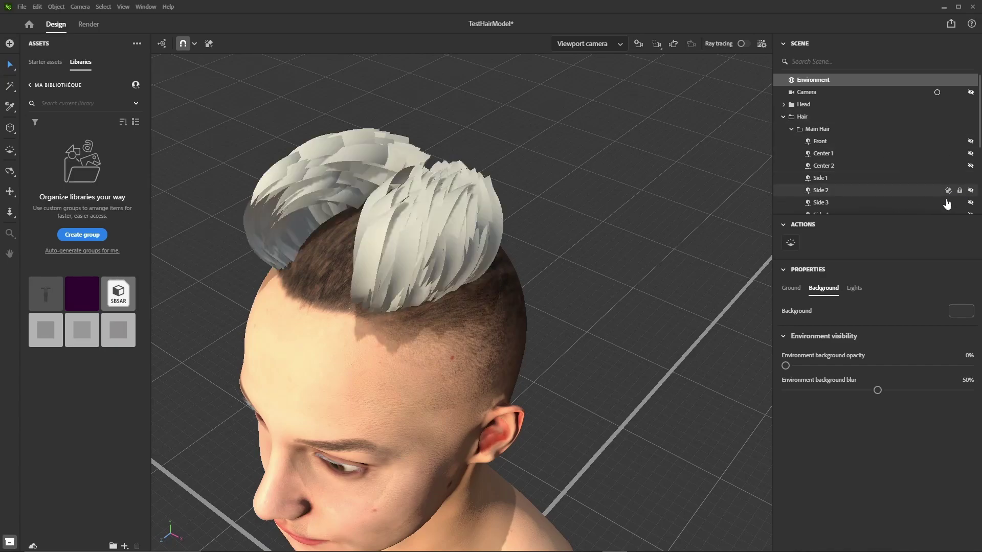
{"action": "right_click_drag", "start_coordinate": [562, 205], "coordinate": [741, 205]}
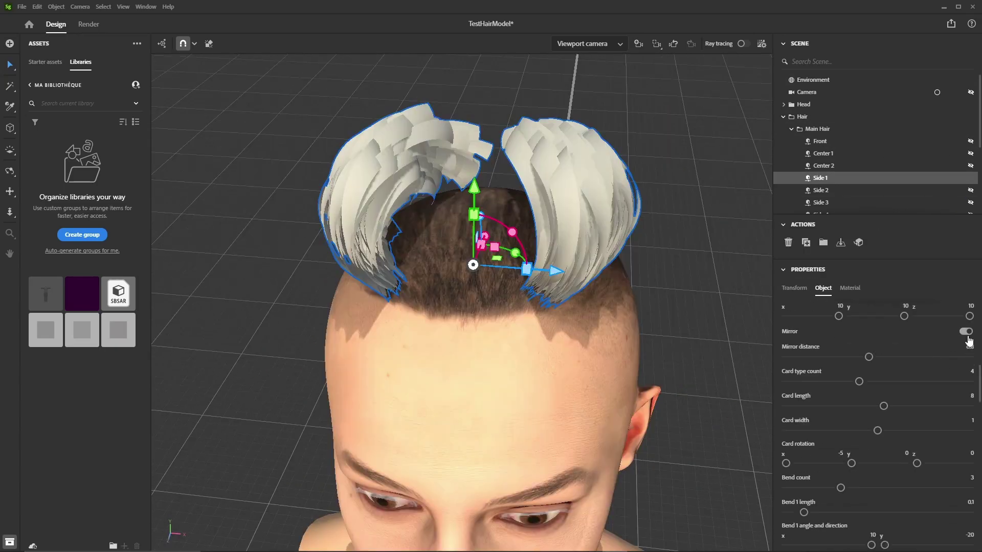
Try the Mirror option and a Mirror distance of 10 on Side 1, and restore the distance to 6.8
{"action": "left_click", "coordinate": [966, 332]}
{"action": "type", "text": "10"}
{"action": "key", "text": "Return"}
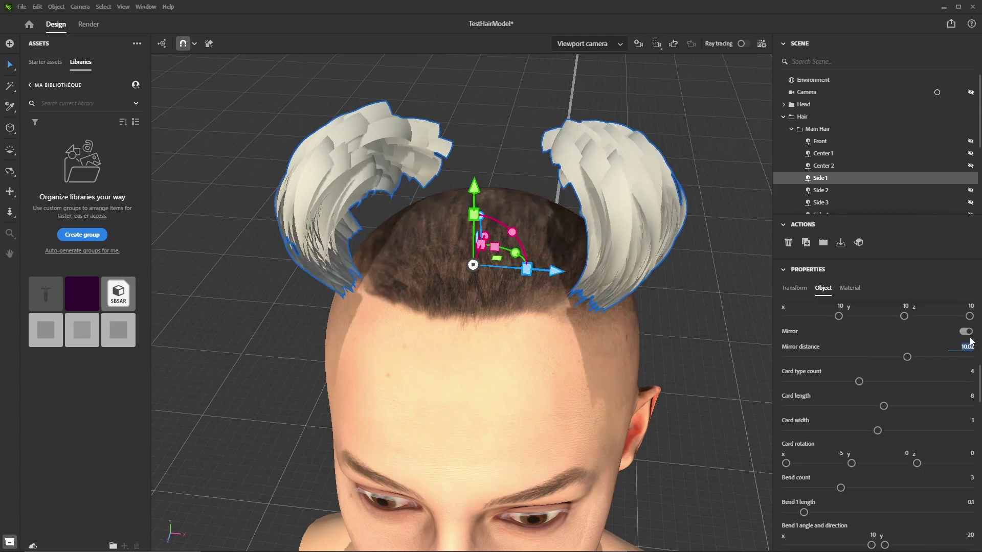
{"action": "key", "text": "Return"}
{"action": "right_click_drag", "start_coordinate": [575, 248], "coordinate": [278, 238]}
{"action": "right_click_drag", "start_coordinate": [438, 305], "coordinate": [478, 307]}
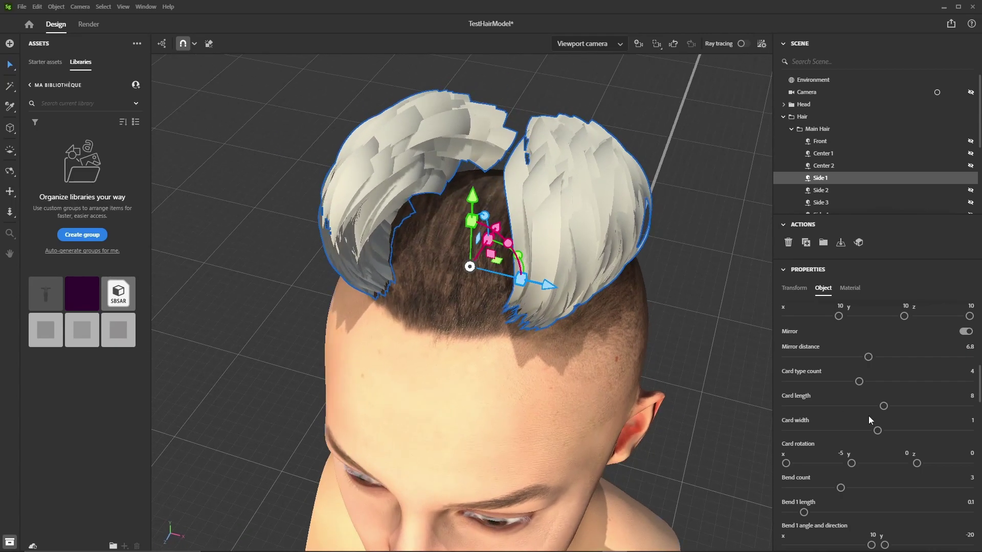
{"action": "left_click_drag", "start_coordinate": [869, 357], "coordinate": [870, 357]}
{"action": "left_click", "coordinate": [966, 348]}
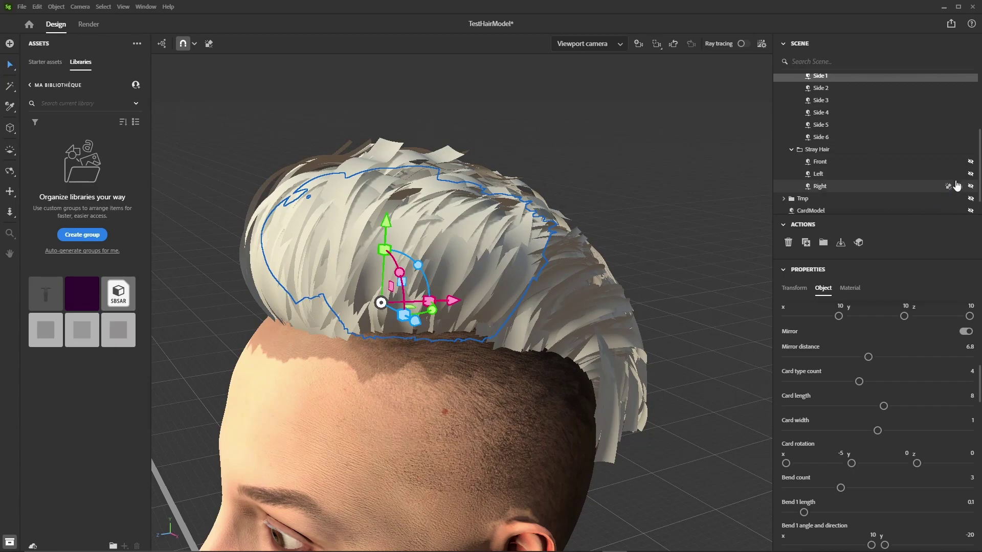
Show the Front piece of the Stray Hair and view the complete hairstyle on the head
{"action": "left_click", "coordinate": [970, 162]}
{"action": "right_click_drag", "start_coordinate": [460, 259], "coordinate": [603, 185]}
{"action": "middle_click_drag", "start_coordinate": [648, 241], "coordinate": [649, 287]}
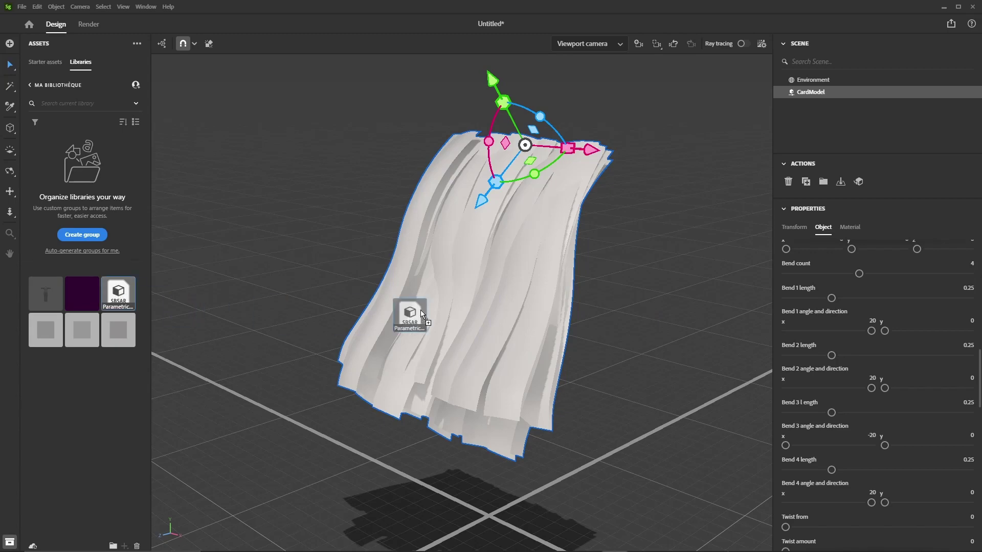
Apply the ParametricHair material to the CardModel in the untitled scene and look through its material settings
{"action": "left_click_drag", "start_coordinate": [422, 314], "coordinate": [495, 271]}
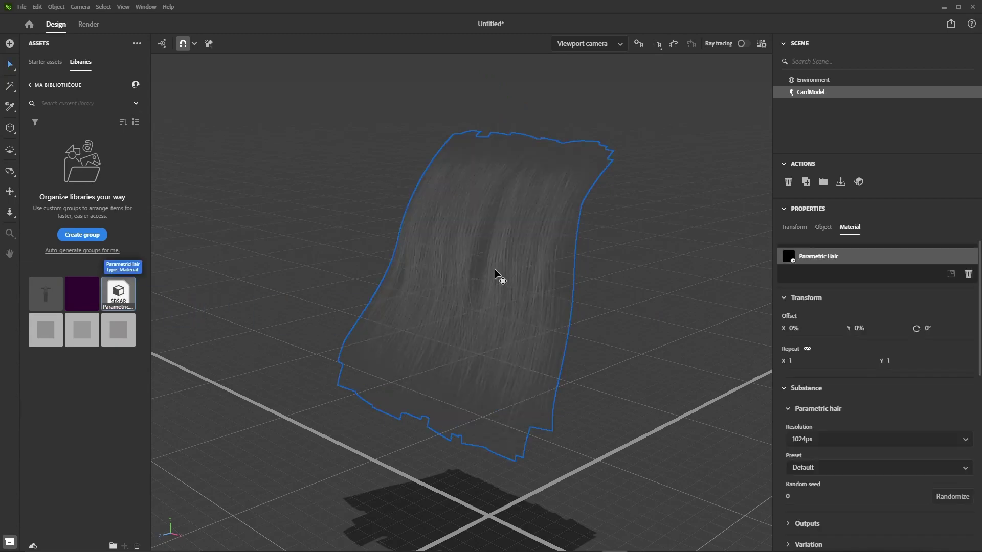
{"action": "scroll", "coordinate": [869, 356], "scroll_direction": "down", "scroll_amount": 3}
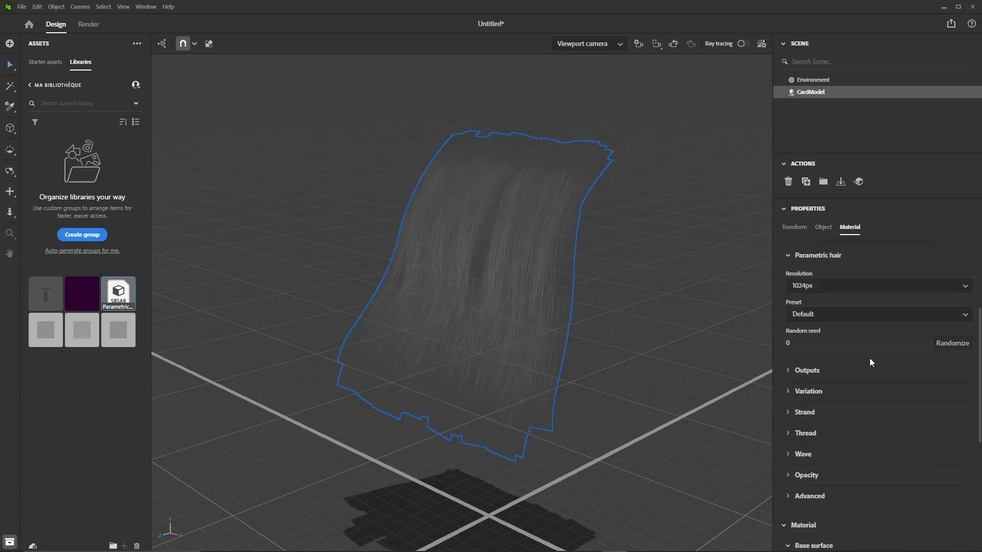
{"action": "scroll", "coordinate": [775, 302], "scroll_direction": "up", "scroll_amount": 1}
{"action": "scroll", "coordinate": [827, 324], "scroll_direction": "down", "scroll_amount": 2}
{"action": "scroll", "coordinate": [827, 326], "scroll_direction": "down", "scroll_amount": 4}
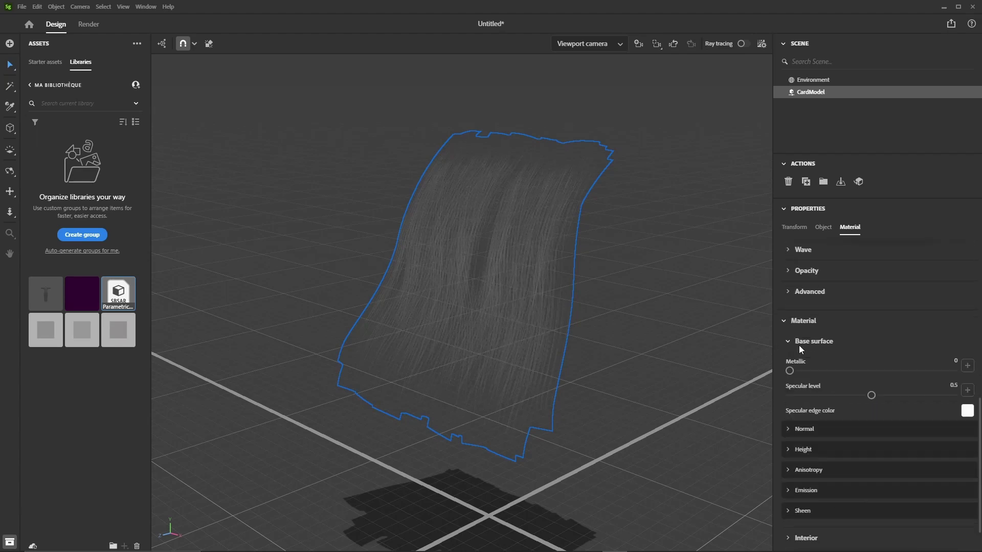
{"action": "scroll", "coordinate": [799, 347], "scroll_direction": "up", "scroll_amount": 2}
Set the CardModel's Output to 1, turn on ray tracing and view the single card up close
{"action": "left_click", "coordinate": [823, 228]}
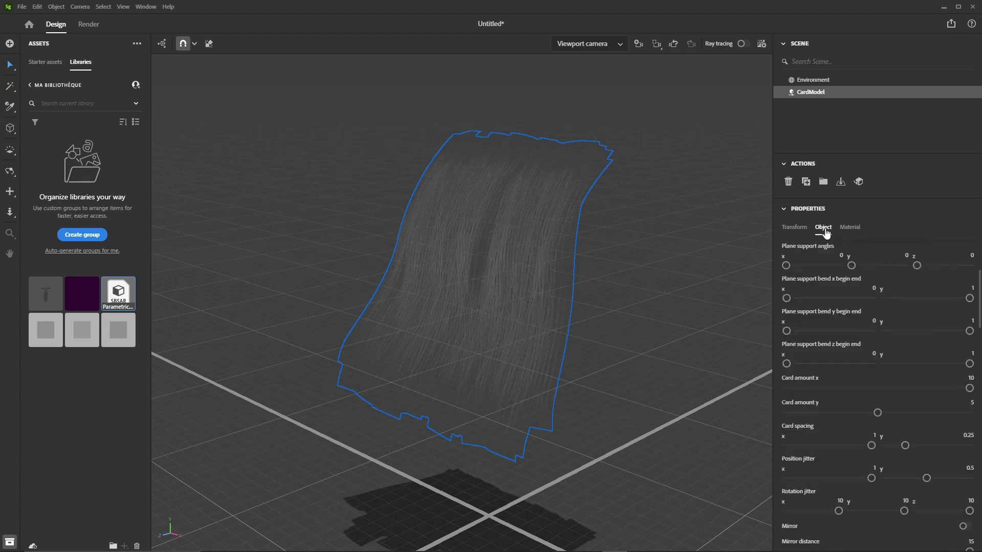
{"action": "scroll", "coordinate": [852, 337], "scroll_direction": "up", "scroll_amount": 3}
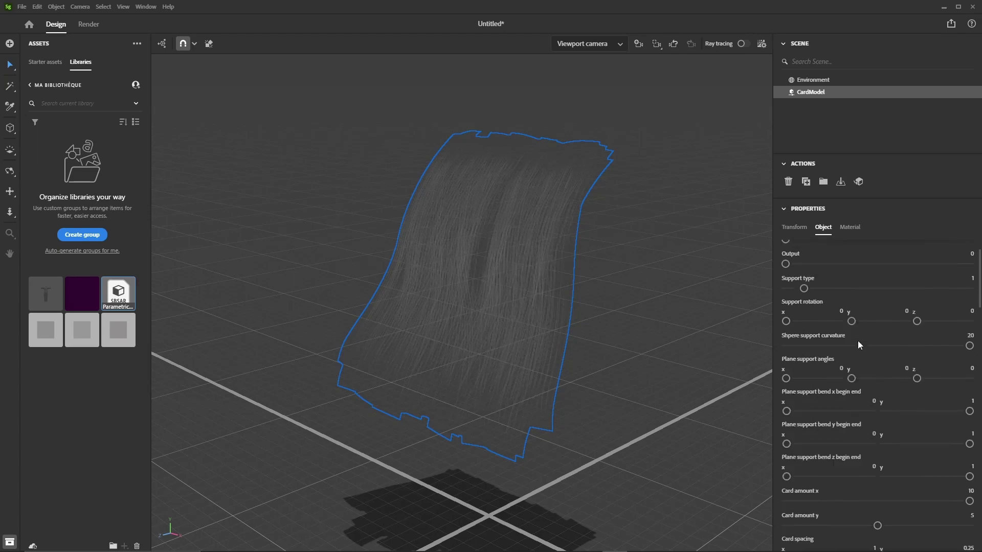
{"action": "type", "text": "1"}
{"action": "key", "text": "Return"}
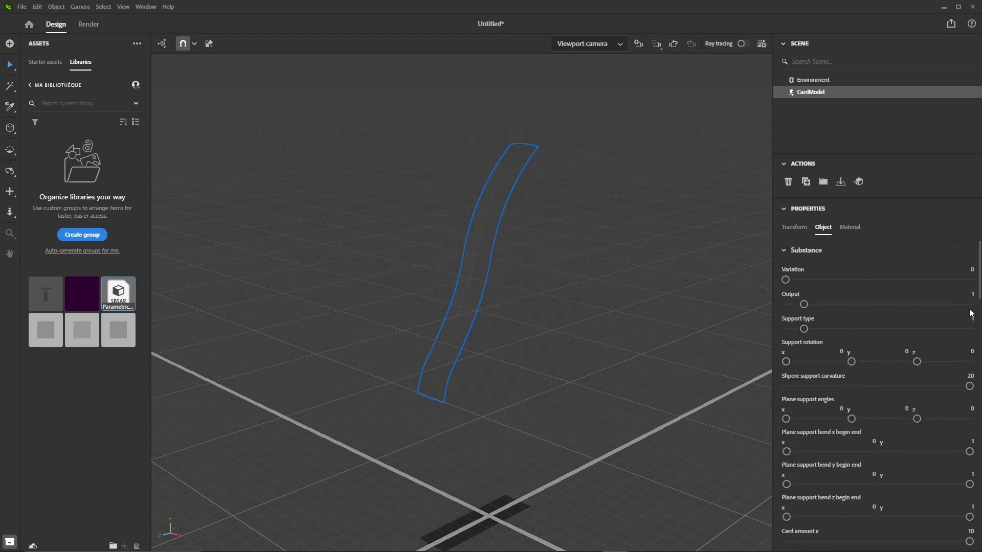
{"action": "scroll", "coordinate": [446, 180], "scroll_direction": "up", "scroll_amount": 3}
{"action": "mouse_move", "coordinate": [445, 180]}
{"action": "right_mouse_down"}
{"action": "mouse_move", "coordinate": [512, 195]}
{"action": "mouse_move", "coordinate": [490, 216]}
{"action": "right_mouse_up"}
{"action": "left_click", "coordinate": [745, 44]}
{"action": "scroll", "coordinate": [496, 220], "scroll_direction": "up", "scroll_amount": 3}
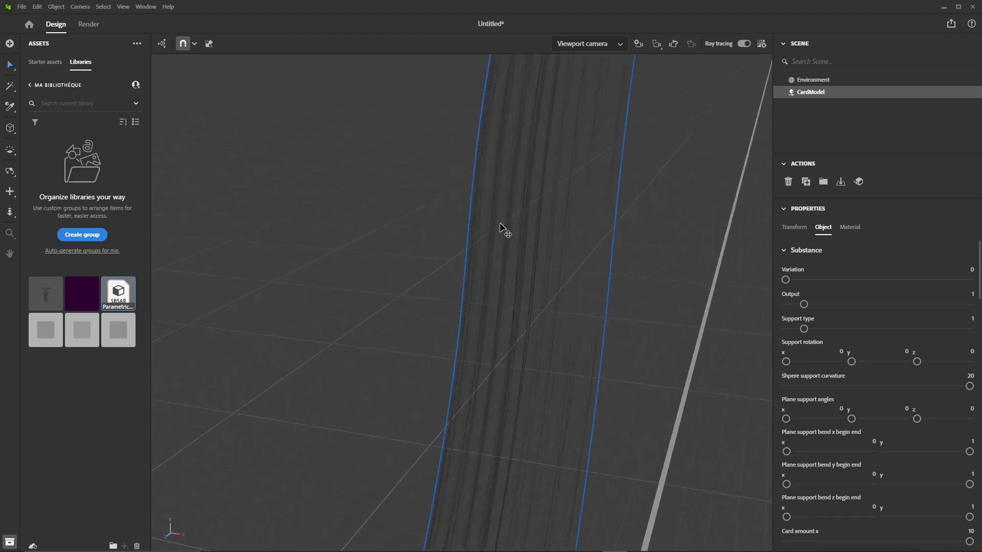
Set the Card 1 uv scale x to 0.12 and shift the Card 1 uv pos x to another strand of the texture
{"action": "scroll", "coordinate": [514, 230], "scroll_direction": "down", "scroll_amount": 3}
{"action": "scroll", "coordinate": [869, 358], "scroll_direction": "down", "scroll_amount": 5}
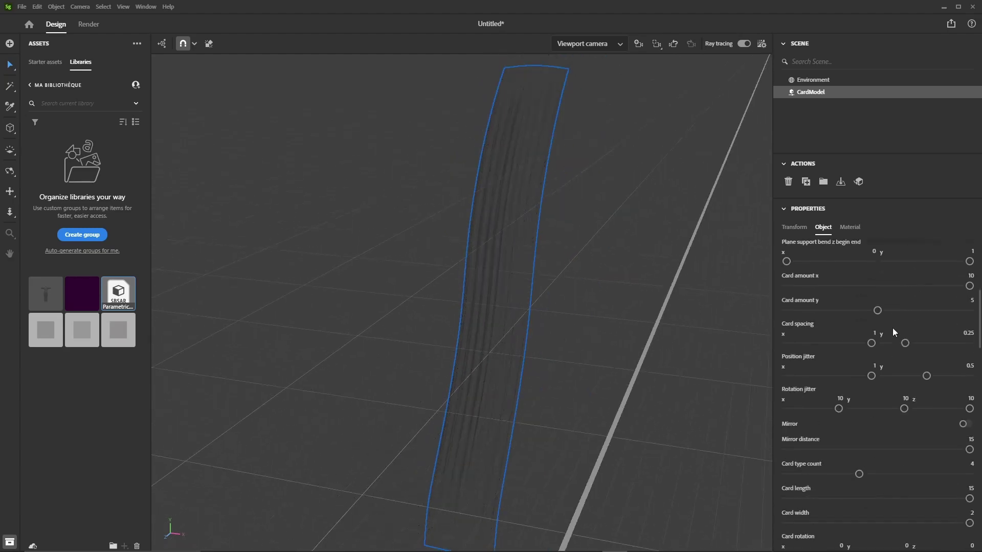
{"action": "scroll", "coordinate": [893, 330], "scroll_direction": "down", "scroll_amount": 5}
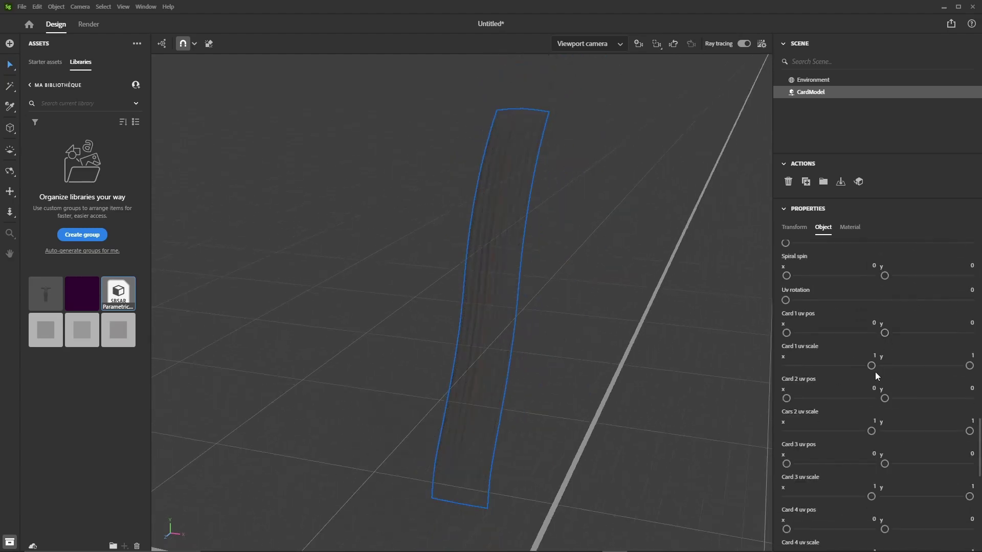
{"action": "type", "text": "0.12"}
{"action": "key", "text": "Return"}
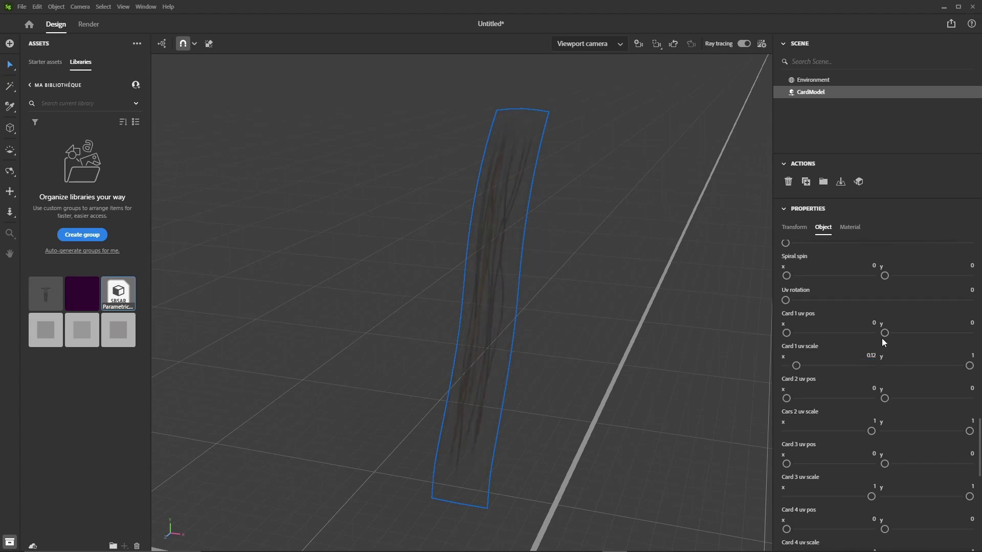
{"action": "left_click_drag", "start_coordinate": [874, 325], "coordinate": [876, 325]}
{"action": "left_click_drag", "start_coordinate": [787, 333], "coordinate": [805, 332]}
Set the CardModel's Output to 0 and view the full set of textured cards from a lower angle
{"action": "scroll", "coordinate": [877, 394], "scroll_direction": "up", "scroll_amount": 15}
{"action": "left_click", "coordinate": [961, 294]}
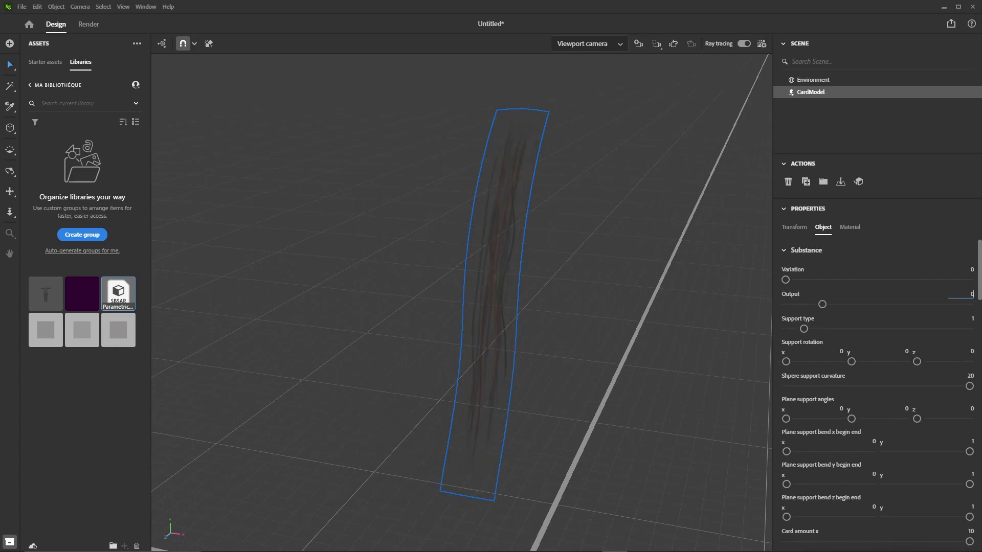
{"action": "type", "text": "0"}
{"action": "key", "text": "Return"}
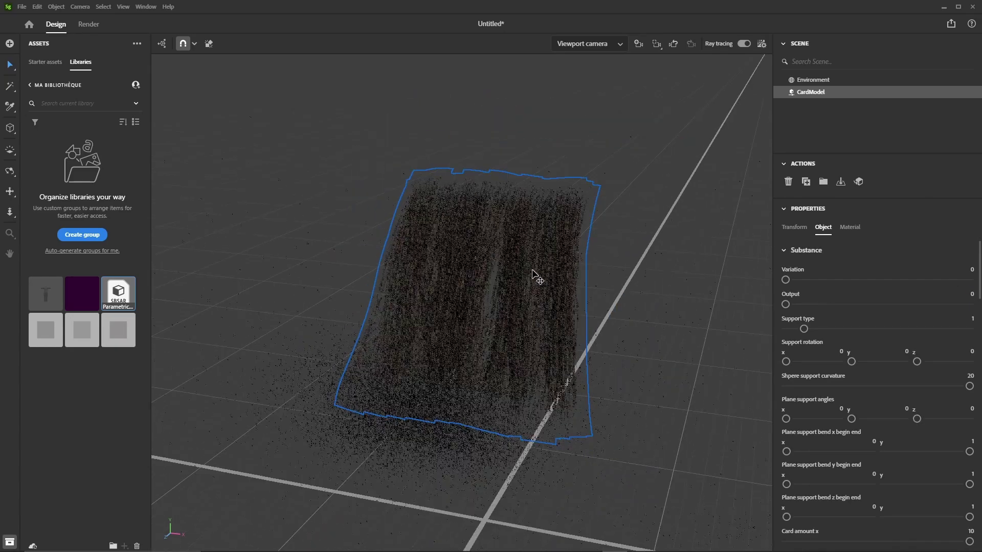
{"action": "right_click_drag", "start_coordinate": [532, 271], "coordinate": [511, 227]}
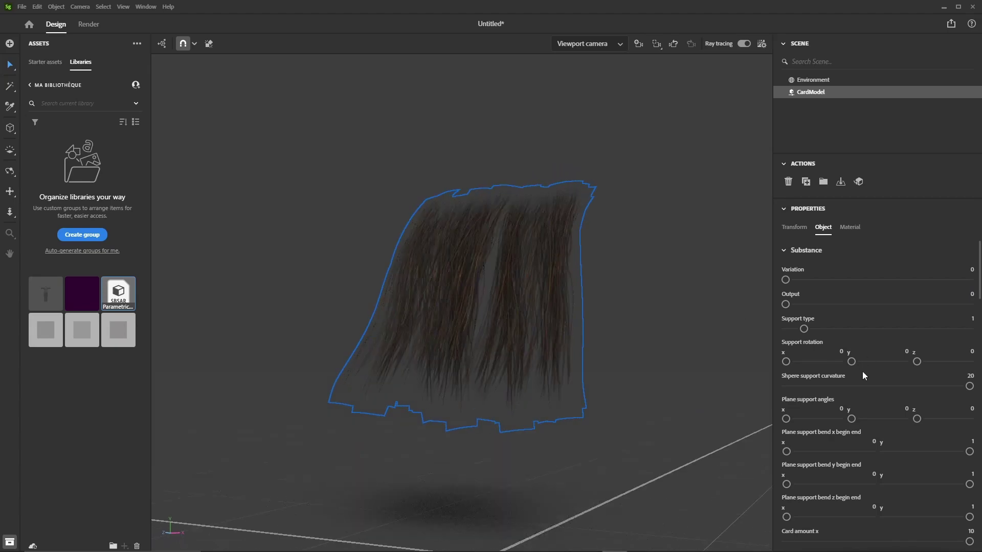
Set the CardModel's Card amount x to 20 and its Card spacing x to 0.3
{"action": "scroll", "coordinate": [862, 372], "scroll_direction": "down", "scroll_amount": 3}
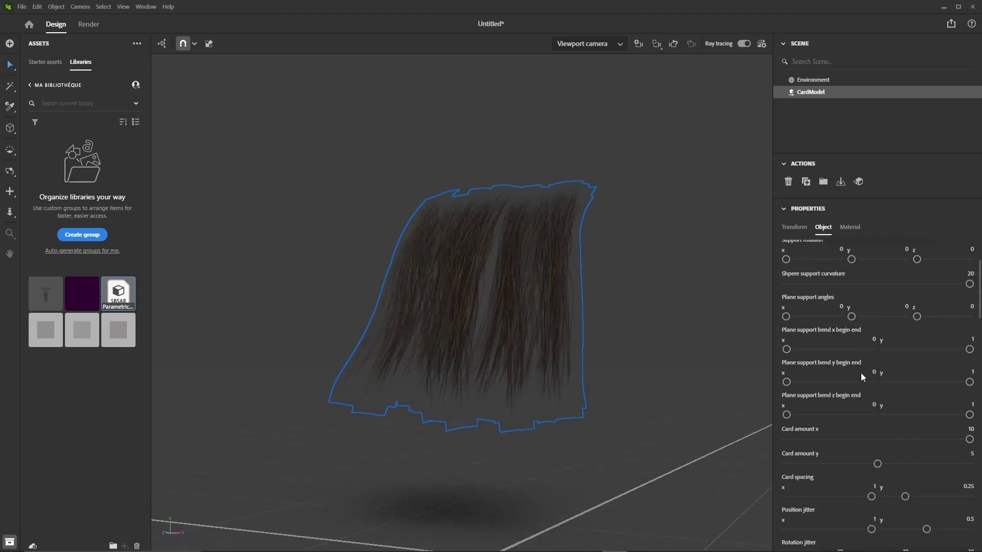
{"action": "left_click", "coordinate": [969, 429]}
{"action": "key", "text": "Return"}
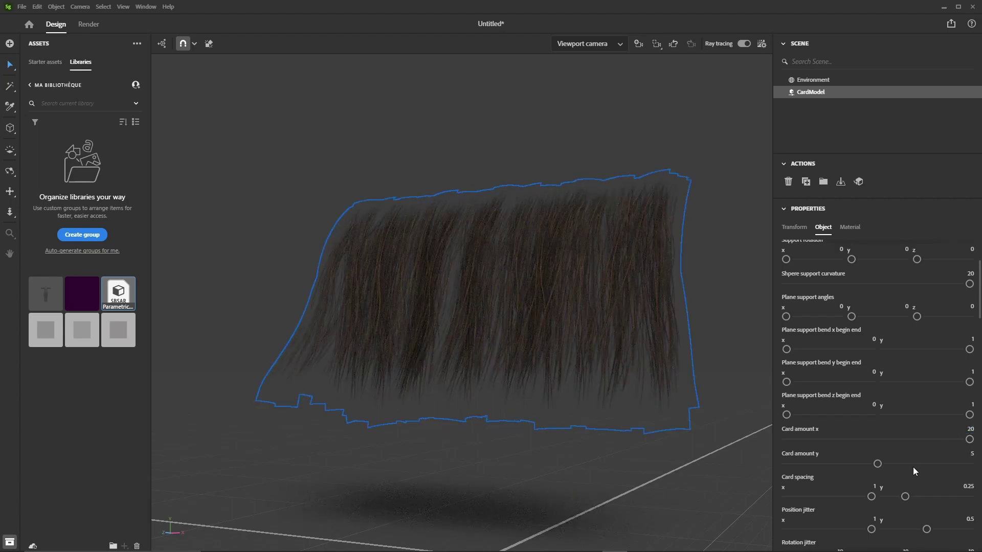
{"action": "scroll", "coordinate": [915, 471], "scroll_direction": "down", "scroll_amount": 3}
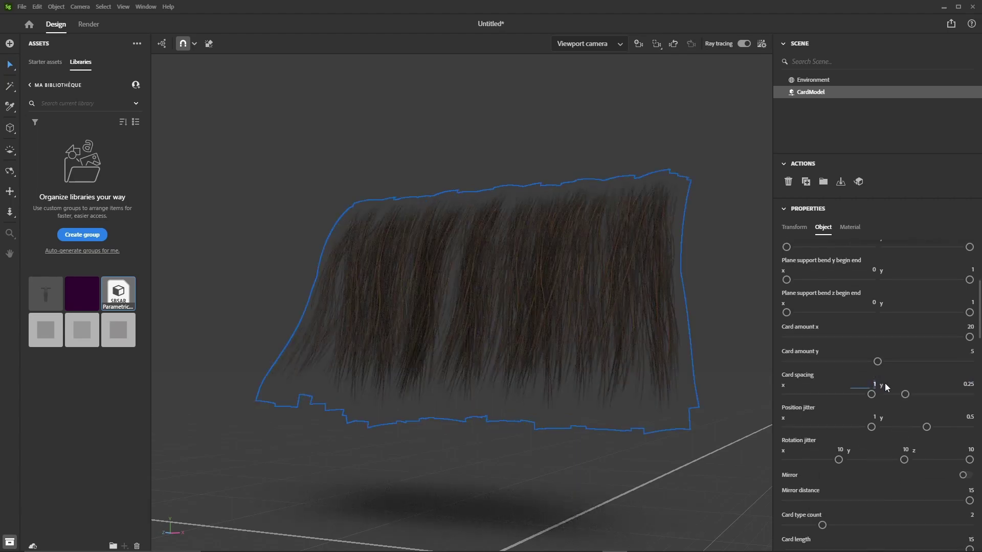
{"action": "type", "text": "0.3"}
{"action": "key", "text": "Return"}
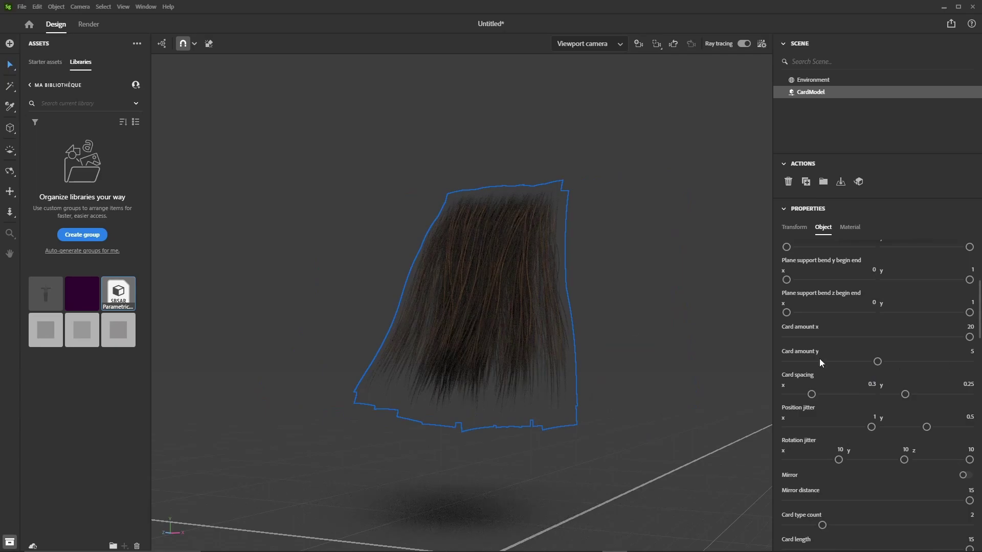
{"action": "left_click_drag", "start_coordinate": [490, 273], "coordinate": [572, 263], "text": "alt"}
{"action": "scroll", "coordinate": [423, 225], "scroll_direction": "up", "scroll_amount": 3}
{"action": "scroll", "coordinate": [572, 266], "scroll_direction": "down", "scroll_amount": 5}
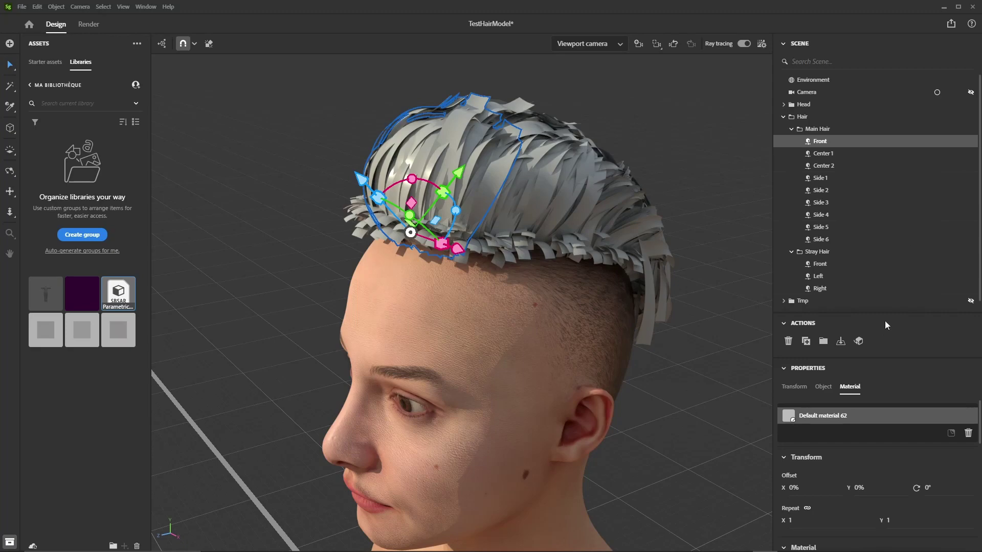
Apply the Parametric hair material from the library to the whole Hair group in the TestHairModel scene
{"action": "mouse_move", "coordinate": [889, 312]}
{"action": "left_mouse_down"}
{"action": "mouse_move", "coordinate": [896, 341]}
{"action": "mouse_move", "coordinate": [894, 313]}
{"action": "left_mouse_up"}
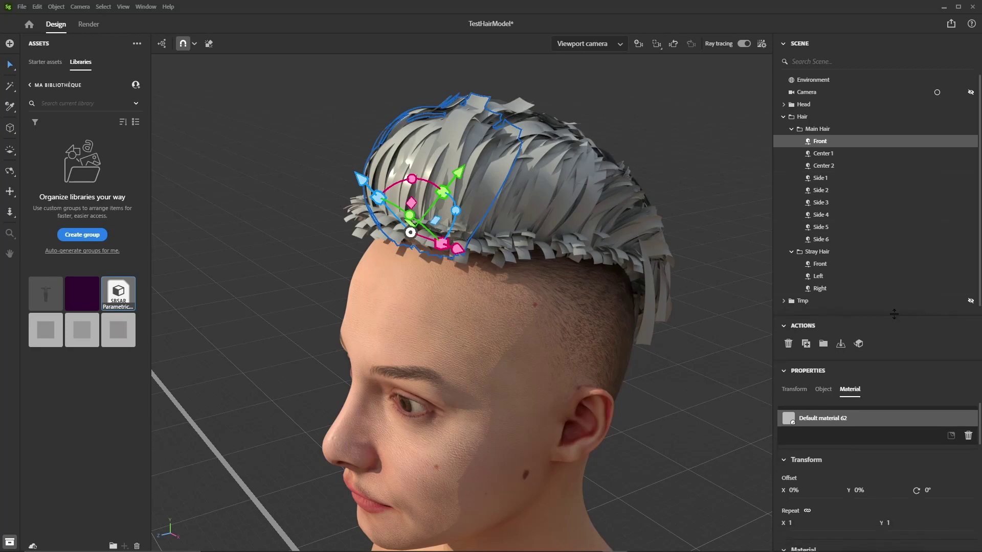
{"action": "left_click", "coordinate": [822, 121]}
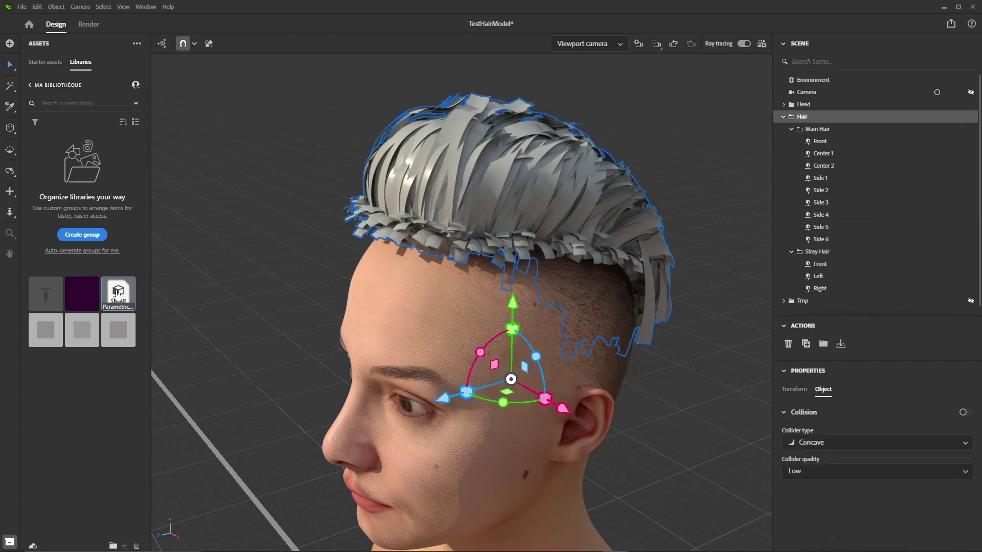
{"action": "left_click_drag", "start_coordinate": [119, 293], "coordinate": [821, 124]}
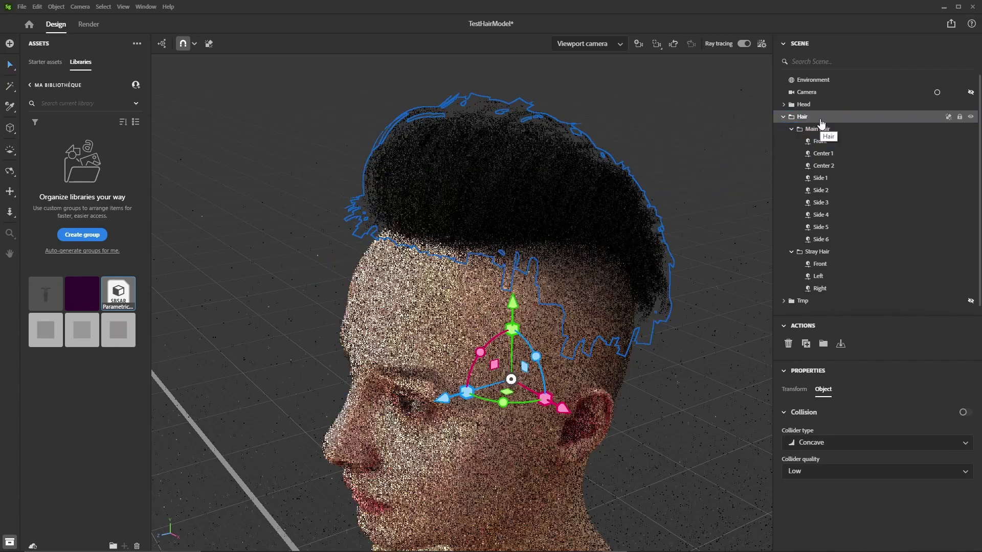
Turn on the Color Map, Normal Map and Roughness Map outputs in the hair material of the Front model
{"action": "left_click", "coordinate": [851, 143]}
{"action": "left_click_drag", "start_coordinate": [889, 362], "coordinate": [898, 231]}
{"action": "scroll", "coordinate": [882, 401], "scroll_direction": "down", "scroll_amount": 3}
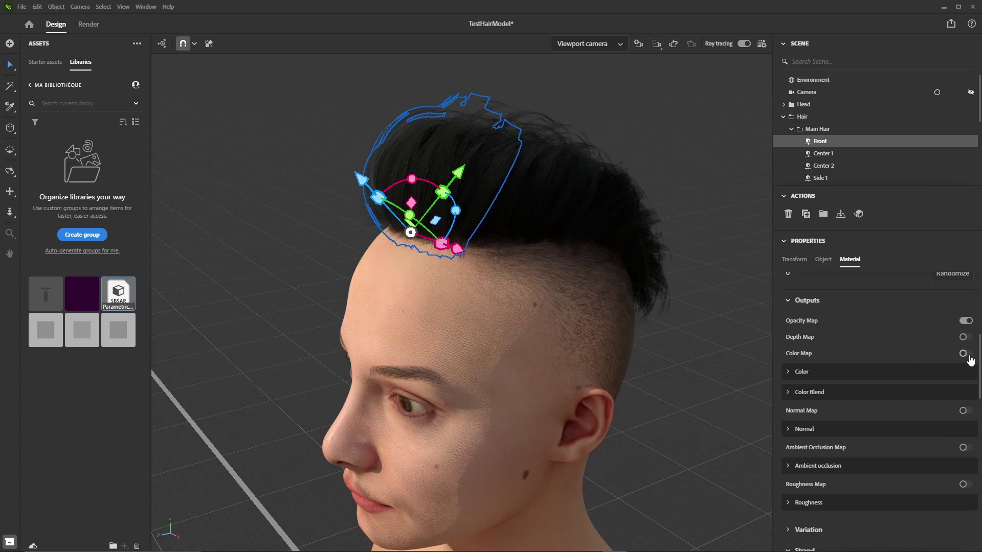
{"action": "left_click", "coordinate": [787, 430]}
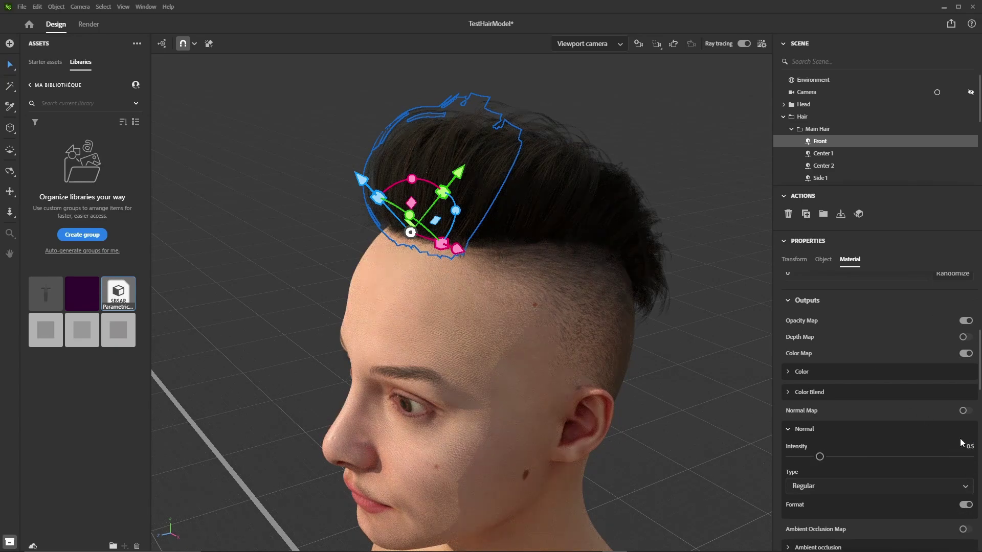
{"action": "left_click", "coordinate": [963, 410]}
{"action": "scroll", "coordinate": [948, 419], "scroll_direction": "down", "scroll_amount": 2}
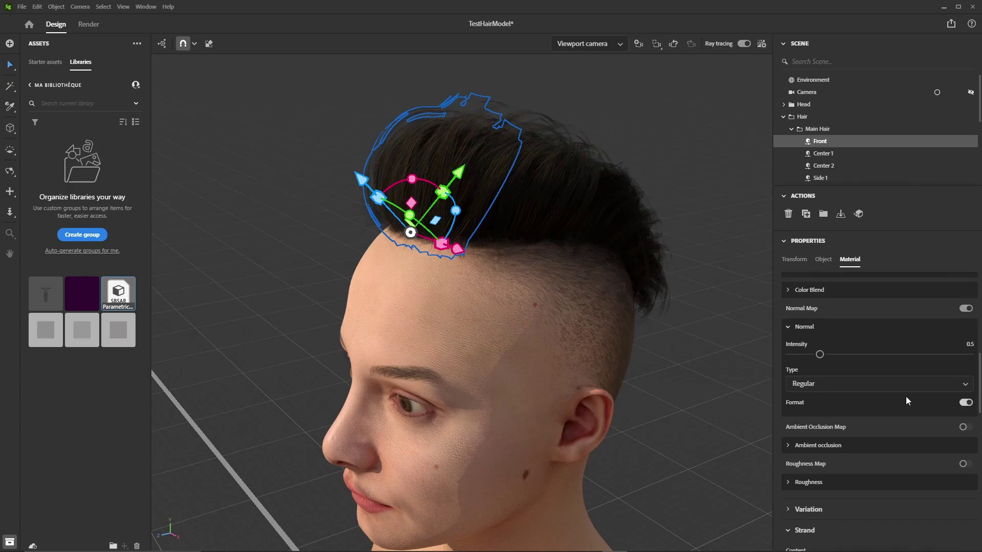
{"action": "scroll", "coordinate": [905, 401], "scroll_direction": "up", "scroll_amount": 1}
{"action": "left_click", "coordinate": [816, 431]}
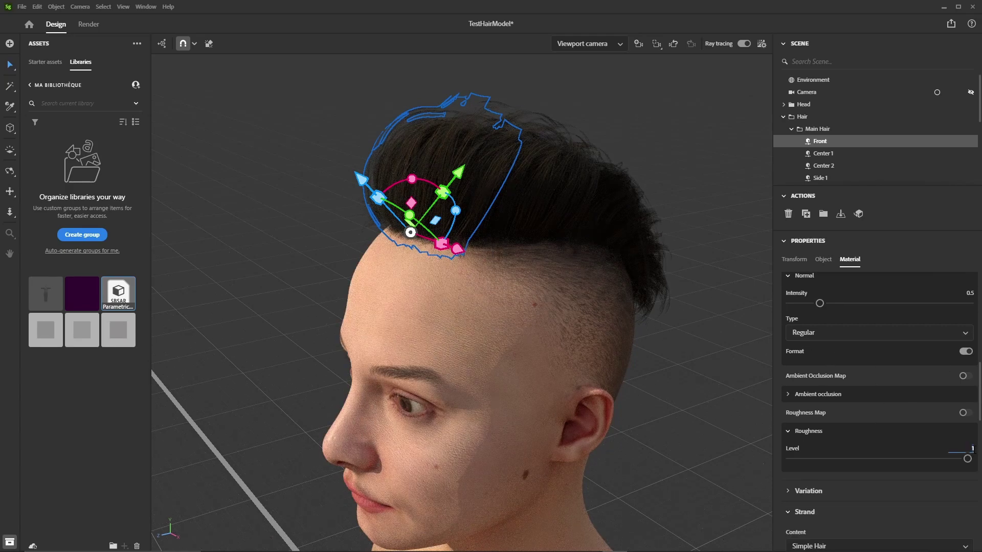
{"action": "left_click", "coordinate": [965, 413]}
{"action": "scroll", "coordinate": [915, 394], "scroll_direction": "up", "scroll_amount": 5}
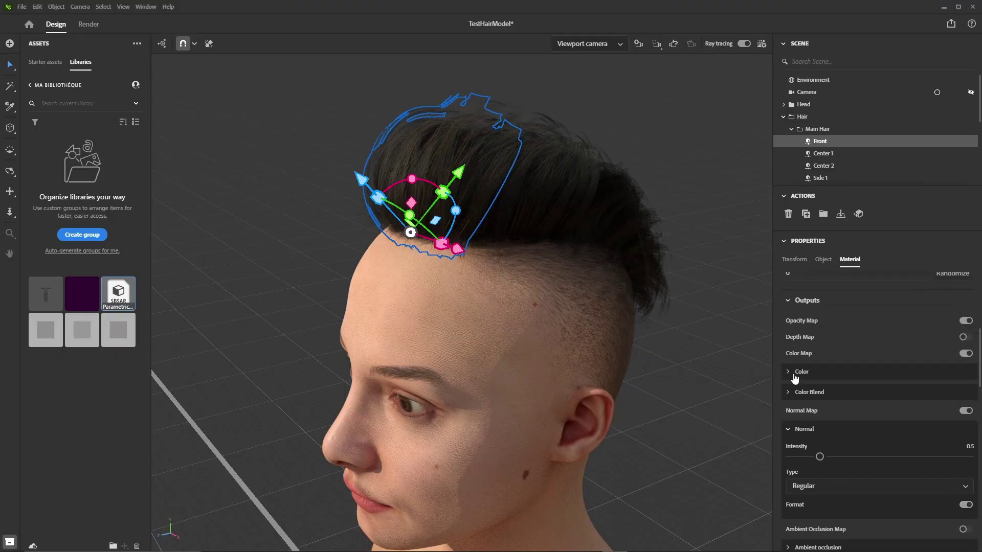
Change the hair material's Color to a dark orange and check the hairstyle up close
{"action": "left_click", "coordinate": [798, 372]}
{"action": "left_click", "coordinate": [967, 391]}
{"action": "left_click", "coordinate": [946, 341]}
{"action": "left_click", "coordinate": [968, 297]}
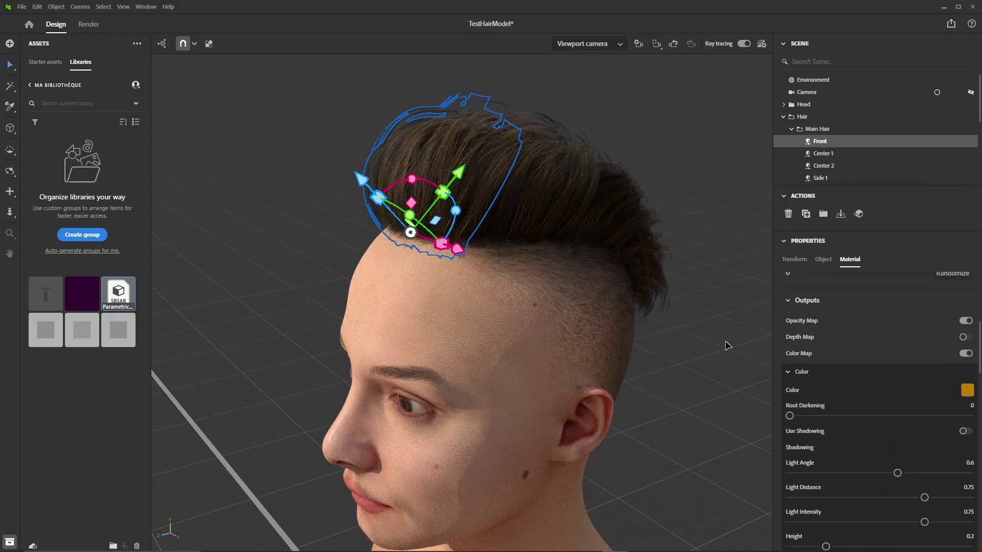
{"action": "left_click", "coordinate": [725, 344]}
{"action": "right_click_drag", "start_coordinate": [651, 342], "coordinate": [654, 266]}
{"action": "left_click_drag", "start_coordinate": [656, 270], "coordinate": [500, 274], "text": "alt"}
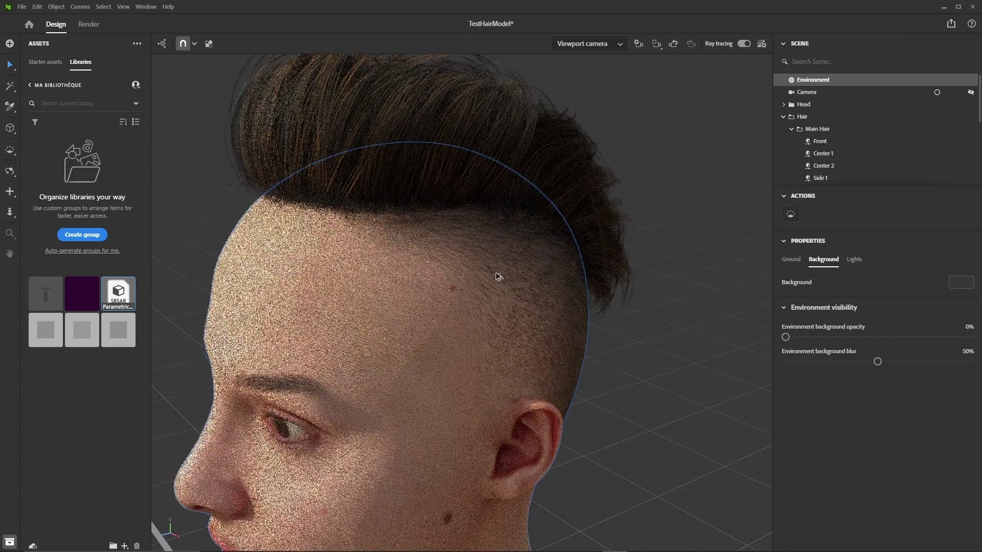
Set the Wave Amount to 0.1 and its Width Base to 0.5 in the Front hair's material
{"action": "left_click", "coordinate": [861, 142]}
{"action": "scroll", "coordinate": [787, 378], "scroll_direction": "down", "scroll_amount": 15}
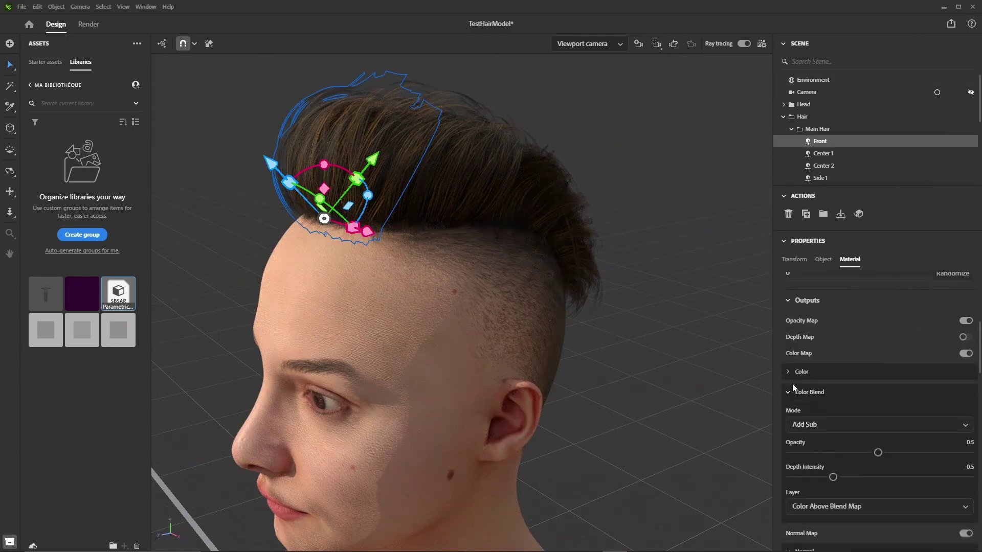
{"action": "type", "text": "1"}
{"action": "key", "text": "Return"}
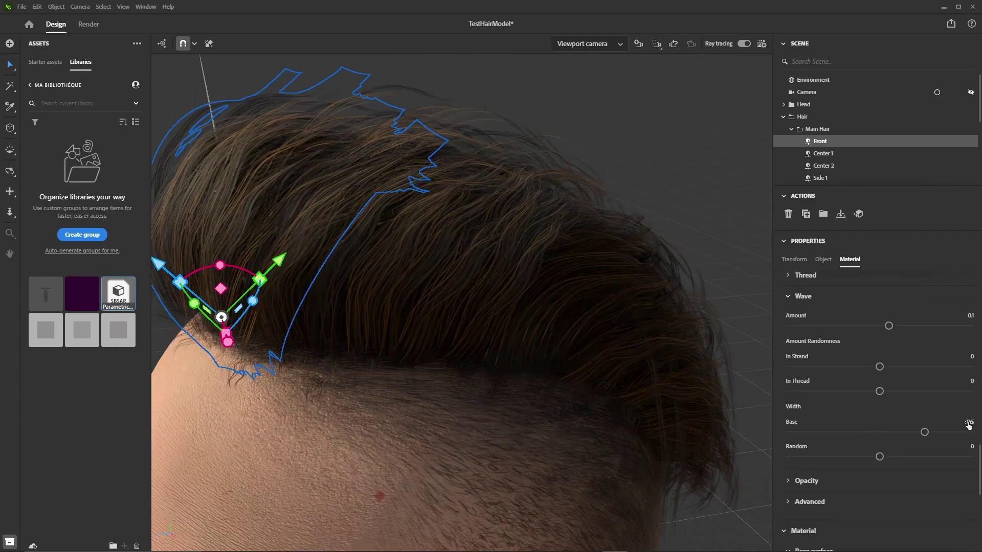
{"action": "scroll", "coordinate": [938, 407], "scroll_direction": "down", "scroll_amount": 1}
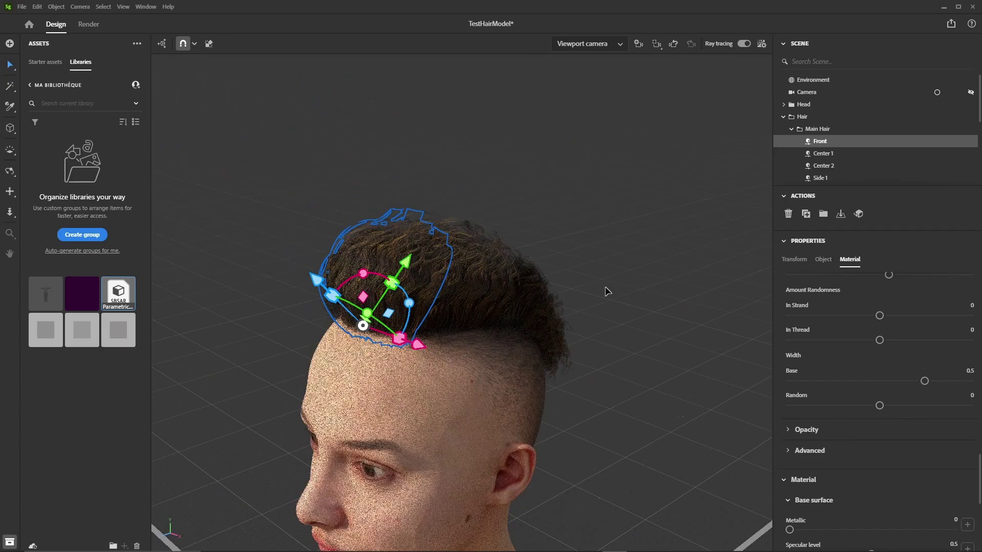
{"action": "left_click", "coordinate": [607, 291]}
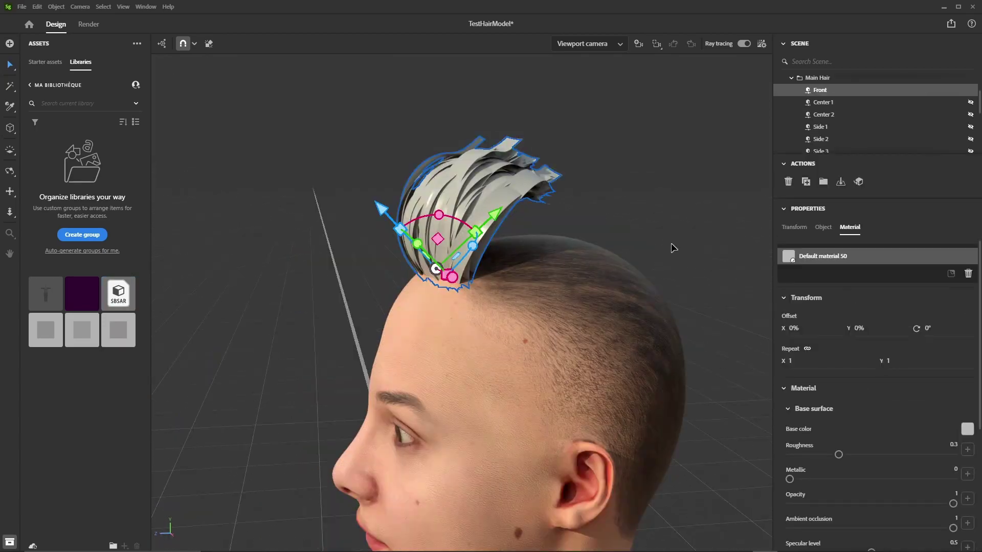
Replace the default material of the isolated Front hair model with the Parametric hair material from the library
{"action": "left_click_drag", "start_coordinate": [119, 293], "coordinate": [828, 259]}
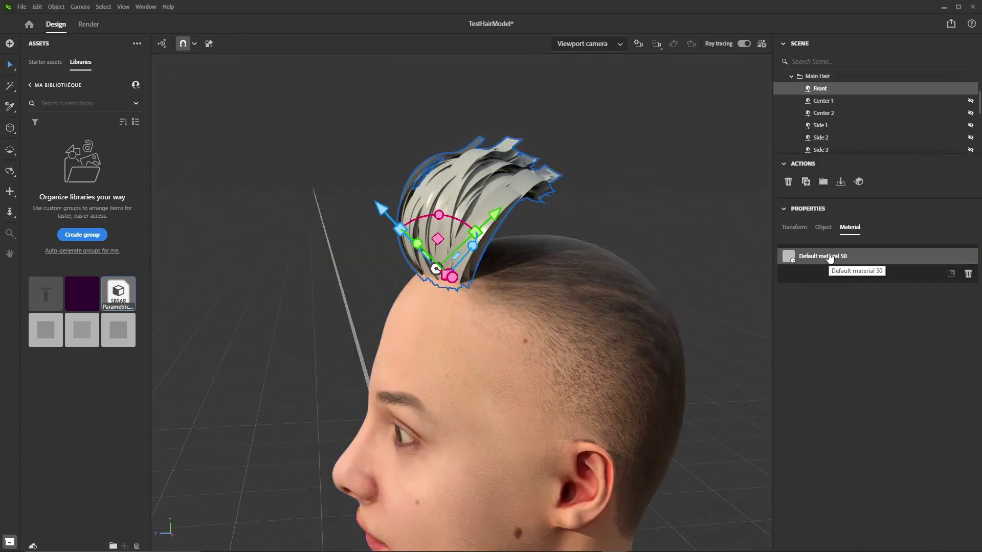
{"action": "left_click", "coordinate": [783, 389]}
{"action": "scroll", "coordinate": [881, 390], "scroll_direction": "down", "scroll_amount": 2}
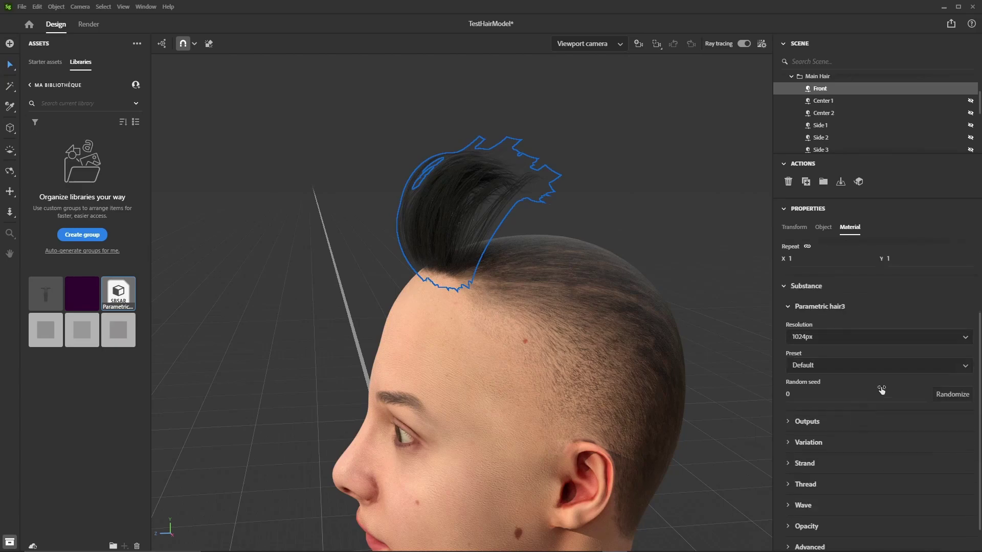
Turn on the Color, Normal and Roughness Map outputs, with Normal Intensity 0.7 and Roughness Level 0.7
{"action": "left_click", "coordinate": [807, 422]}
{"action": "left_click", "coordinate": [966, 373]}
{"action": "scroll", "coordinate": [971, 383], "scroll_direction": "down", "scroll_amount": 3}
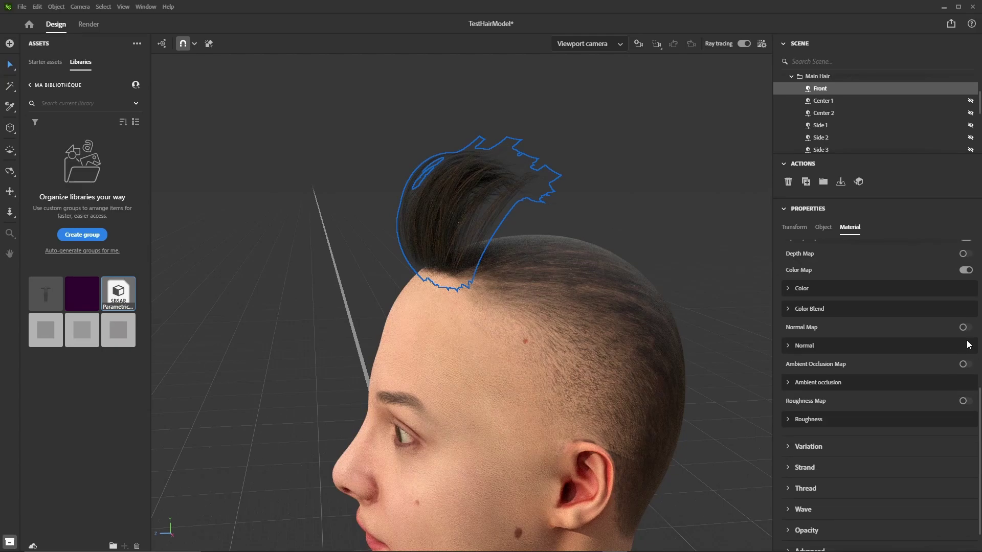
{"action": "left_click", "coordinate": [965, 403]}
{"action": "left_click", "coordinate": [791, 419]}
{"action": "left_click", "coordinate": [921, 345]}
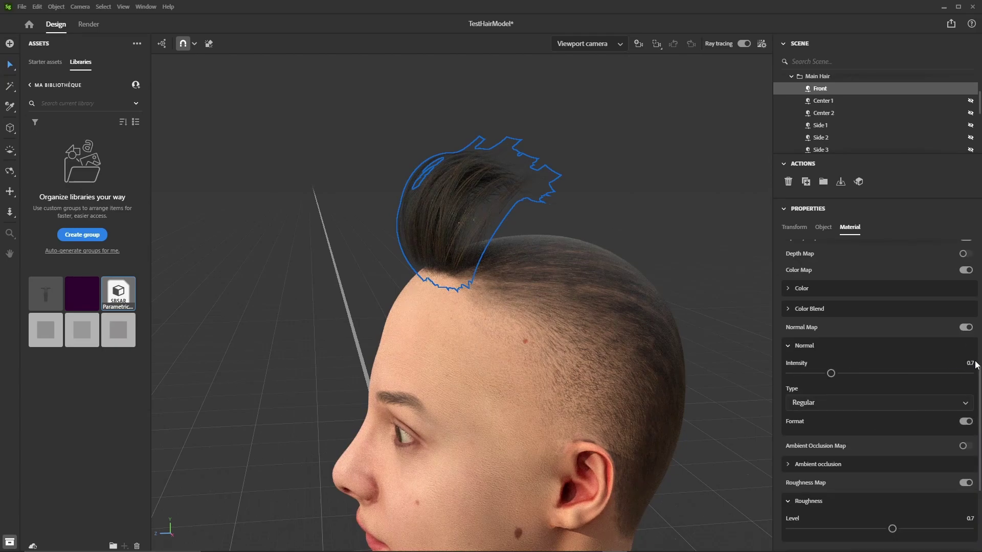
Change the Front hair material's Color to a dark orange
{"action": "left_click", "coordinate": [962, 292]}
{"action": "left_click", "coordinate": [967, 309]}
{"action": "mouse_move", "coordinate": [949, 270]}
{"action": "left_mouse_down"}
{"action": "mouse_move", "coordinate": [947, 259]}
{"action": "mouse_move", "coordinate": [949, 267]}
{"action": "left_mouse_up"}
{"action": "left_click", "coordinate": [970, 221]}
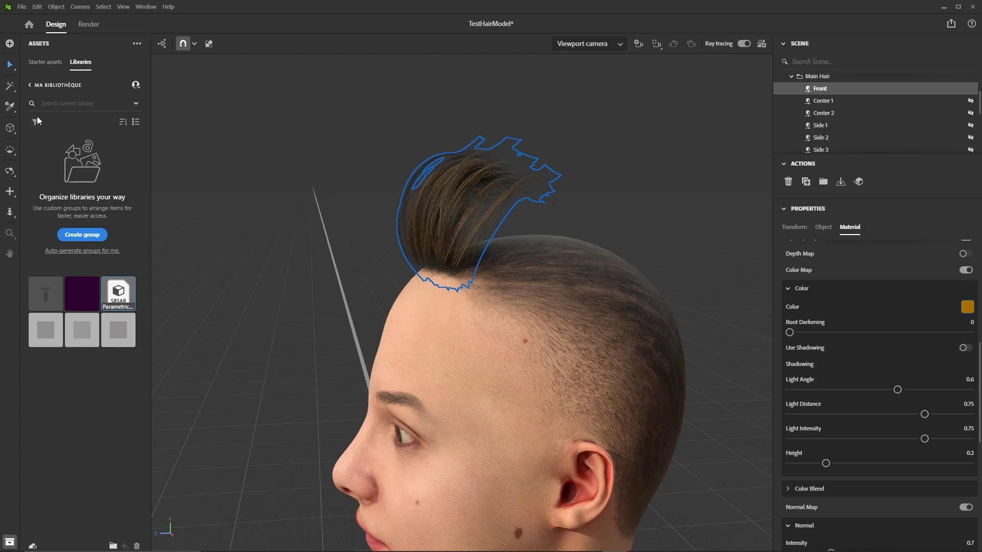
Sample the hair material from Front, hide that model, show Center 1 and apply the sampled material to it
{"action": "left_click", "coordinate": [10, 107]}
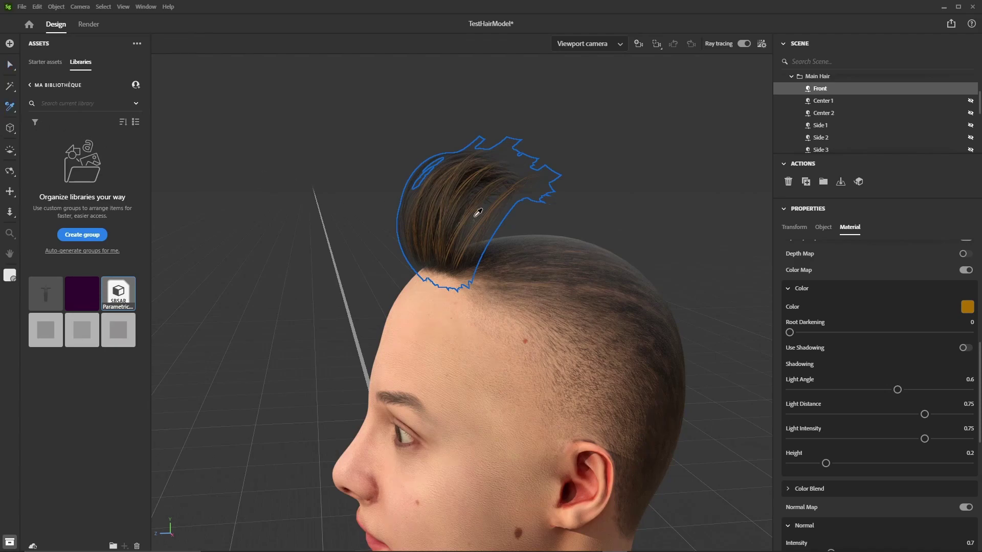
{"action": "left_click", "coordinate": [442, 197]}
{"action": "left_click_drag", "start_coordinate": [823, 101], "coordinate": [827, 116]}
{"action": "left_click", "coordinate": [971, 90]}
{"action": "left_click", "coordinate": [970, 113]}
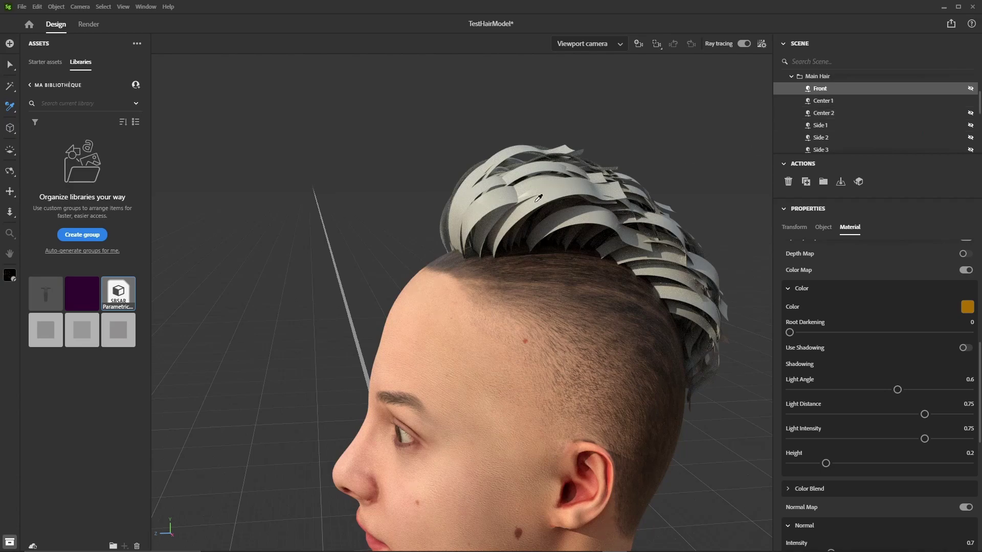
{"action": "left_click", "coordinate": [545, 189]}
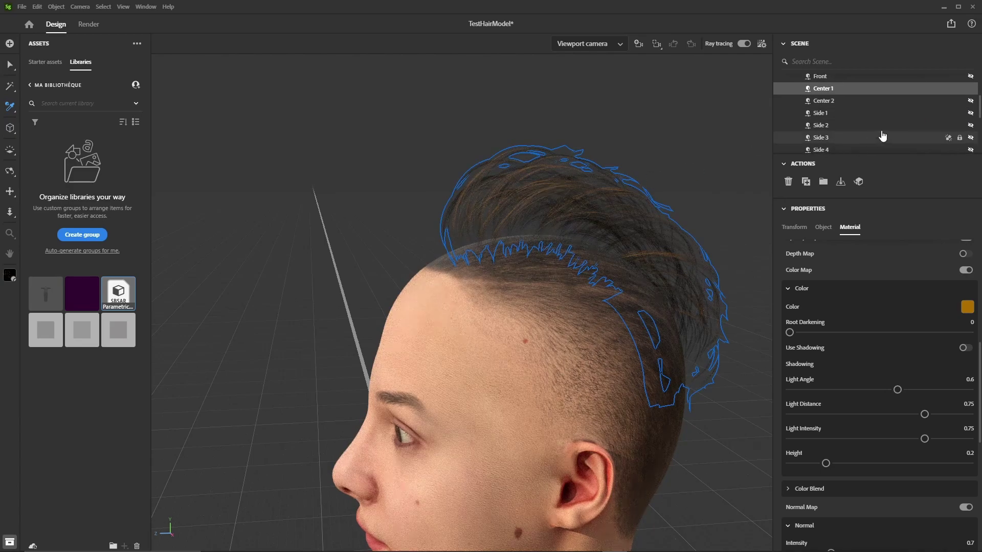
{"action": "left_click", "coordinate": [970, 89]}
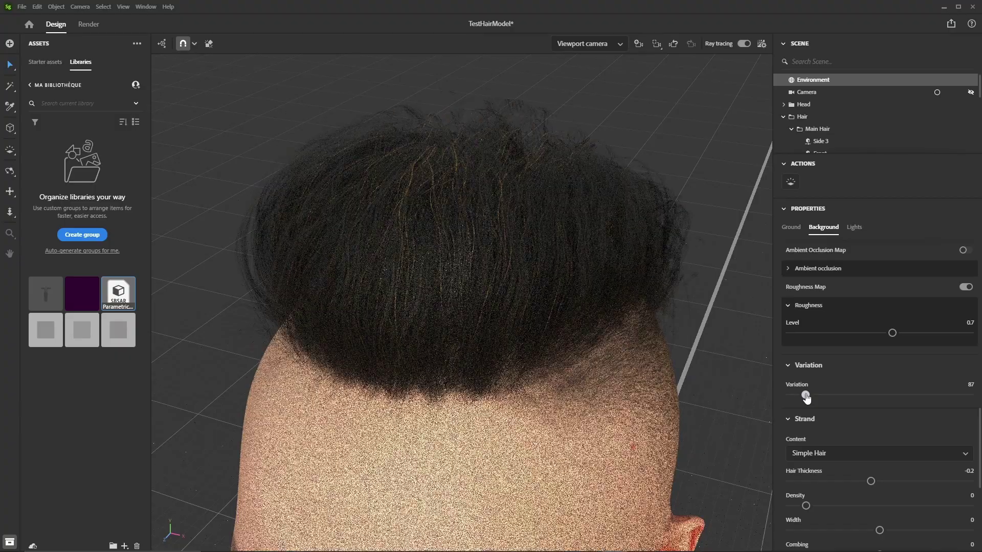
Set the hair material's Variation to 161 and view the hairstyle through another camera
{"action": "left_click_drag", "start_coordinate": [806, 396], "coordinate": [819, 397]}
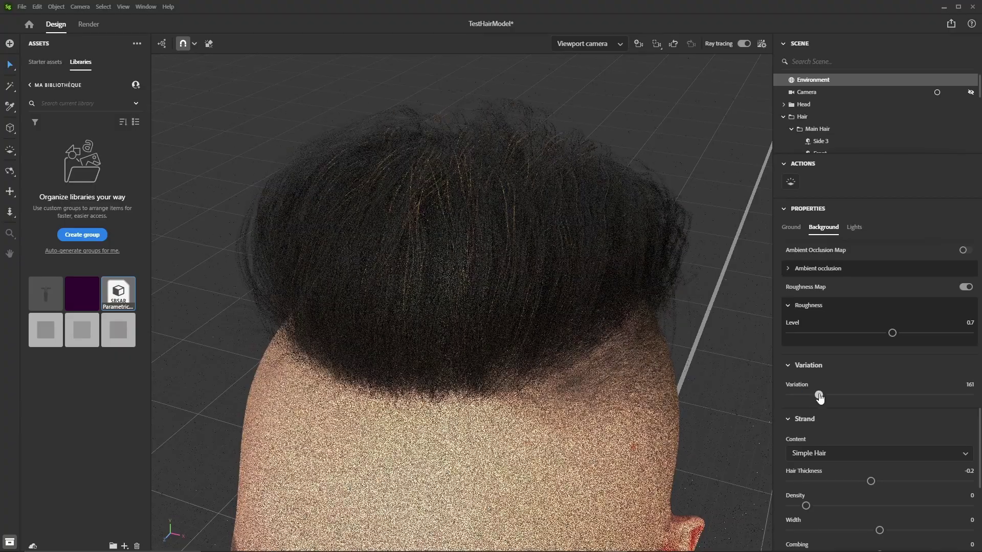
{"action": "right_click_drag", "start_coordinate": [712, 342], "coordinate": [710, 234]}
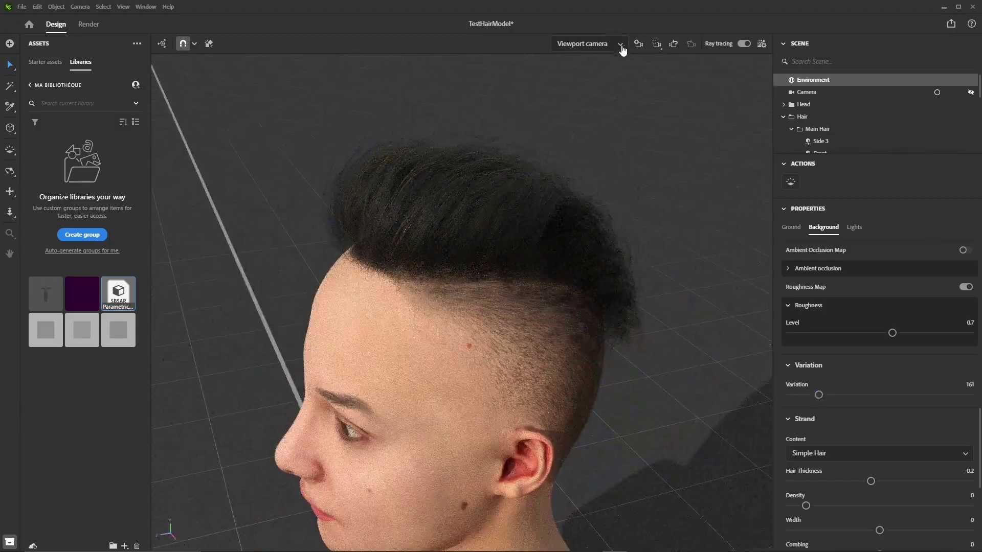
{"action": "left_click", "coordinate": [619, 44]}
{"action": "left_click", "coordinate": [609, 81]}
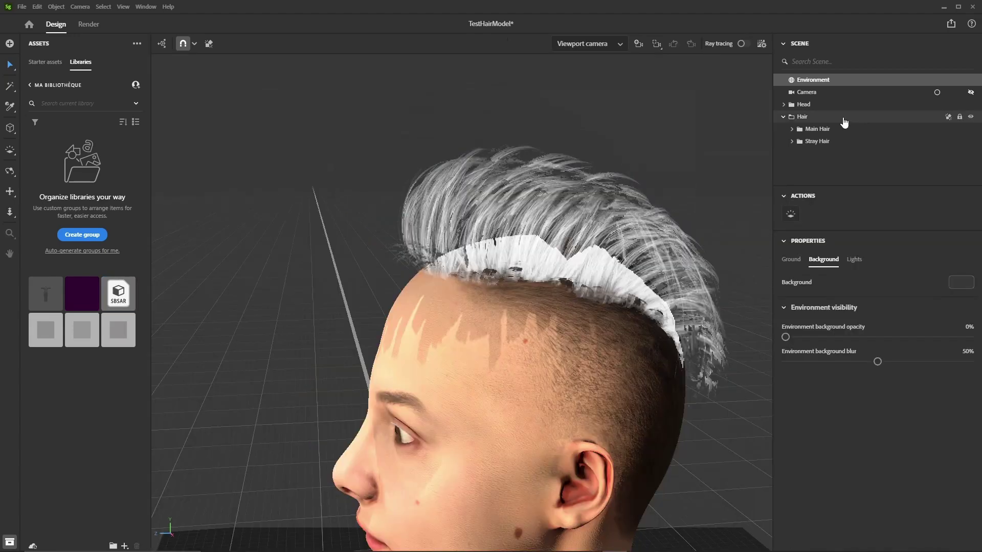
Select the Hair group and set the format to OBJ for exporting the selected models
{"action": "left_click", "coordinate": [843, 117]}
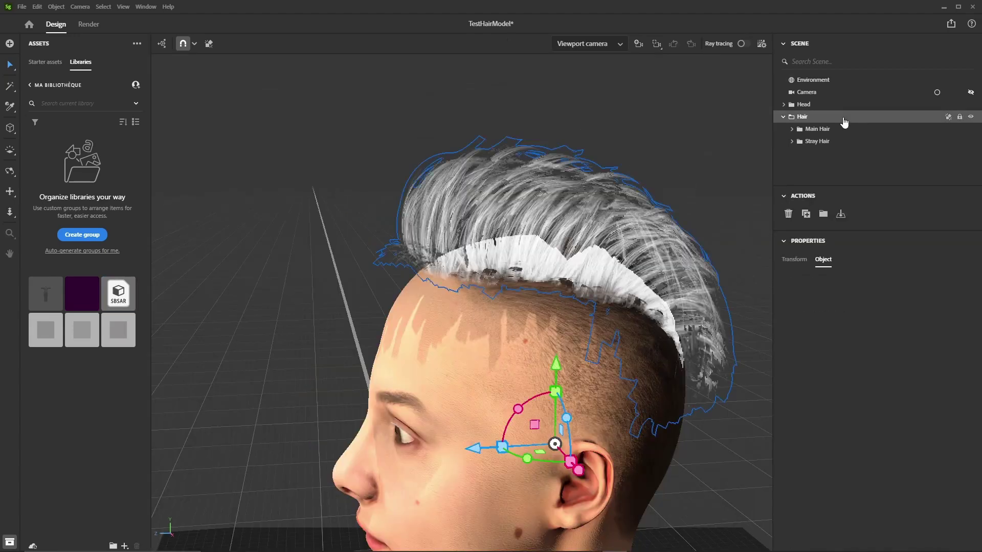
{"action": "left_click", "coordinate": [21, 7]}
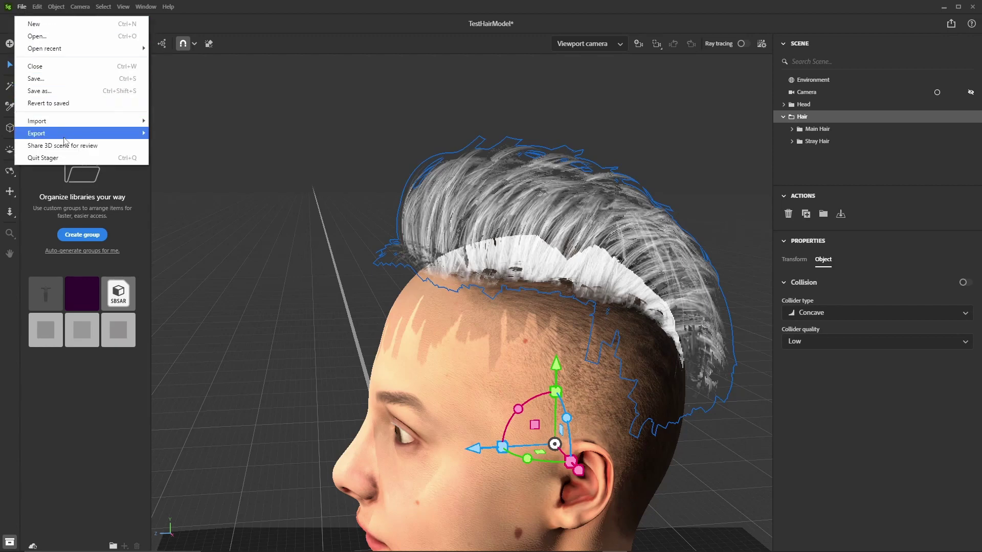
{"action": "mouse_move", "coordinate": [64, 138]}
{"action": "left_click", "coordinate": [176, 133]}
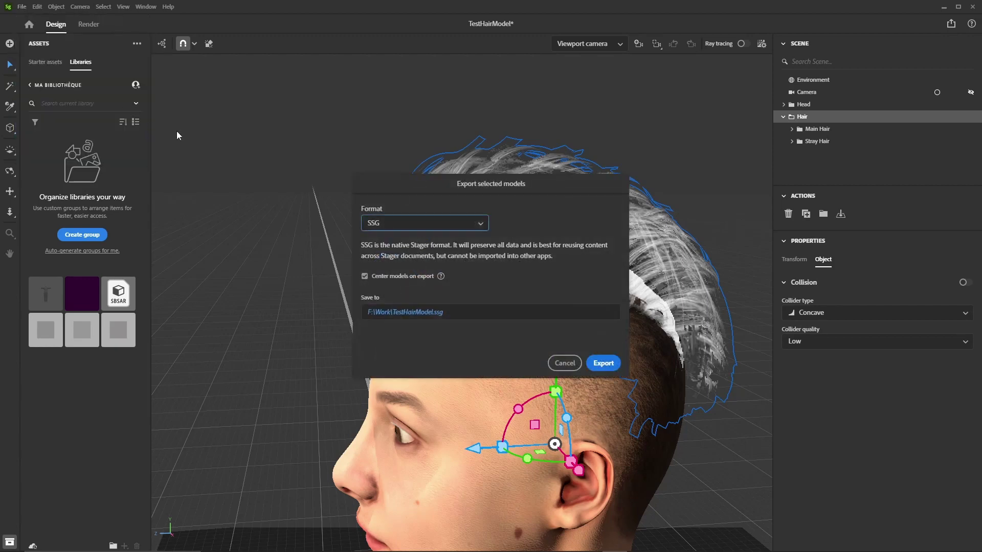
{"action": "left_click", "coordinate": [479, 224]}
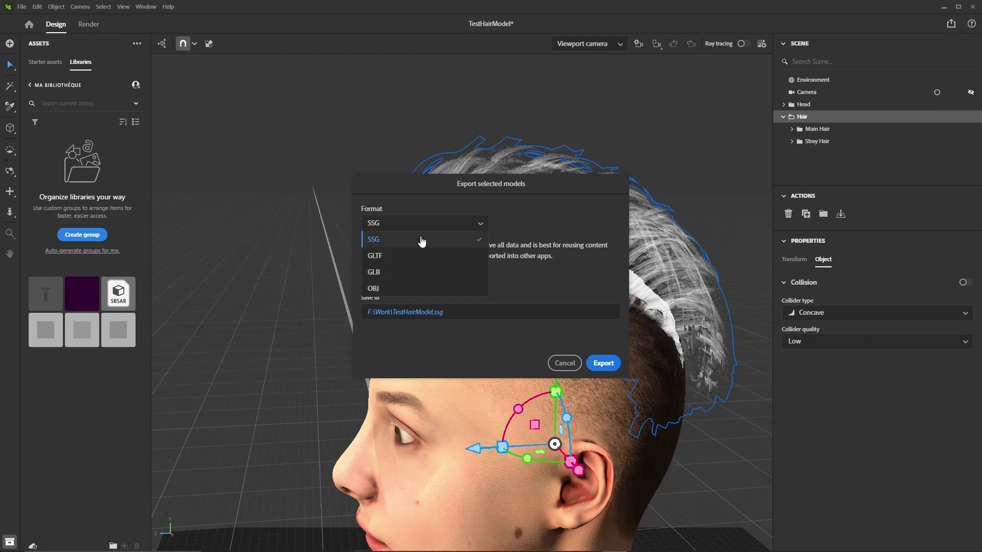
{"action": "left_click", "coordinate": [373, 288]}
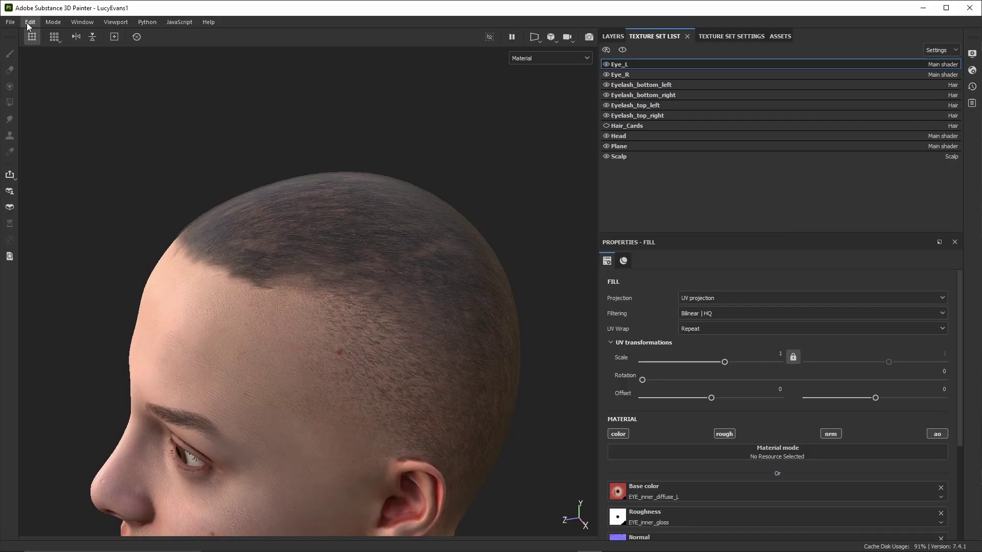
{"action": "left_click", "coordinate": [29, 23]}
{"action": "left_click", "coordinate": [56, 59]}
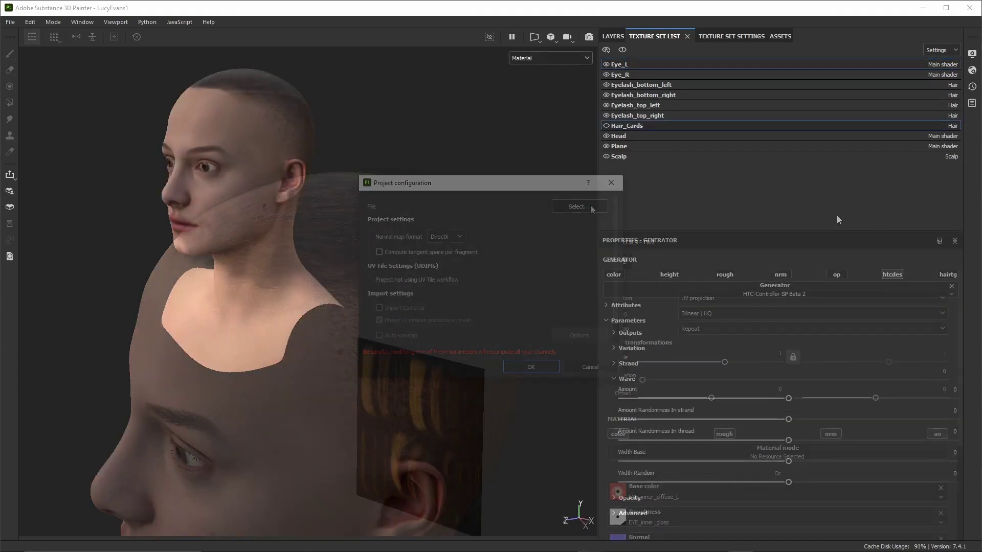
Show the layers of the Plane texture set and look through them down to the HairTG-Cards Controller layer
{"action": "left_click", "coordinate": [635, 146]}
{"action": "left_click", "coordinate": [613, 35]}
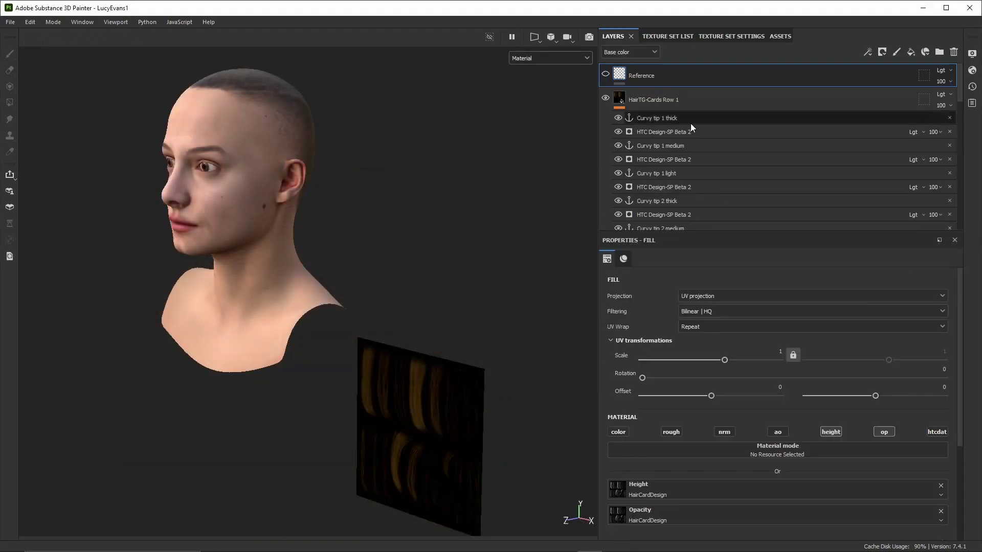
{"action": "left_click_drag", "start_coordinate": [959, 76], "coordinate": [970, 210]}
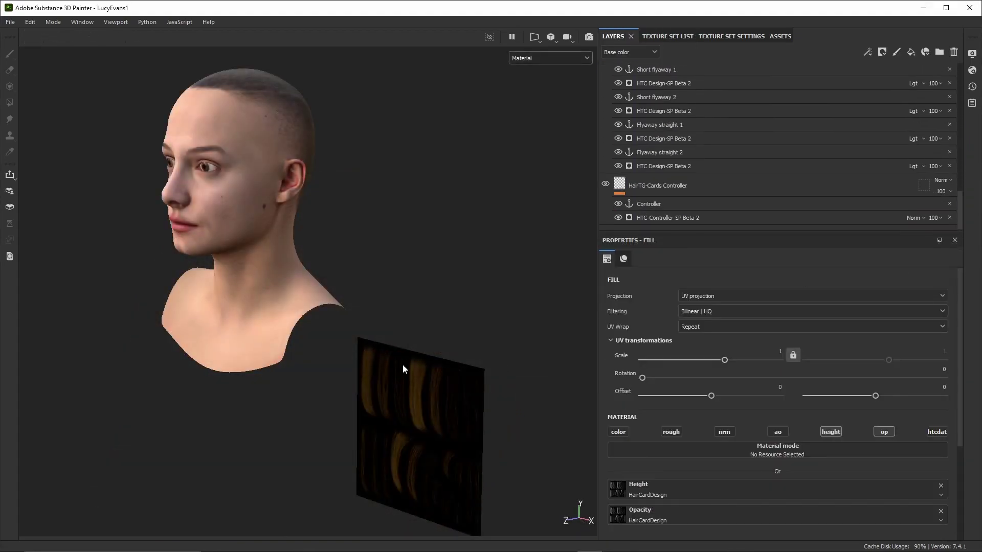
Face the hair card plane up close and display only its Base color channel
{"action": "left_click_drag", "start_coordinate": [403, 368], "coordinate": [481, 382], "text": "alt"}
{"action": "scroll", "coordinate": [481, 381], "scroll_direction": "up", "scroll_amount": 3}
{"action": "middle_click_drag", "start_coordinate": [480, 381], "coordinate": [460, 201], "text": "alt"}
{"action": "left_click", "coordinate": [546, 58]}
{"action": "left_click", "coordinate": [532, 101]}
{"action": "left_click_drag", "start_coordinate": [409, 215], "coordinate": [437, 213], "text": "alt"}
Try a Combing of -0.915 on the HTC-Controller-SP Beta 2 generator of the HairTG-Cards Controller layer and reset it to 0
{"action": "left_click", "coordinate": [726, 217]}
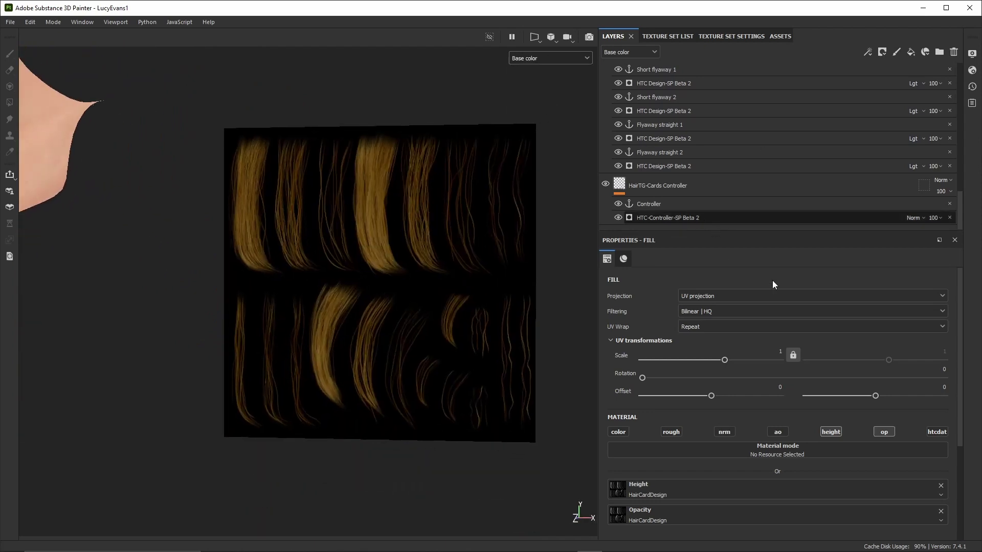
{"action": "left_click", "coordinate": [614, 364]}
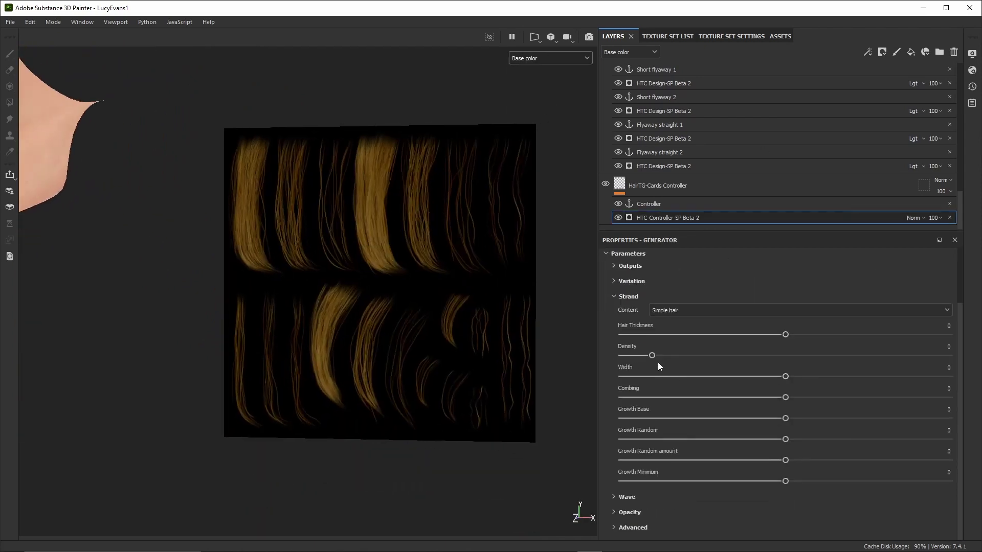
{"action": "left_click_drag", "start_coordinate": [785, 398], "coordinate": [670, 398]}
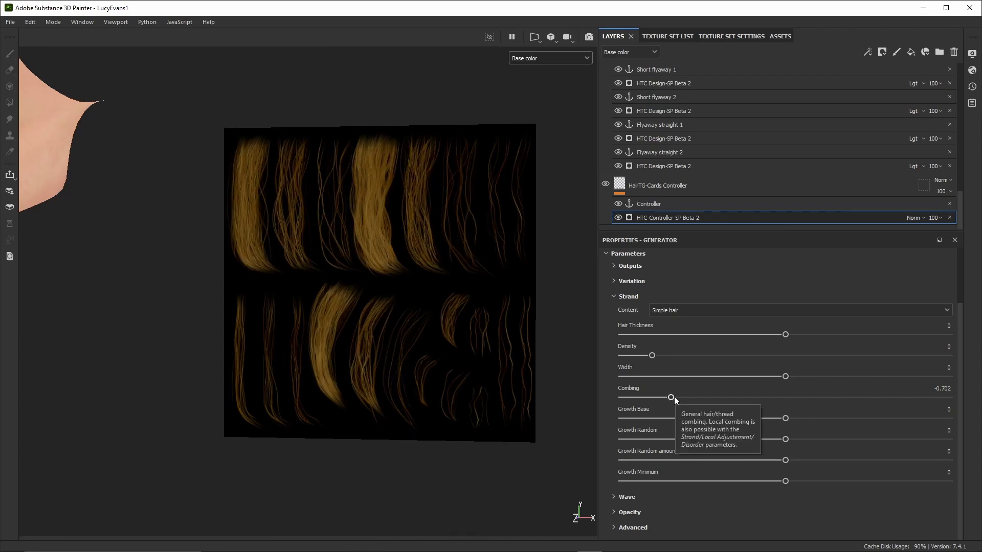
{"action": "left_click_drag", "start_coordinate": [672, 397], "coordinate": [637, 397]}
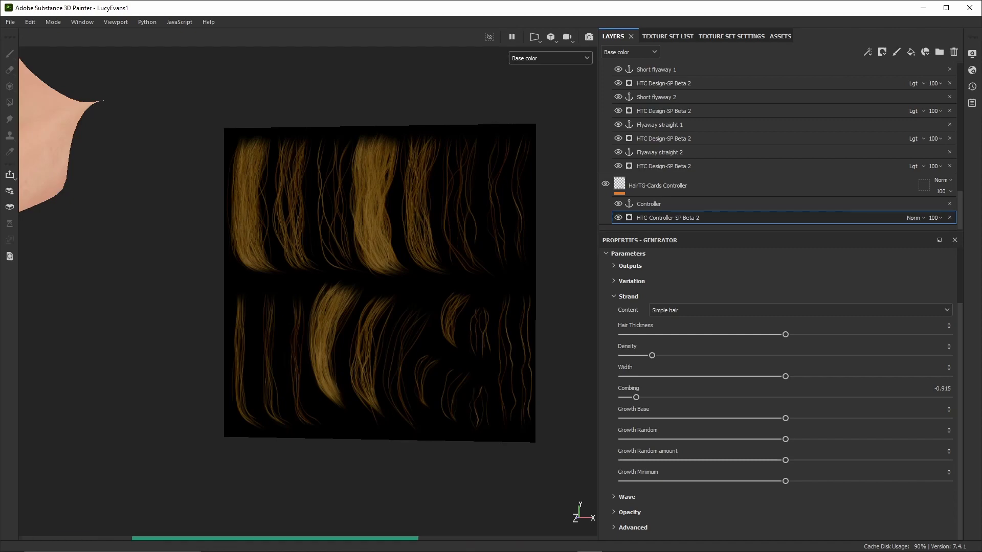
{"action": "left_click", "coordinate": [942, 389]}
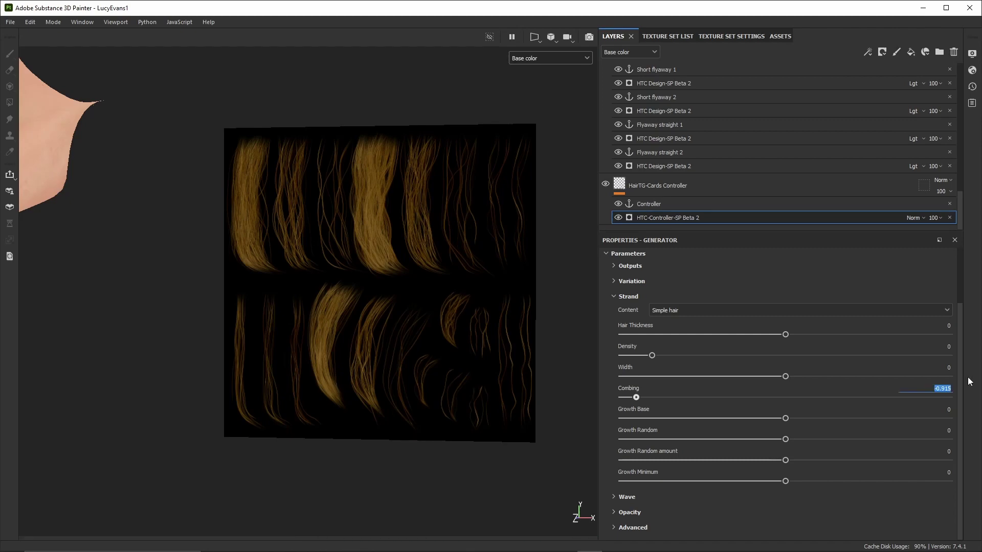
{"action": "type", "text": "0"}
{"action": "key", "text": "Return"}
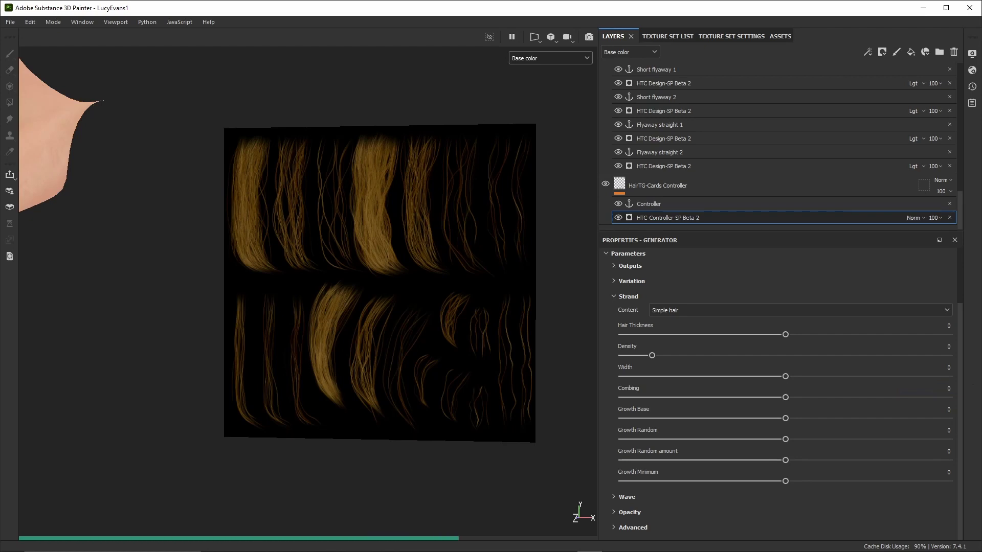
Set the controller generator's Wave Amount to 0.1 and its Hair Thickness to -0.2
{"action": "left_click", "coordinate": [623, 497]}
{"action": "scroll", "coordinate": [869, 460], "scroll_direction": "down", "scroll_amount": 3}
{"action": "double_click", "coordinate": [949, 446]}
{"action": "type", "text": "0.1"}
{"action": "key", "text": "Return"}
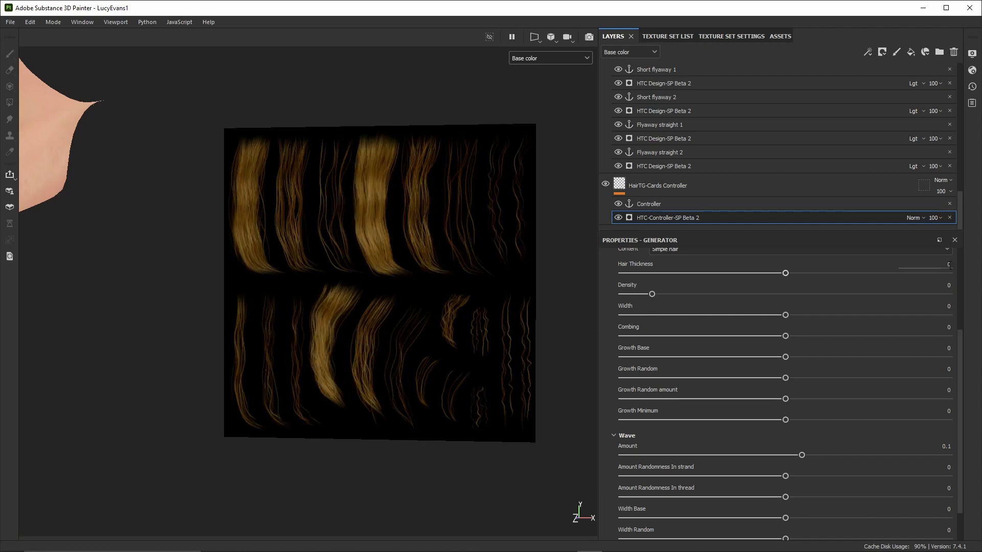
{"action": "type", "text": "-0.2"}
{"action": "key", "text": "Return"}
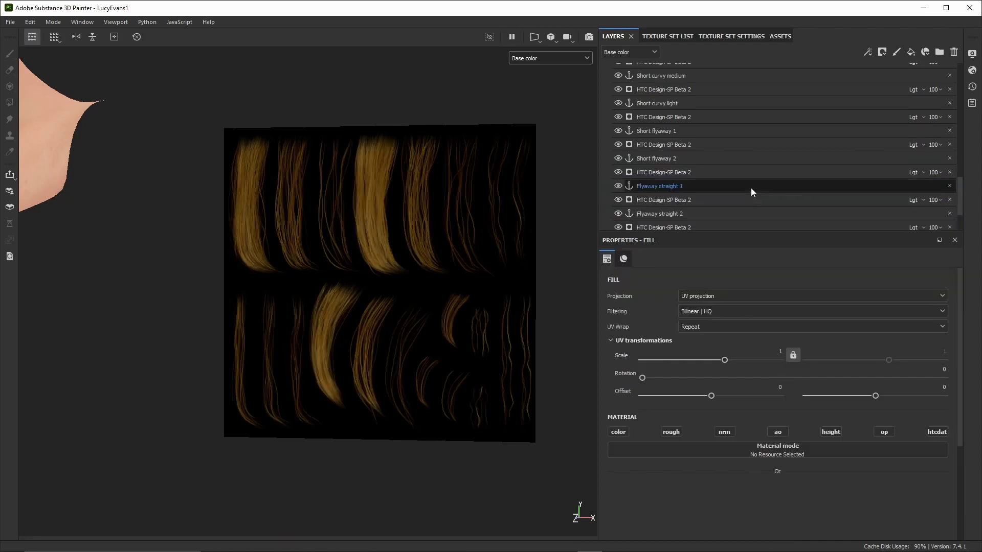
Copy the HairTG-Cards Row 1 layer of the Plane texture set
{"action": "scroll", "coordinate": [750, 189], "scroll_direction": "up", "scroll_amount": 4}
{"action": "left_click", "coordinate": [695, 109]}
{"action": "scroll", "coordinate": [745, 147], "scroll_direction": "up", "scroll_amount": 5}
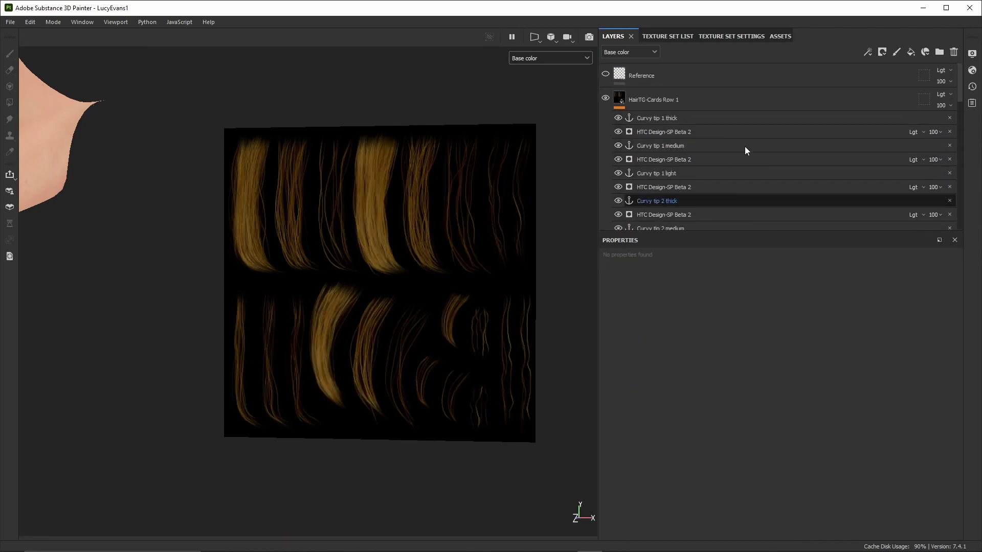
{"action": "left_click", "coordinate": [688, 102]}
{"action": "right_click", "coordinate": [672, 100]}
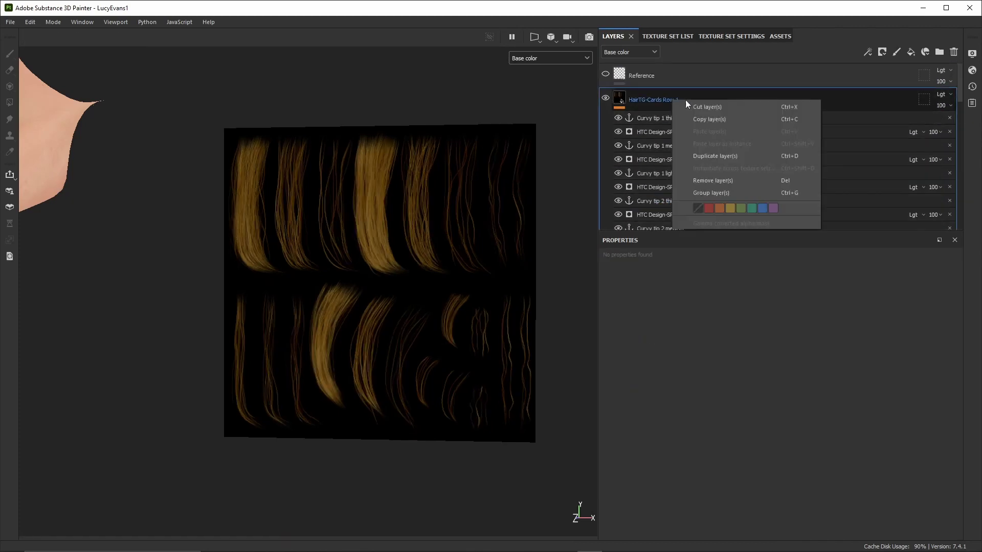
{"action": "left_click", "coordinate": [737, 120]}
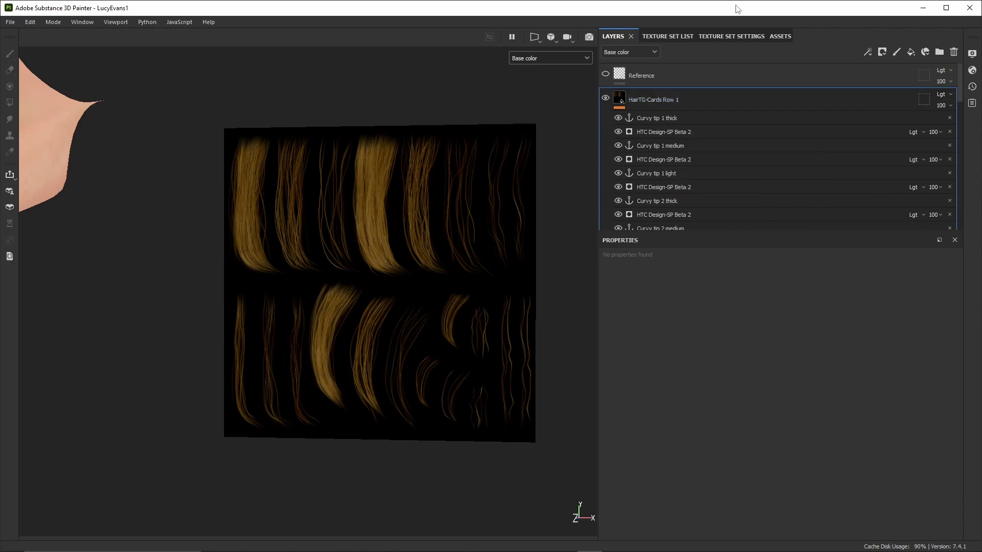
Make Hair_Cards the active texture set
{"action": "left_click", "coordinate": [758, 37]}
{"action": "left_click", "coordinate": [655, 36]}
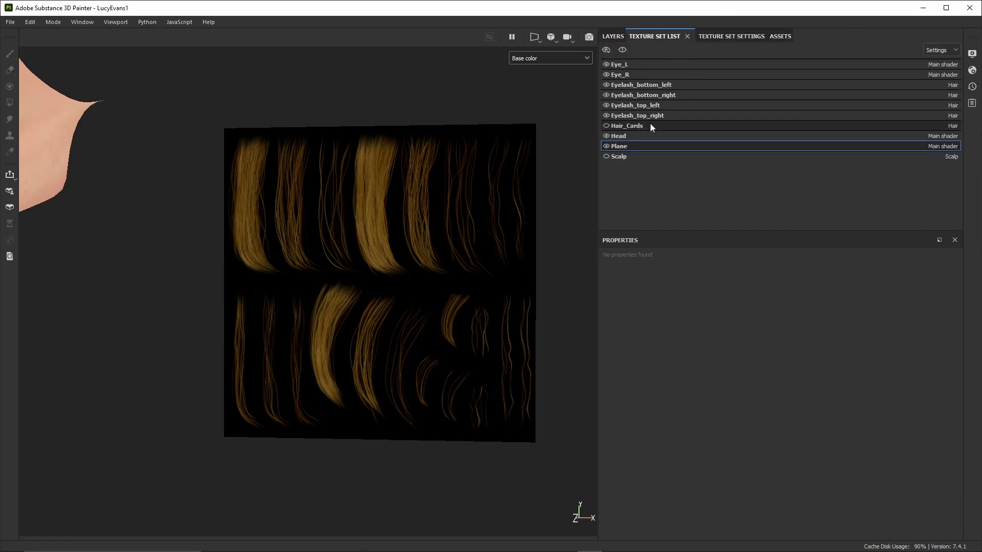
{"action": "left_click", "coordinate": [643, 127]}
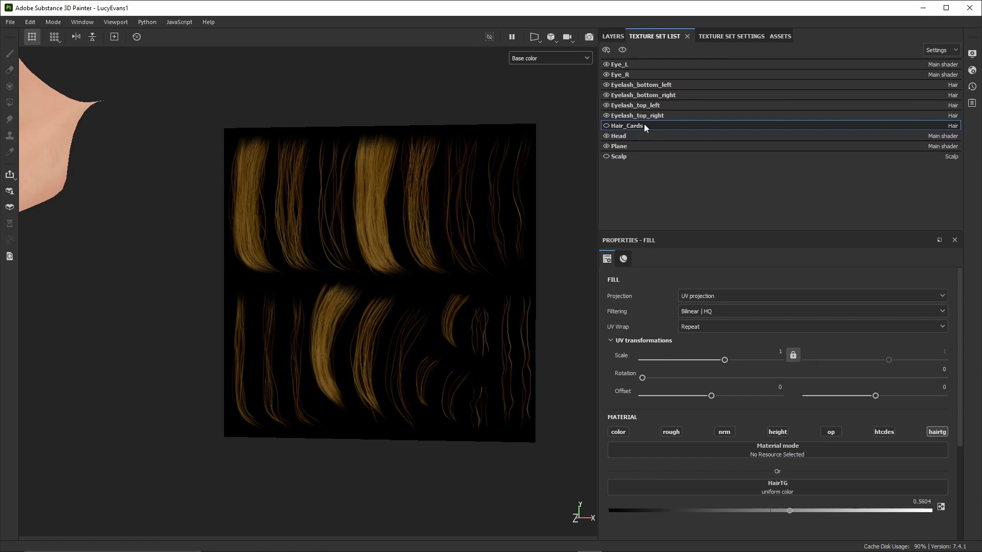
Select the HTC-Controller-SP Beta 2 generator in the Hair_Cards layers and show the hairstyle with its material in 3D
{"action": "left_click", "coordinate": [613, 37]}
{"action": "scroll", "coordinate": [736, 107], "scroll_direction": "down", "scroll_amount": 3}
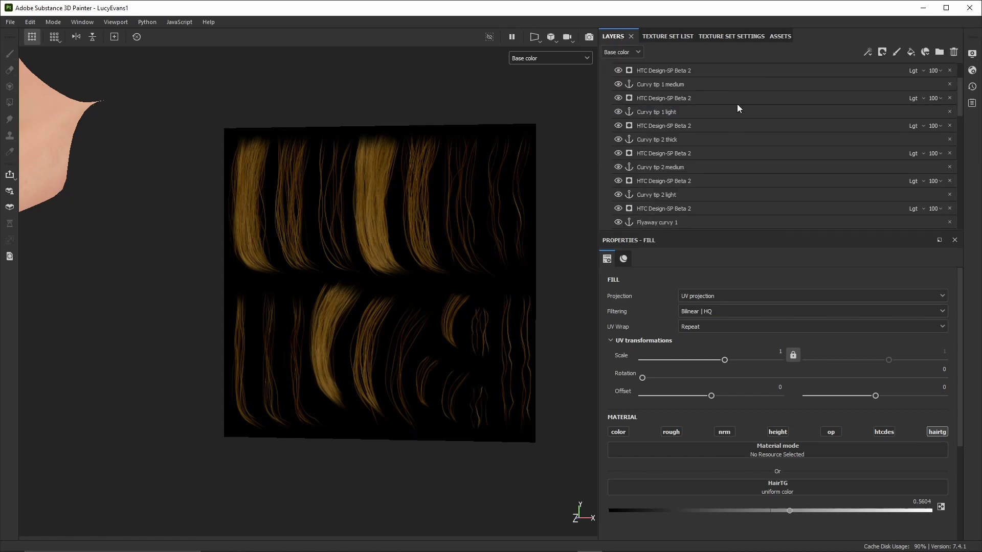
{"action": "scroll", "coordinate": [737, 95], "scroll_direction": "down", "scroll_amount": 6}
{"action": "left_click", "coordinate": [716, 218]}
{"action": "key", "text": "F2"}
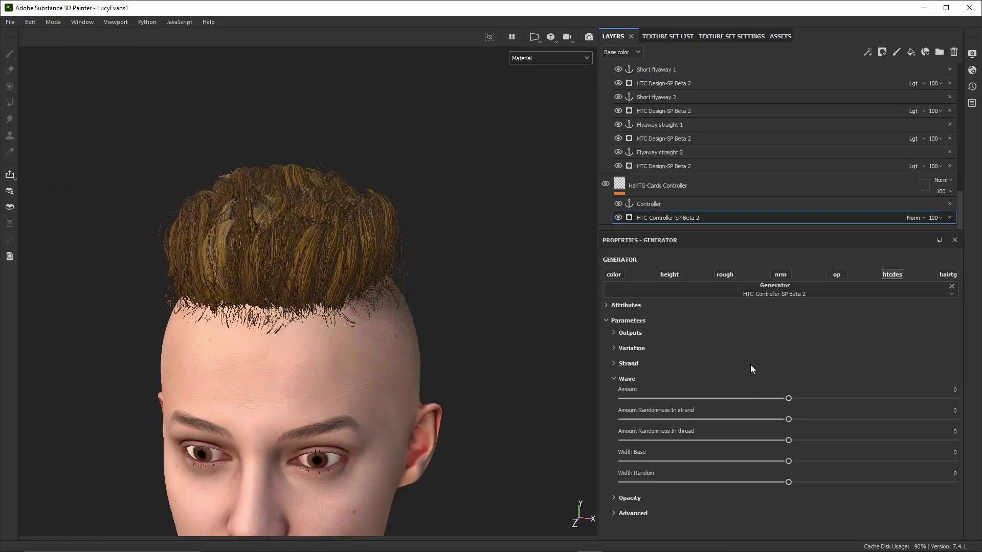
Set the Wave Amount of the Hair_Cards controller generator to 0.1 and inspect the hairstyle from the side
{"action": "left_click", "coordinate": [612, 362]}
{"action": "left_click", "coordinate": [624, 363]}
{"action": "left_click", "coordinate": [928, 387]}
{"action": "type", "text": "0.1"}
{"action": "key", "text": "Return"}
{"action": "left_click_drag", "start_coordinate": [407, 230], "coordinate": [292, 230], "text": "alt"}
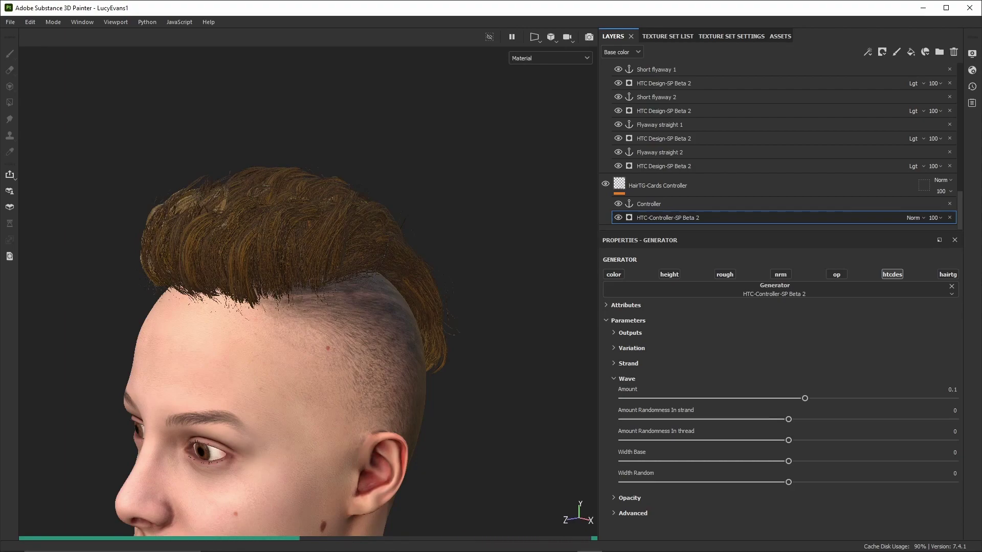
{"action": "right_click_drag", "start_coordinate": [465, 66], "coordinate": [475, 233], "text": "alt"}
{"action": "left_click_drag", "start_coordinate": [475, 233], "coordinate": [421, 246], "text": "alt"}
{"action": "right_click_drag", "start_coordinate": [421, 247], "coordinate": [416, 158], "text": "alt"}
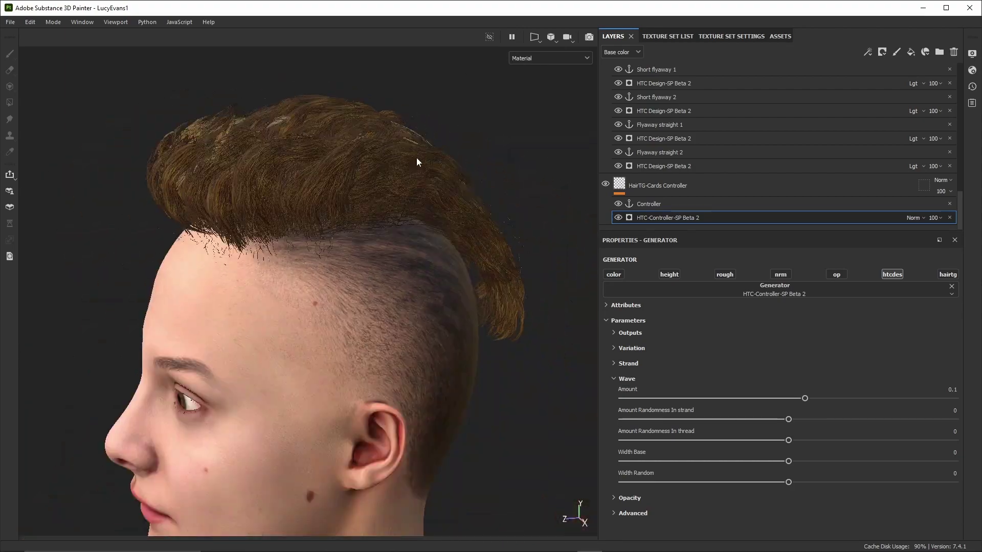